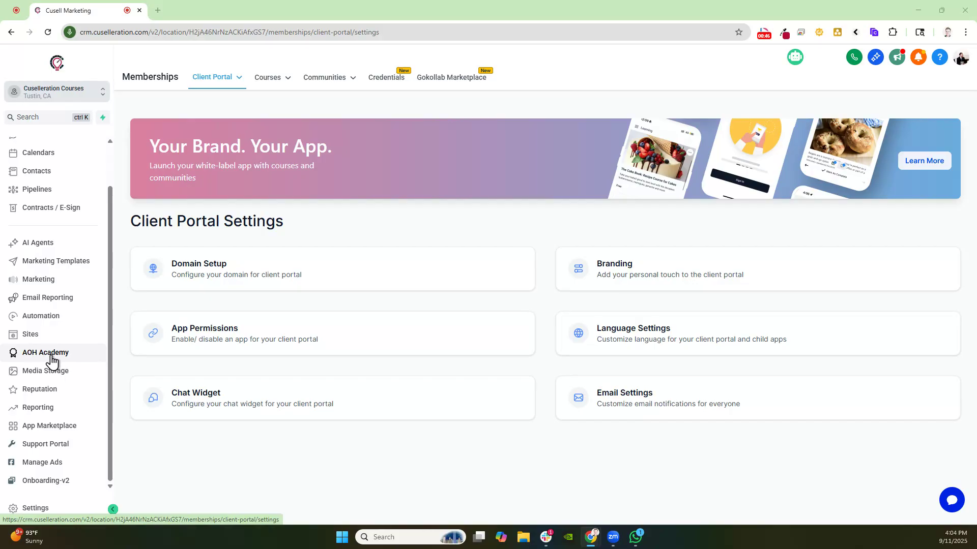
Open the client portal dashboard and review its portal URL and available actions
mouse_move(288, 82)
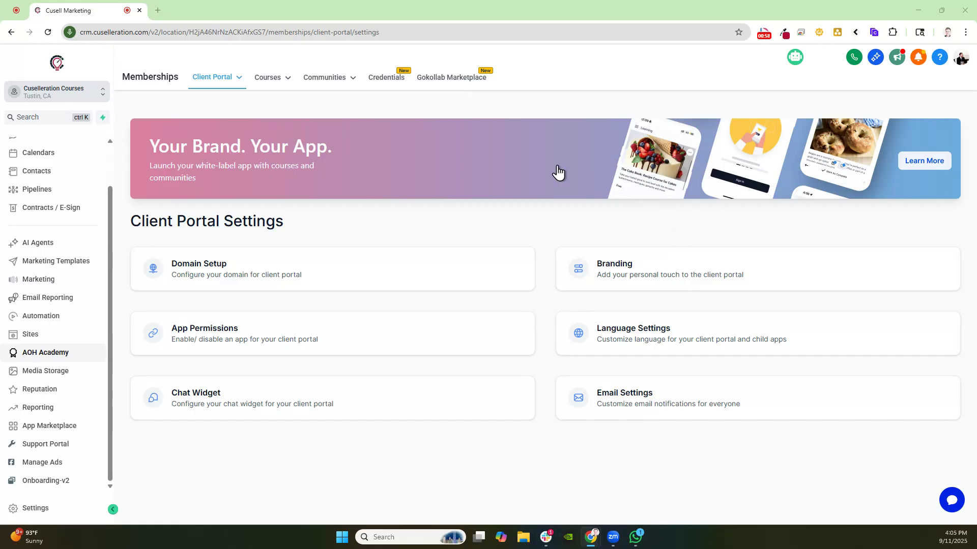
mouse_move(231, 77)
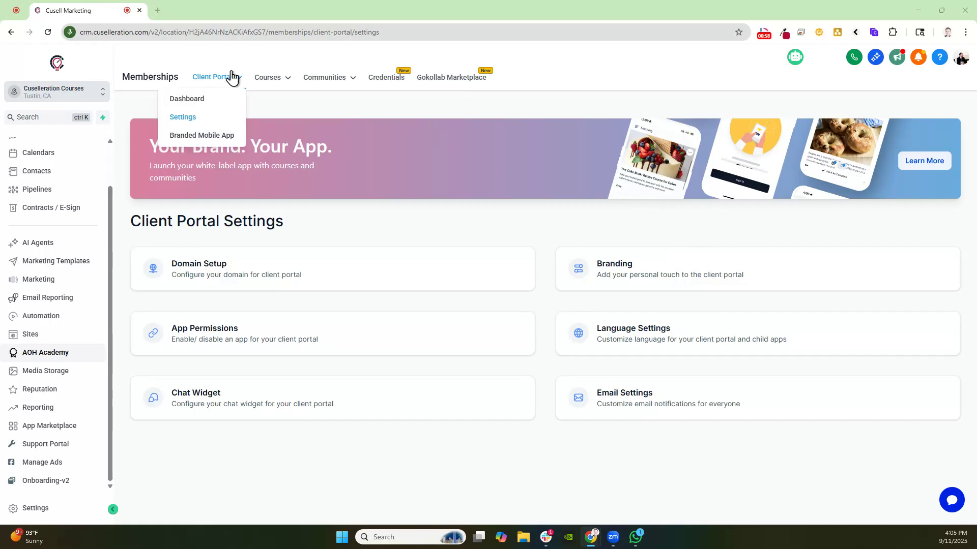
click(195, 99)
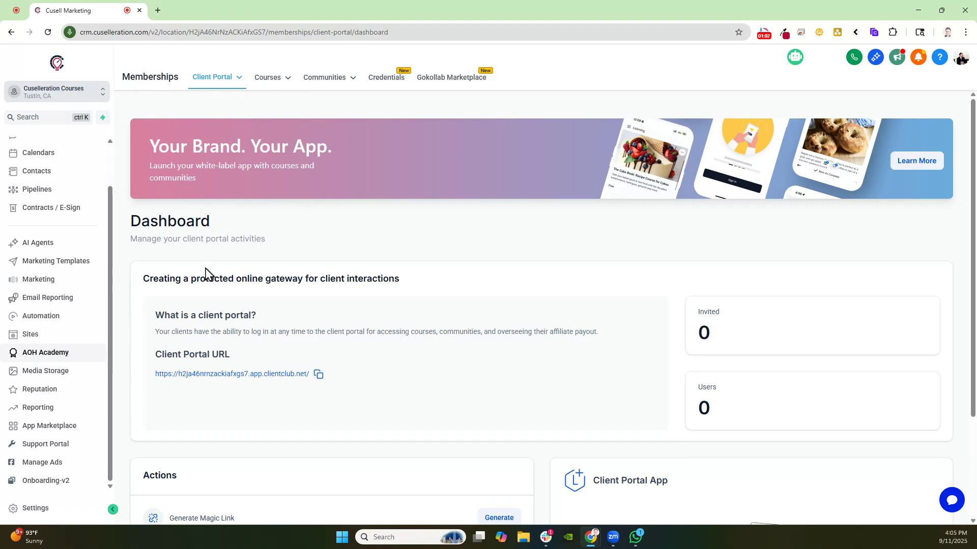
drag(164, 363, 273, 362)
scroll(331, 349, down, 3)
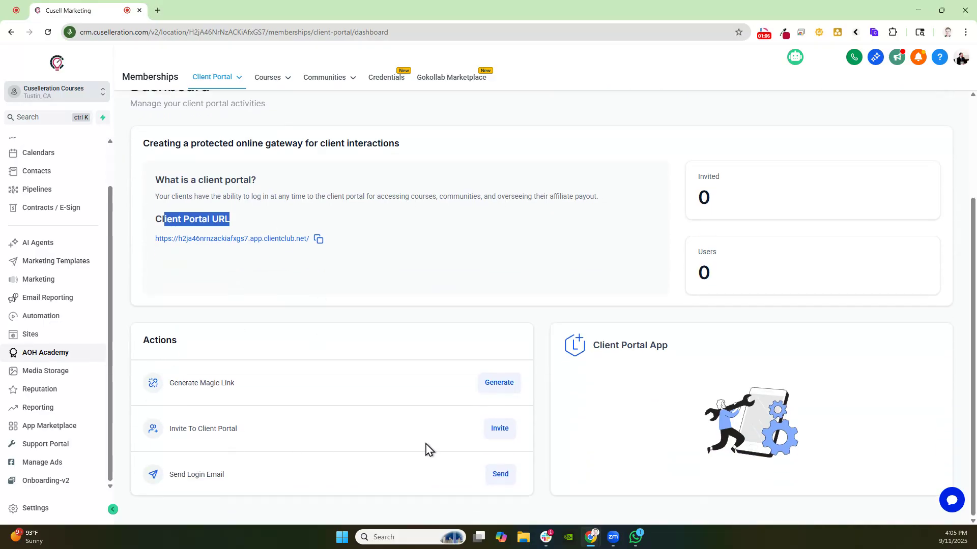
scroll(689, 356, up, 3)
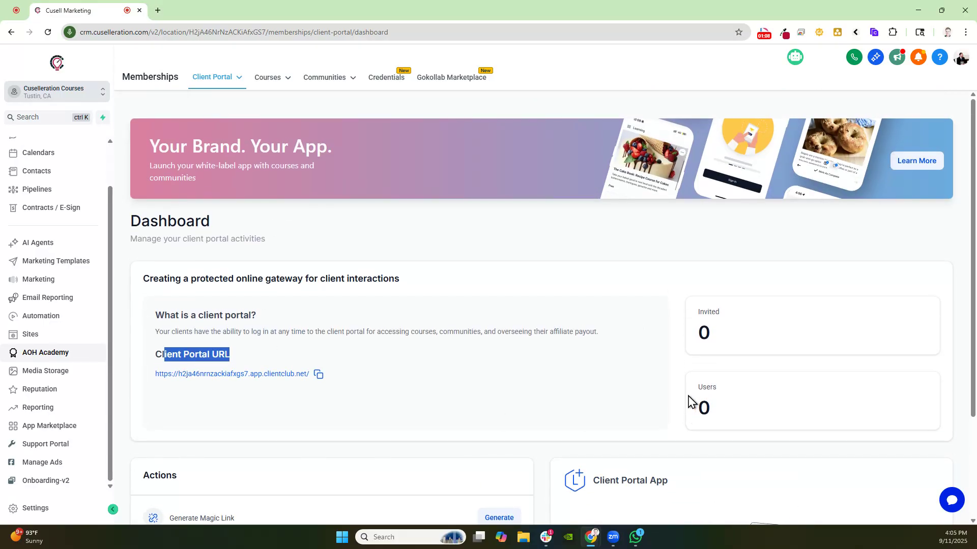
Open the client portal Domain Setup, set the sub domain to cuselleration and update the domain
mouse_move(219, 82)
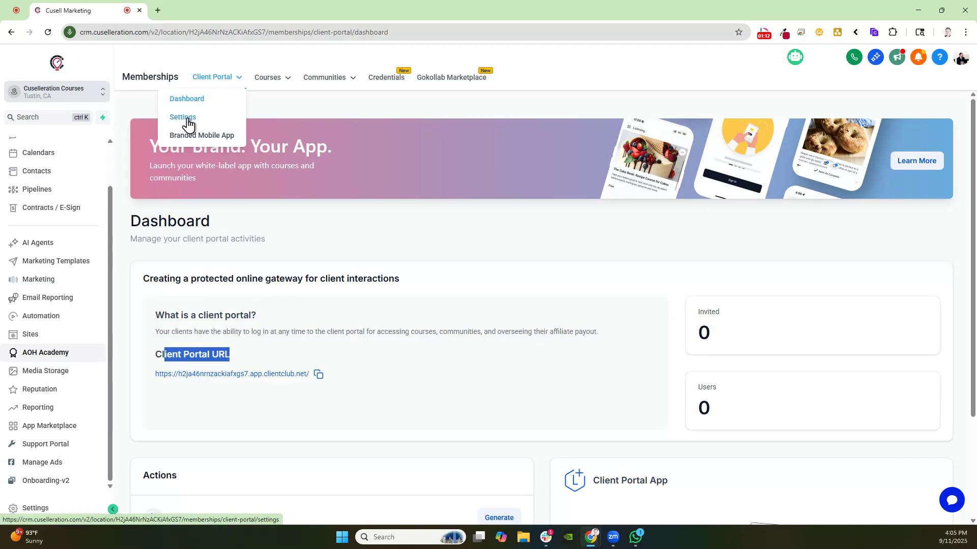
click(184, 123)
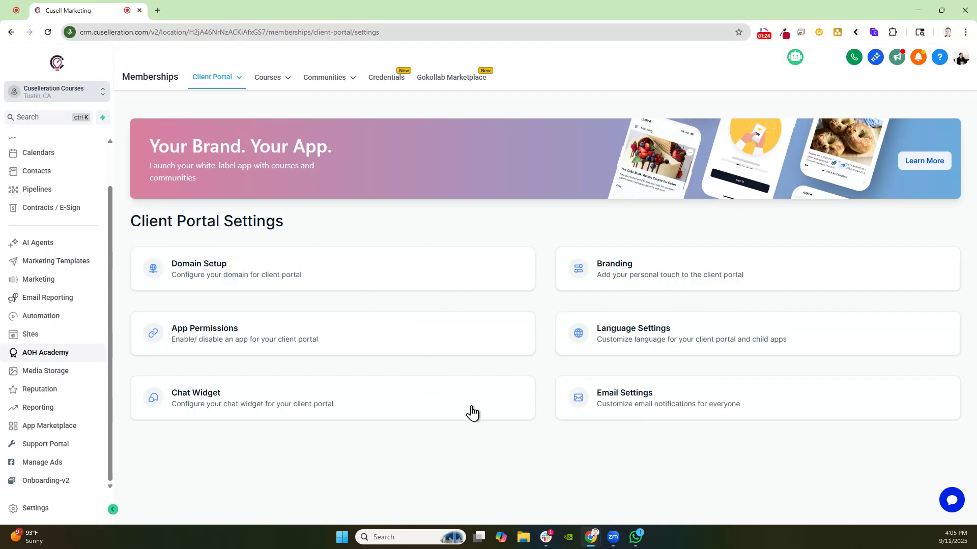
click(198, 273)
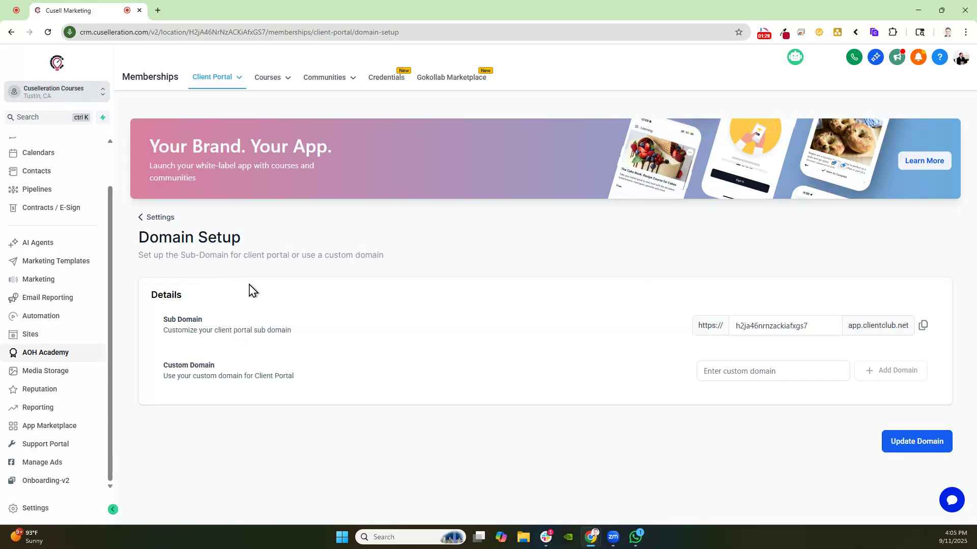
drag(149, 316, 216, 319)
drag(813, 330, 608, 316)
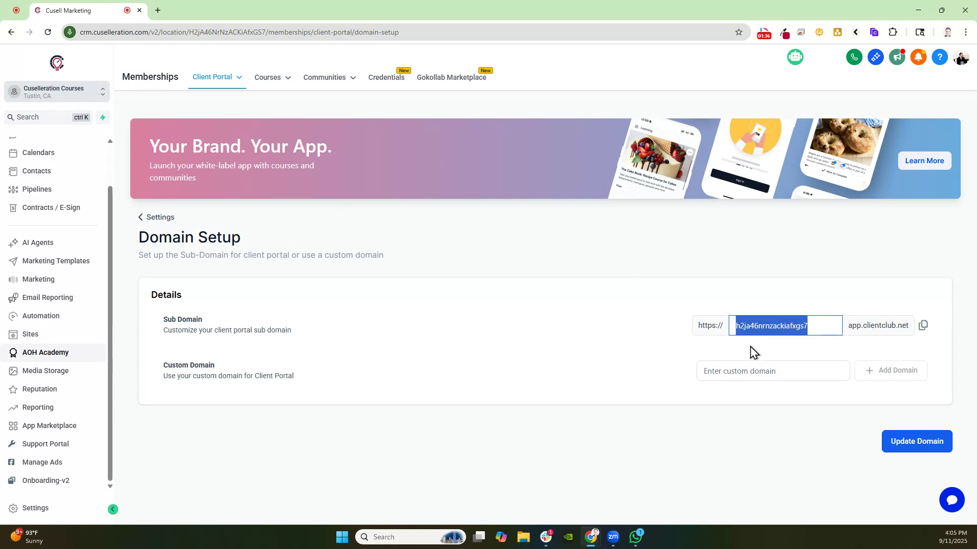
text(cuseller)
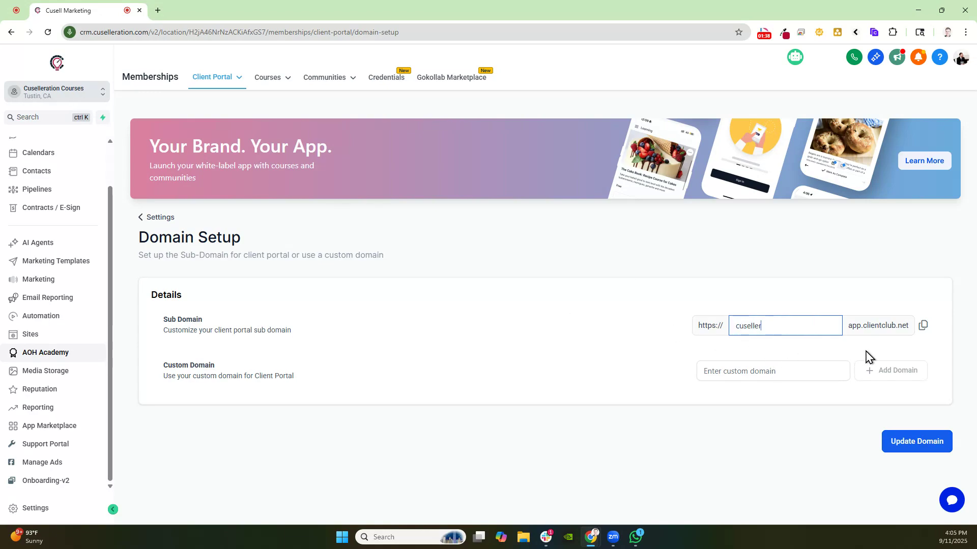
text(ation)
click(907, 446)
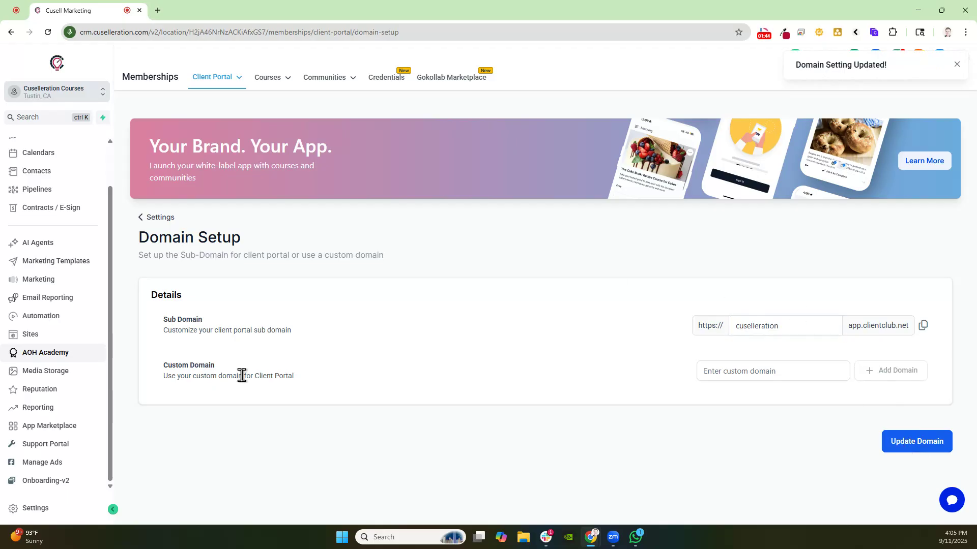
Open courses.jonathanferrell.com in a new tab and log out of the community
drag(170, 378, 243, 376)
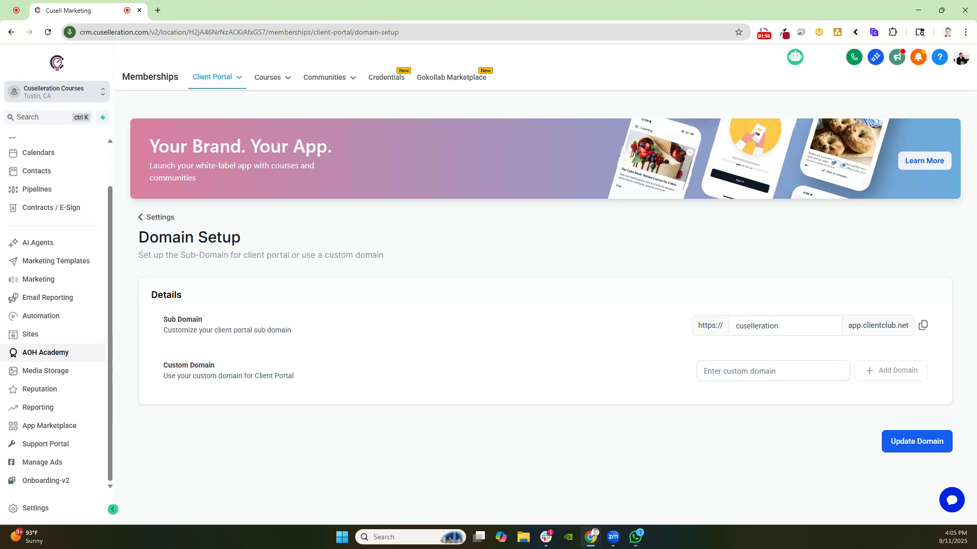
click(159, 11)
text(course)
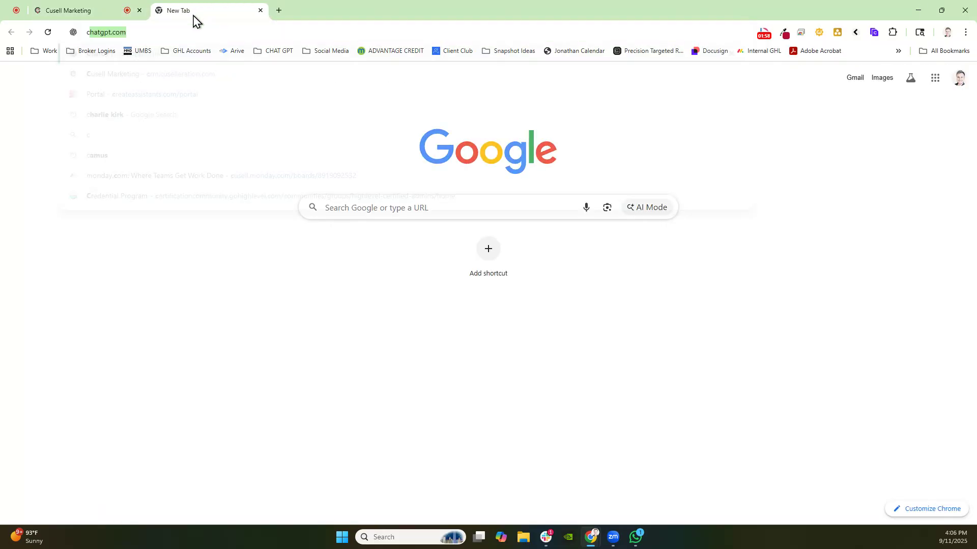
text(s)
key(Return)
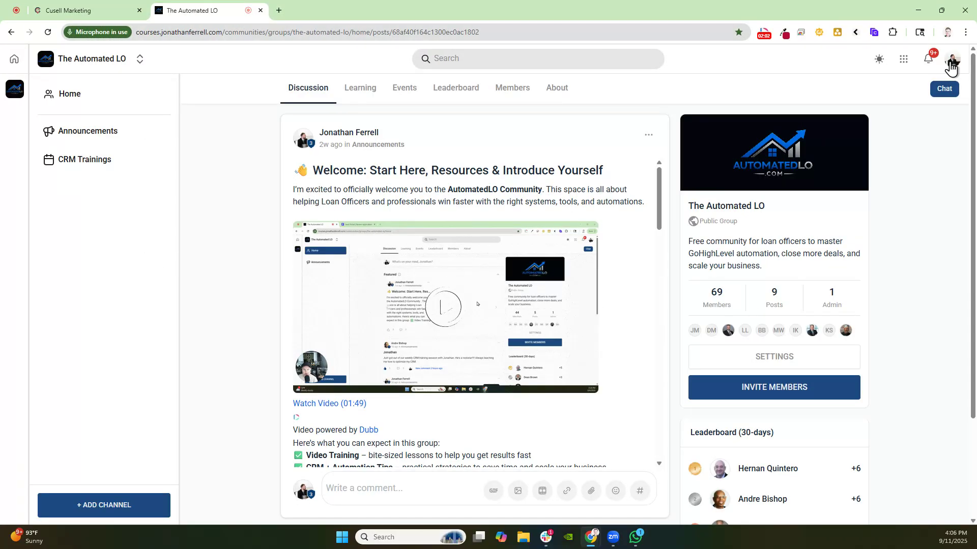
click(952, 60)
click(890, 228)
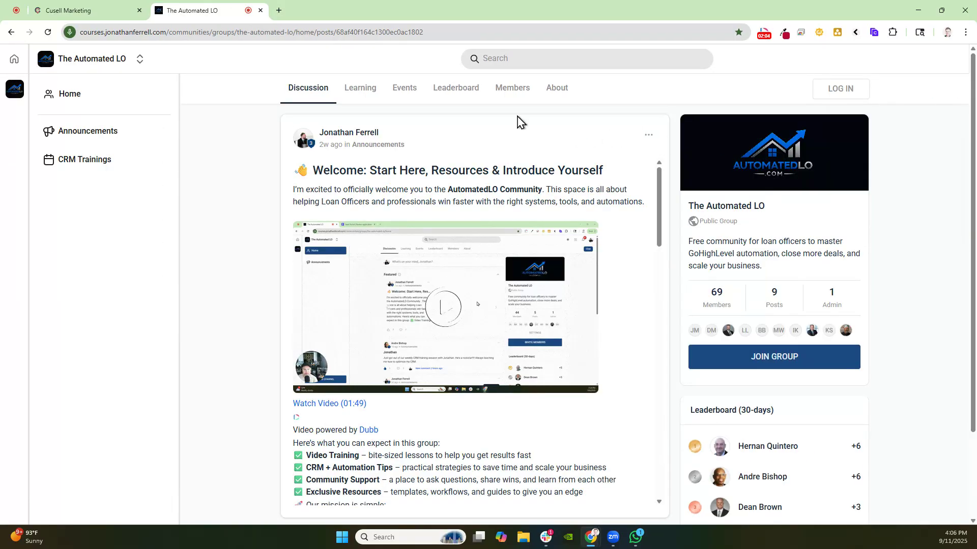
click(185, 32)
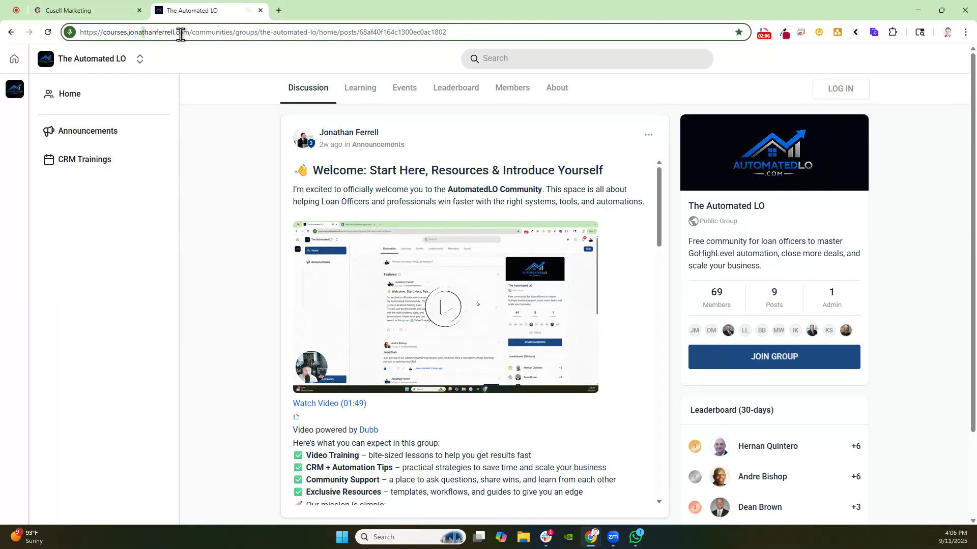
drag(190, 32, 491, 38)
key(BackSpace)
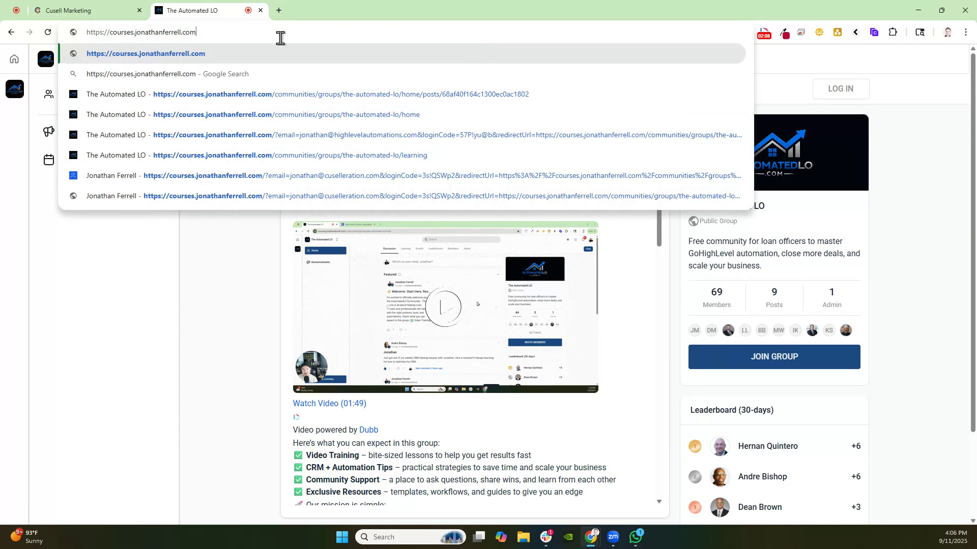
key(Return)
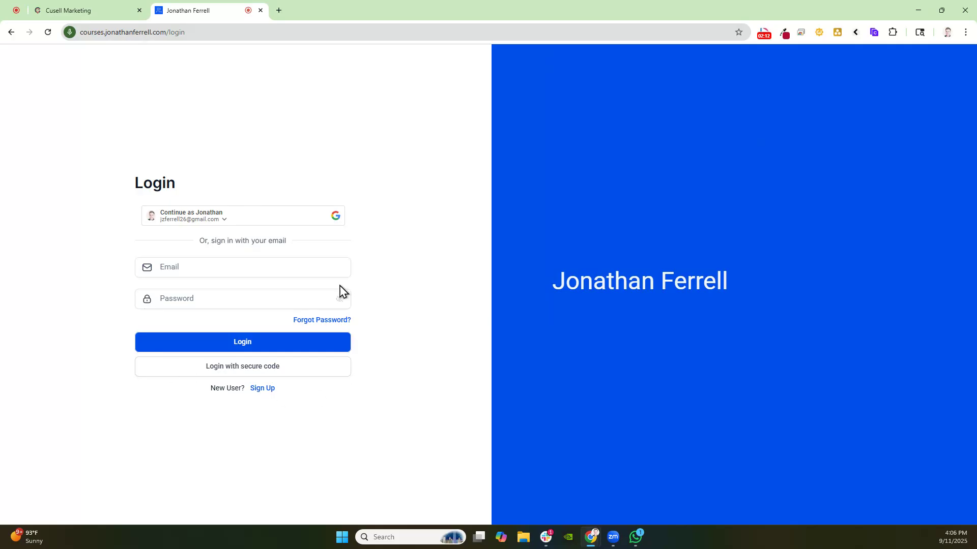
Return to the CRM tab and open the client portal Branding settings
click(69, 6)
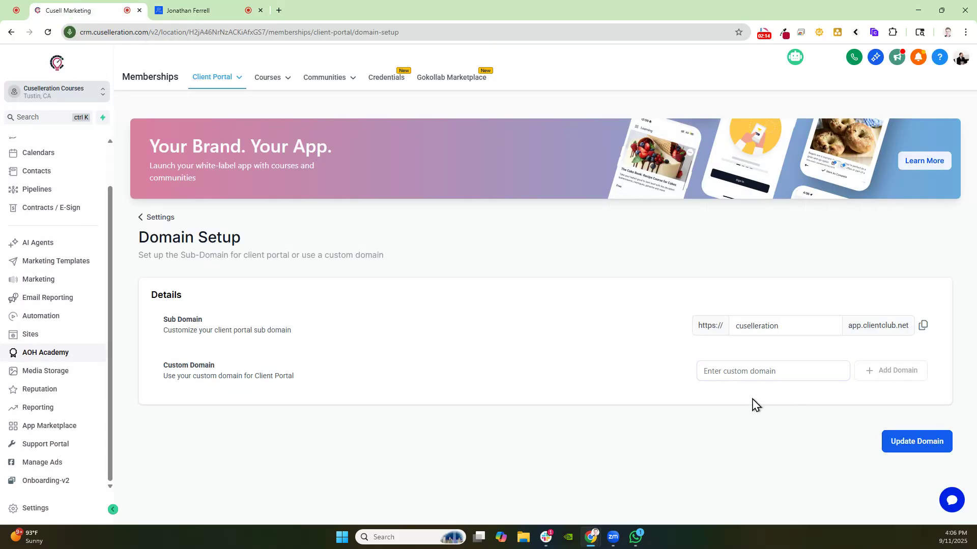
click(724, 373)
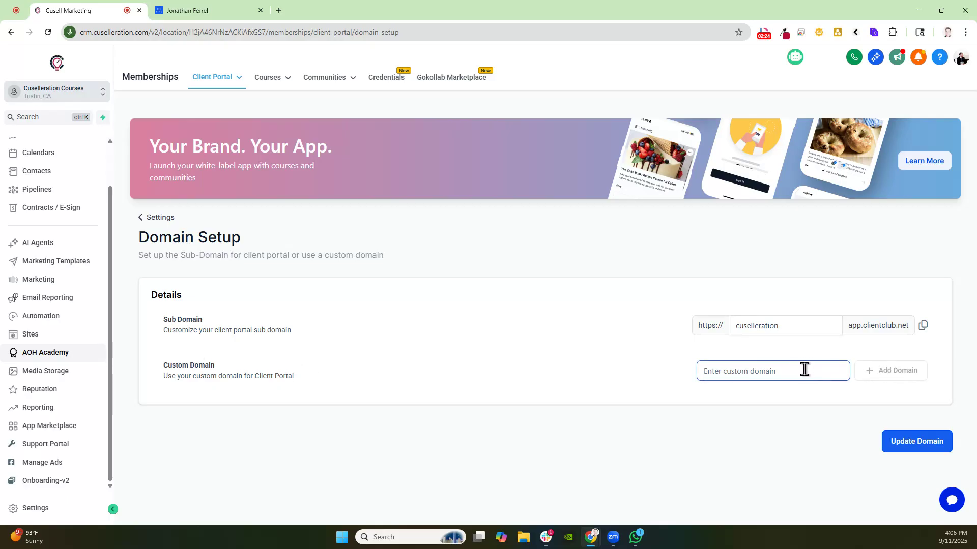
key(ctrl+Tab)
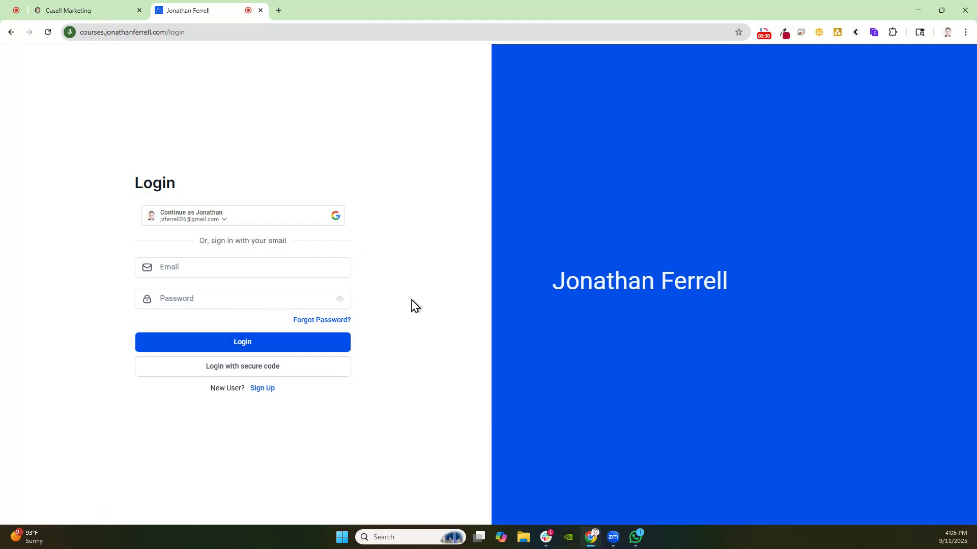
click(111, 17)
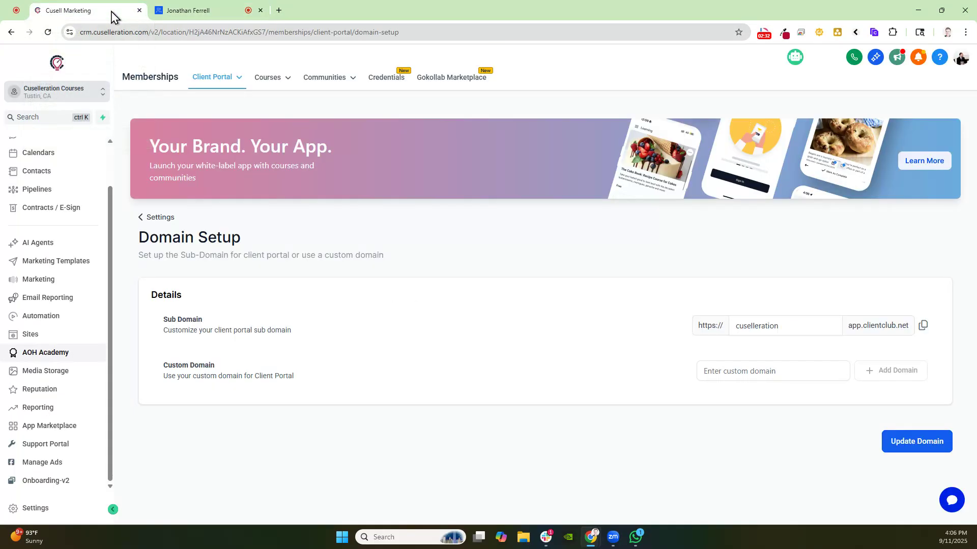
click(206, 79)
click(186, 120)
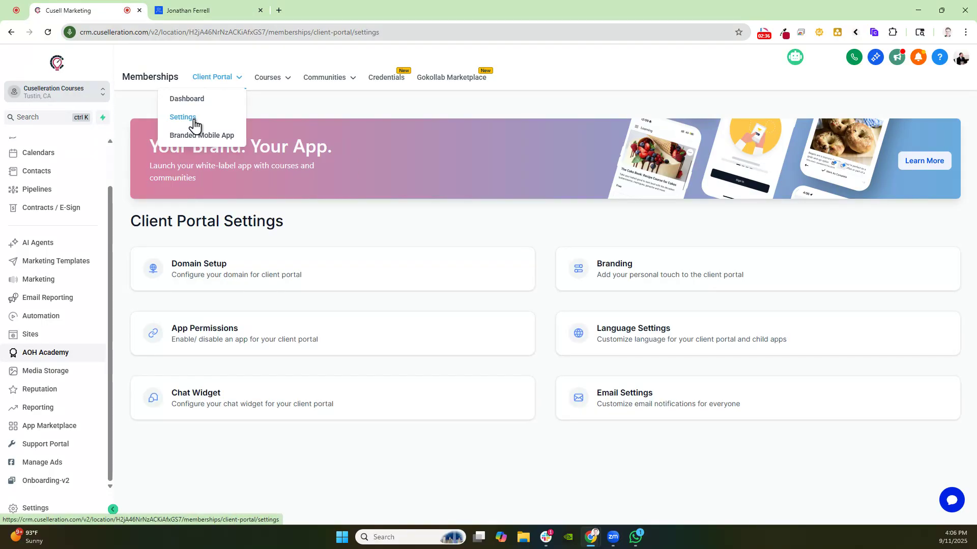
click(626, 286)
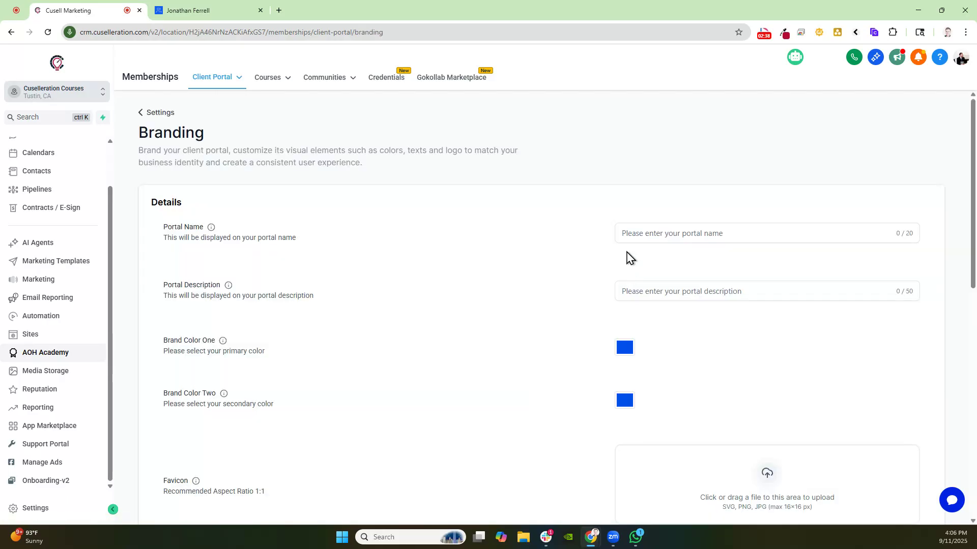
Set the branding portal name to Cusell Marketing
drag(168, 227, 213, 235)
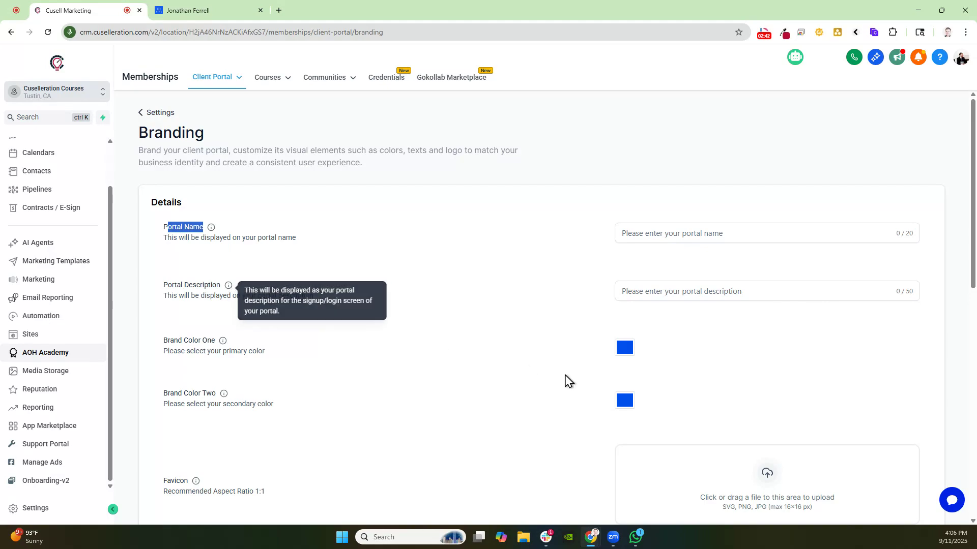
scroll(630, 368, down, 4)
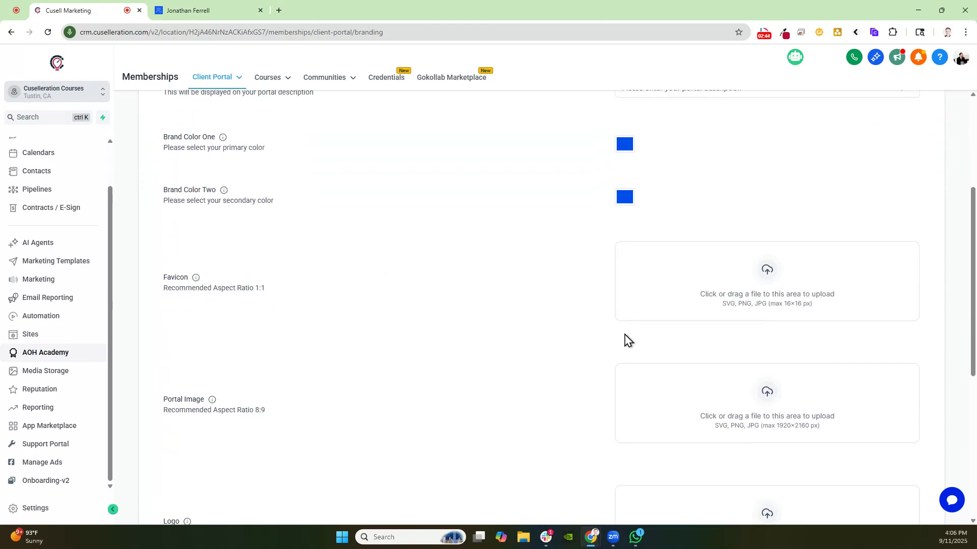
scroll(559, 316, down, 2)
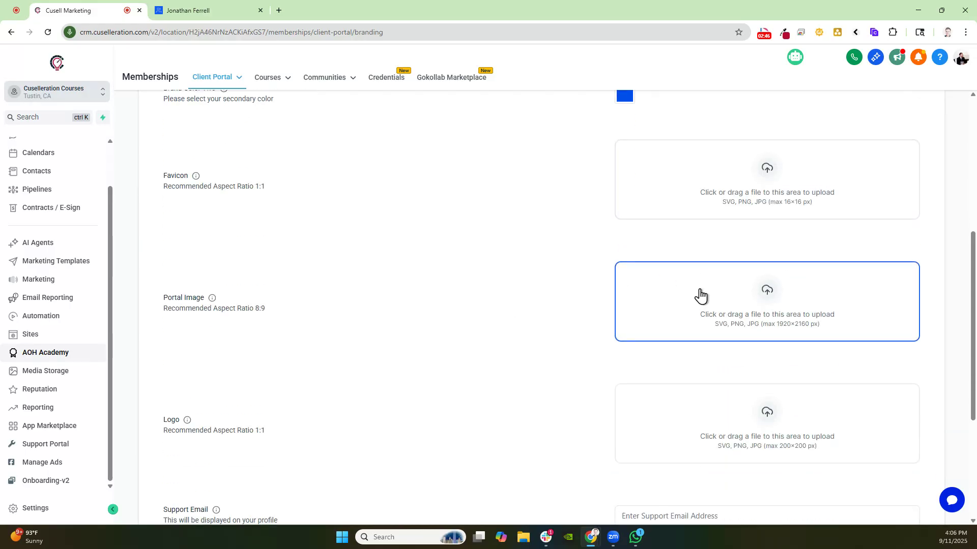
scroll(728, 375, up, 6)
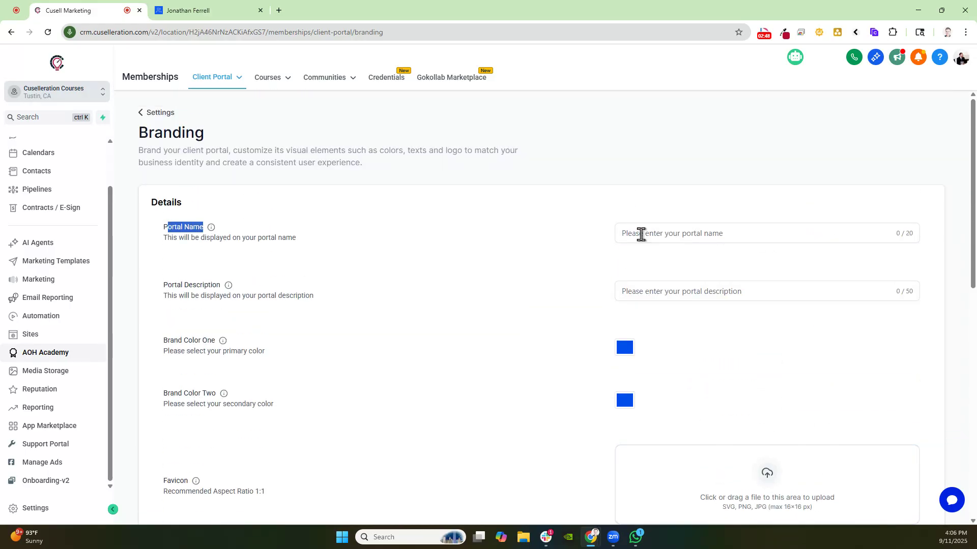
click(223, 236)
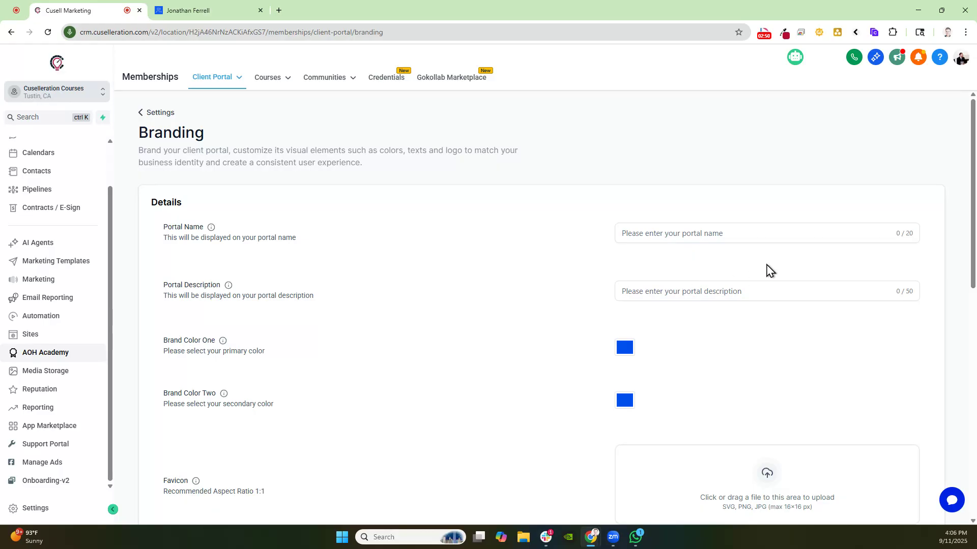
click(745, 240)
text(Cusell Marketing)
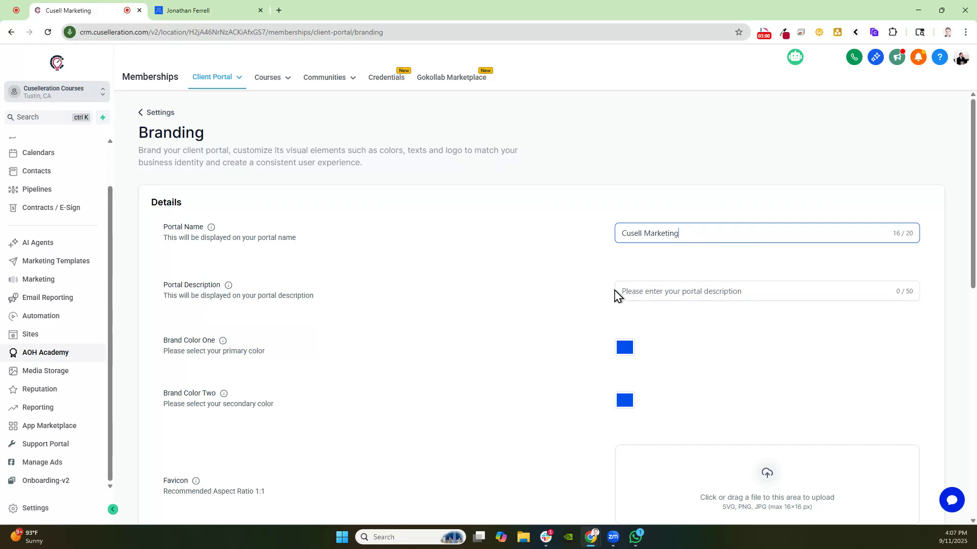
Enter the portal description 'Area for all Cusell Clients to access the courses' and switch to the courses tab
click(691, 291)
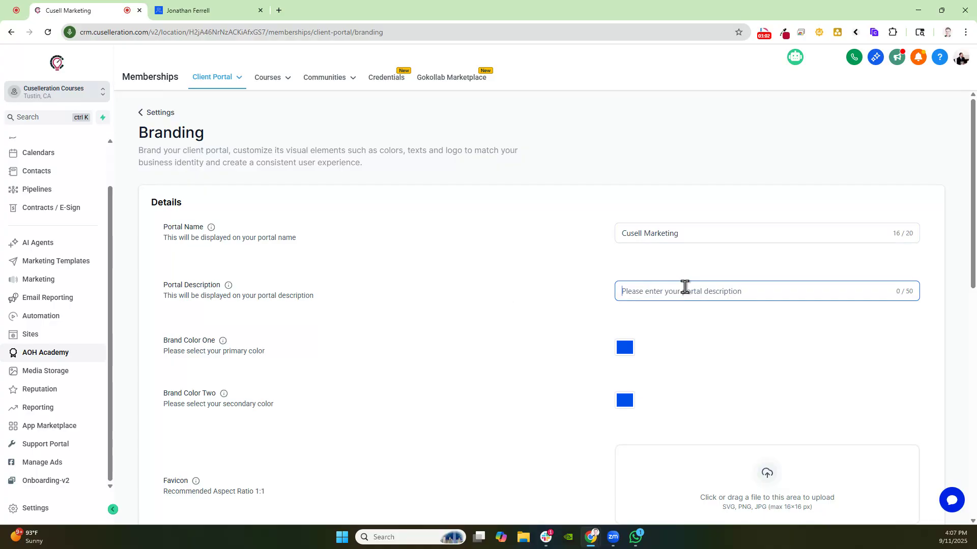
text(Ar)
scroll(824, 351, down, 3)
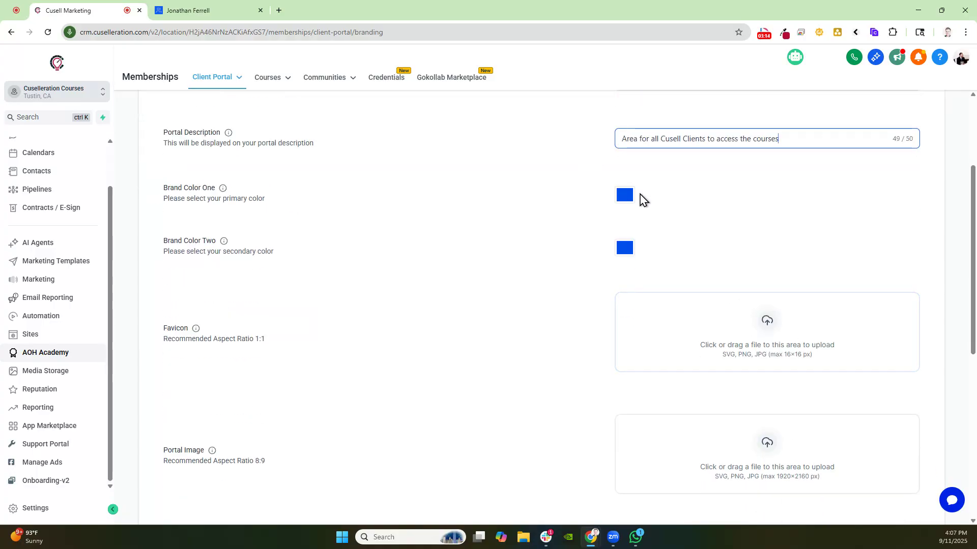
scroll(738, 257, down, 3)
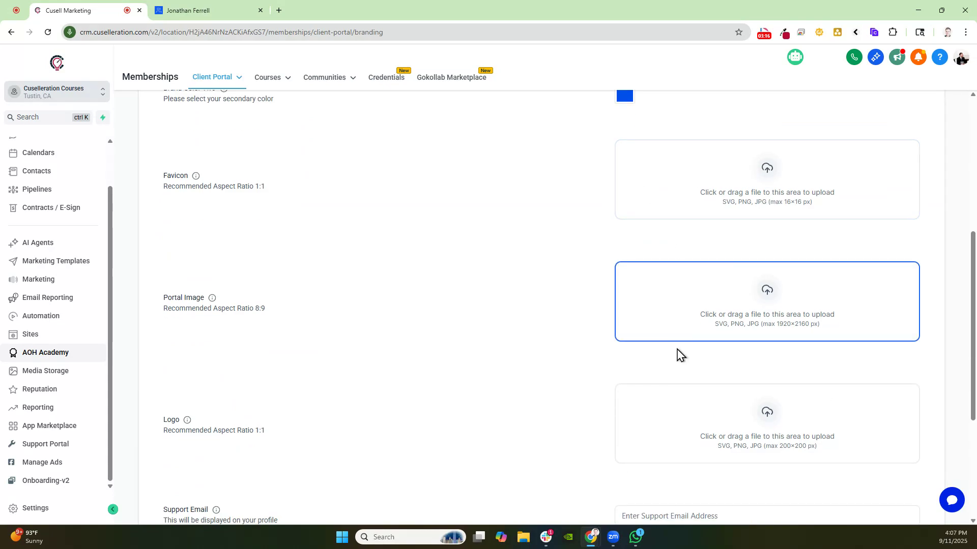
scroll(732, 310, down, 1)
scroll(748, 314, down, 2)
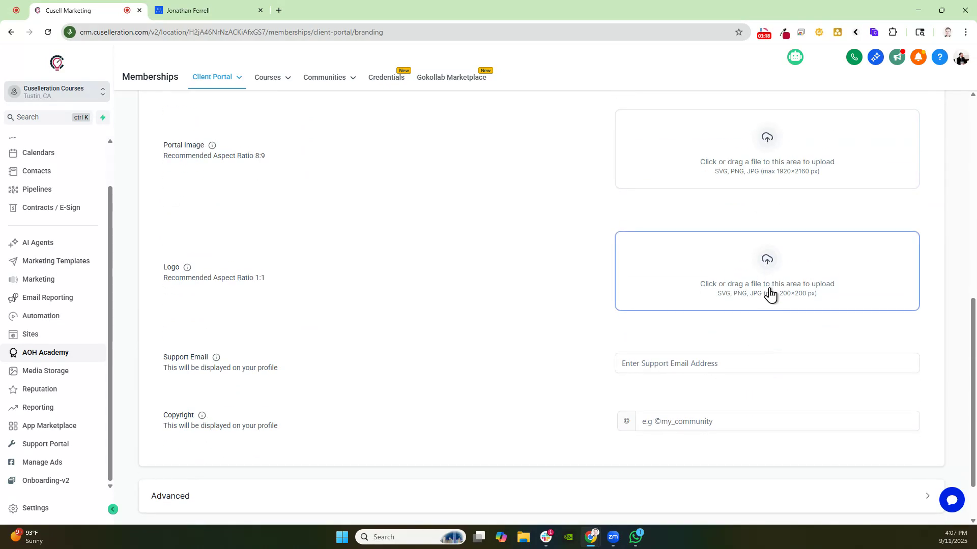
click(245, 11)
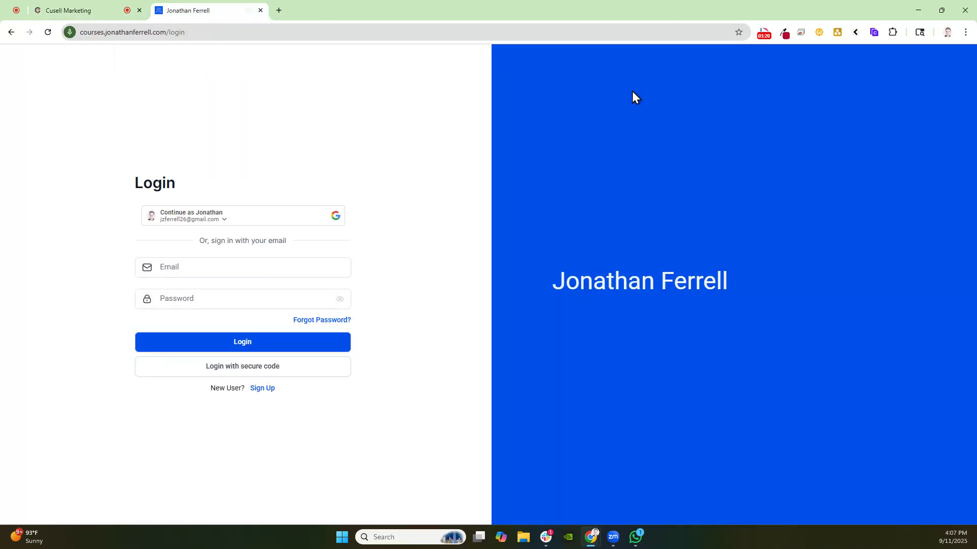
Expand the Advanced section of the branding settings and save the branding settings
click(77, 11)
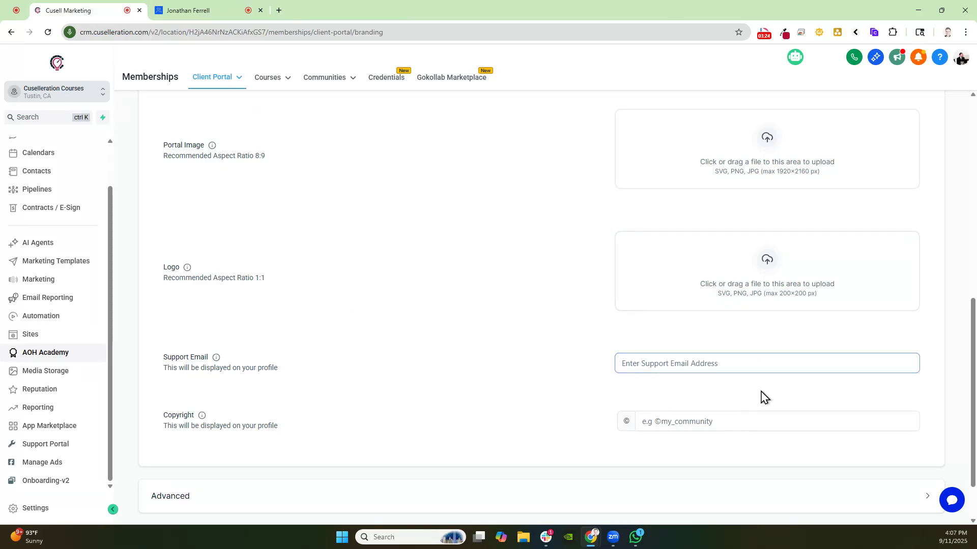
scroll(783, 397, down, 2)
click(289, 437)
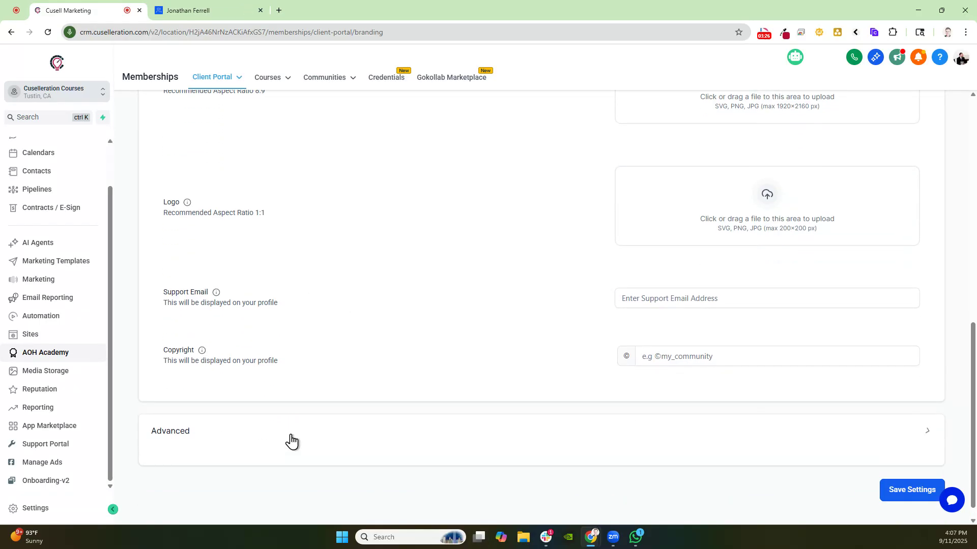
scroll(406, 428, down, 4)
scroll(174, 421, down, 2)
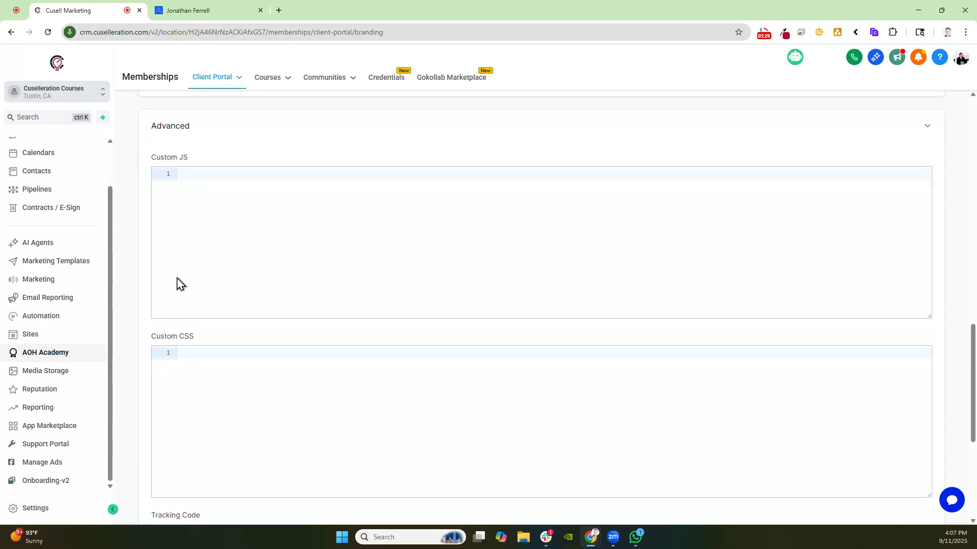
scroll(200, 396, down, 1)
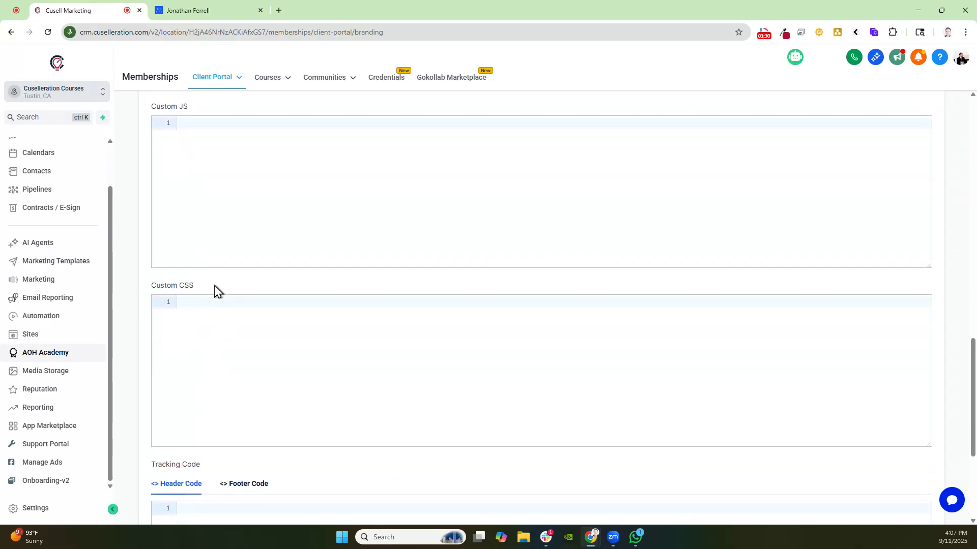
scroll(224, 315, up, 1)
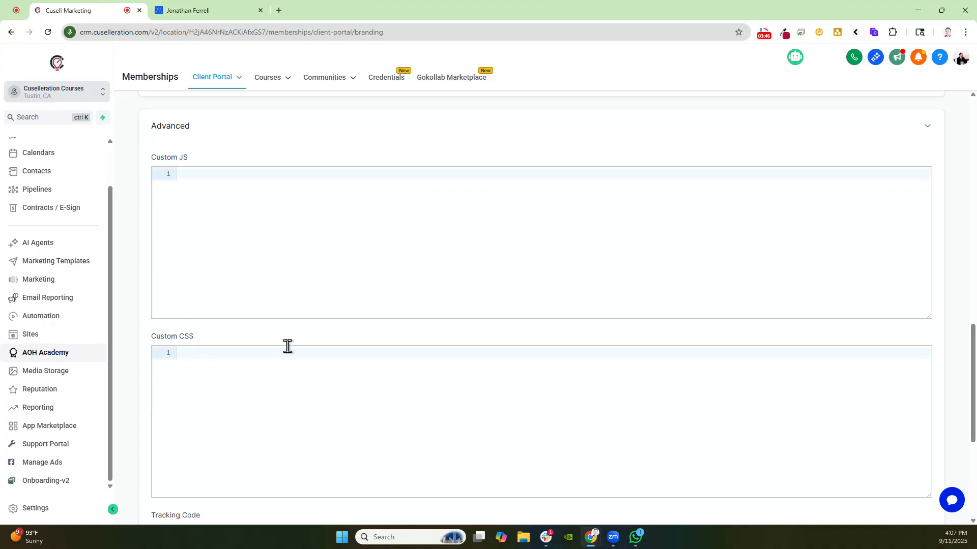
scroll(432, 347, down, 5)
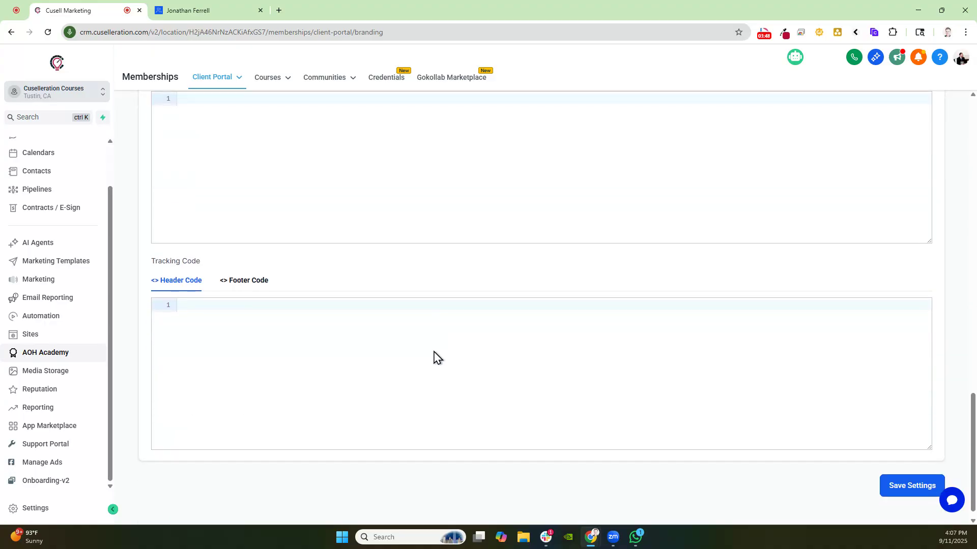
scroll(436, 358, up, 8)
scroll(486, 383, down, 8)
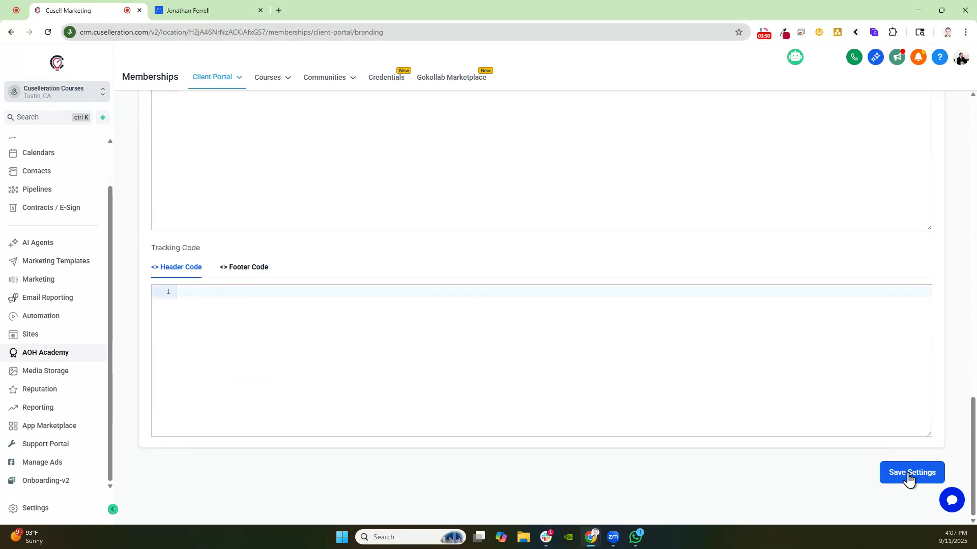
click(908, 479)
Open the client portal App Permissions settings and review the enabled child apps and default landing page
mouse_move(218, 84)
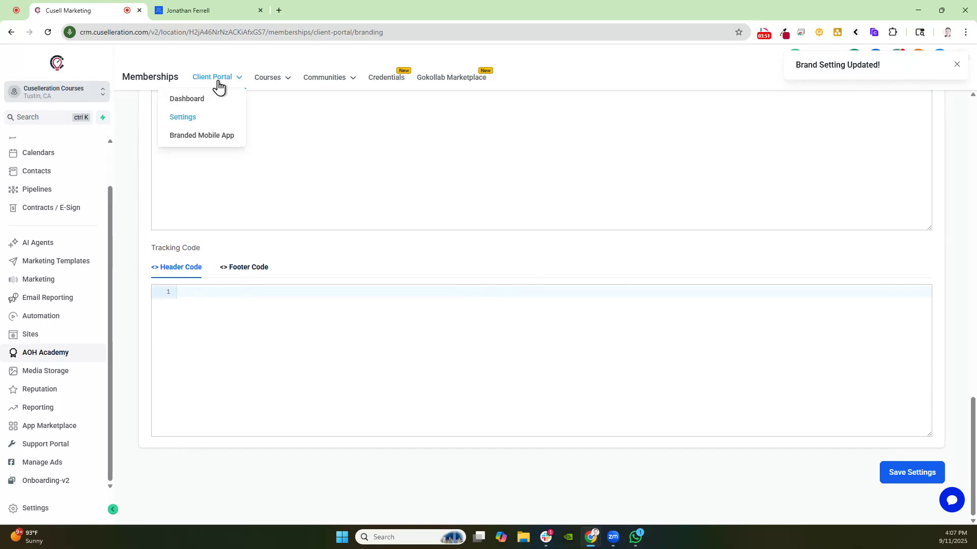
click(183, 122)
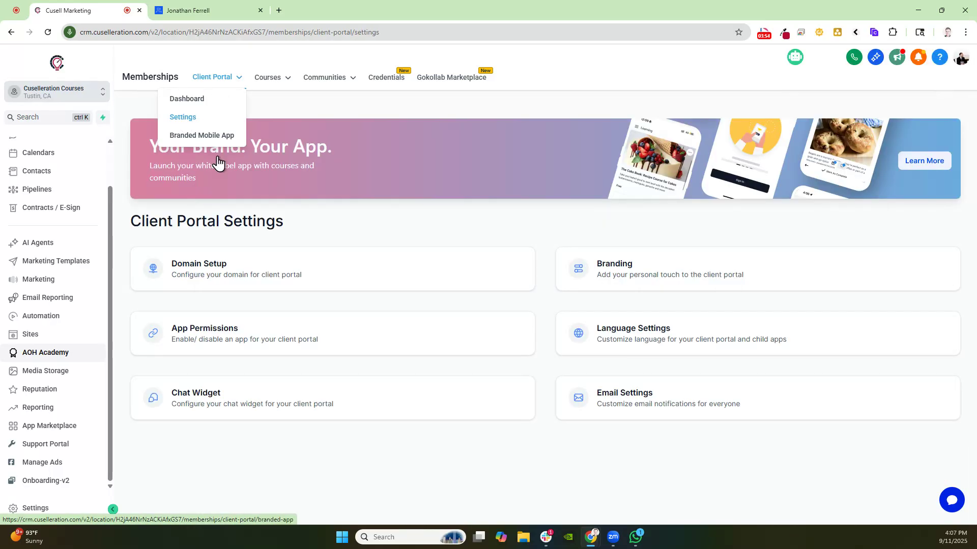
click(232, 341)
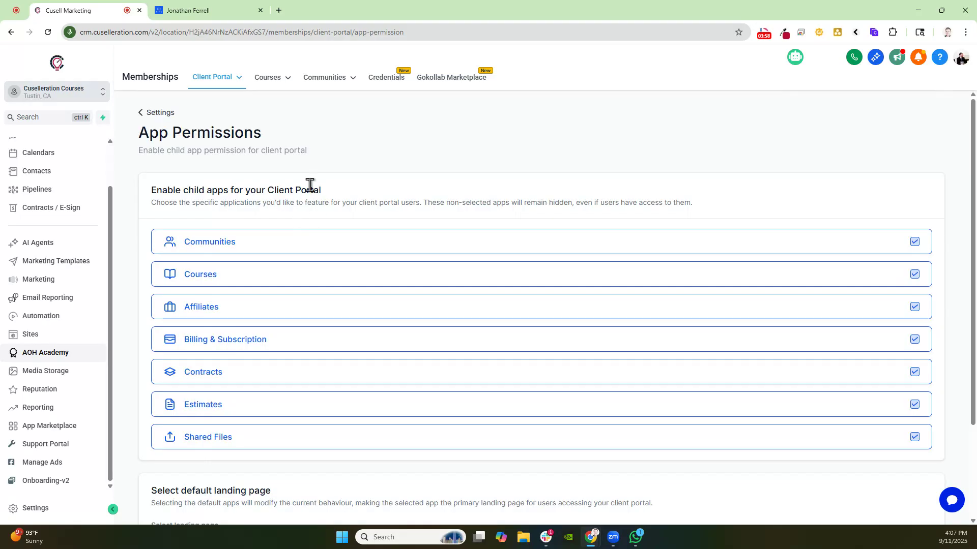
drag(151, 189, 358, 196)
click(255, 227)
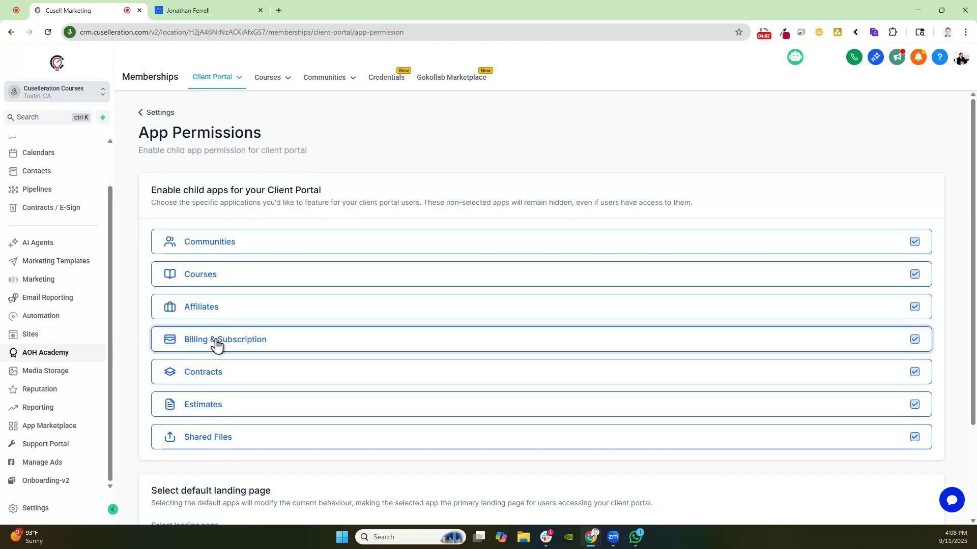
scroll(275, 399, down, 2)
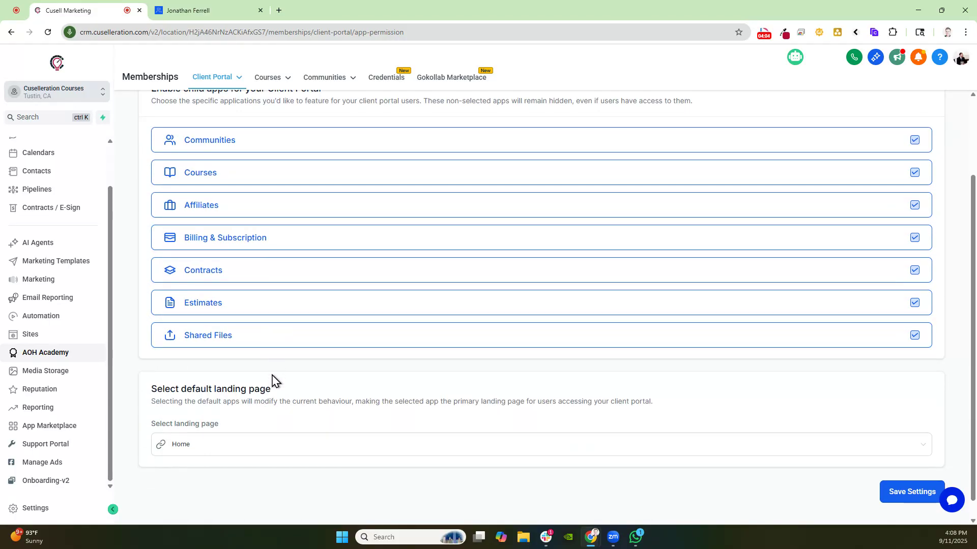
drag(154, 389, 337, 400)
click(334, 399)
scroll(283, 386, down, 1)
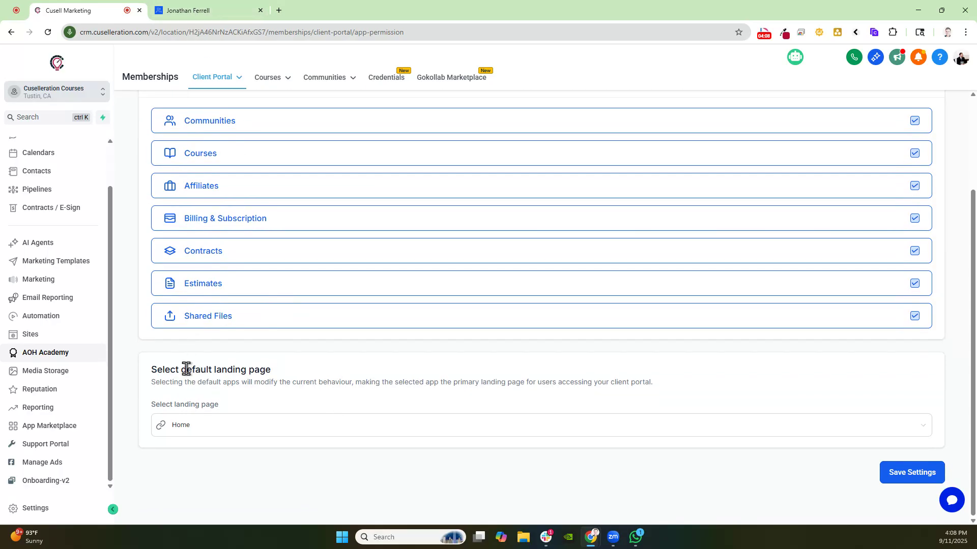
Sign in to the courses site login page with the Google account
click(219, 8)
click(253, 222)
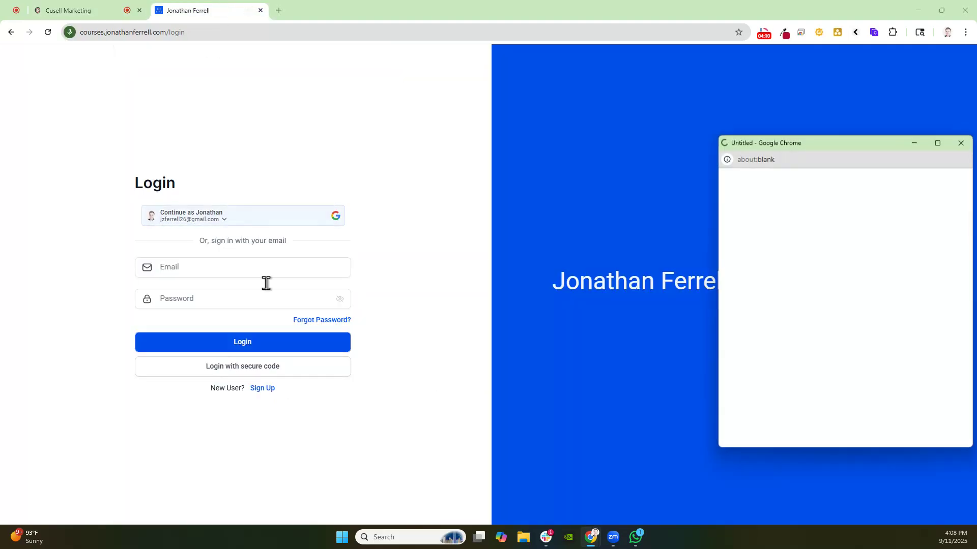
click(810, 364)
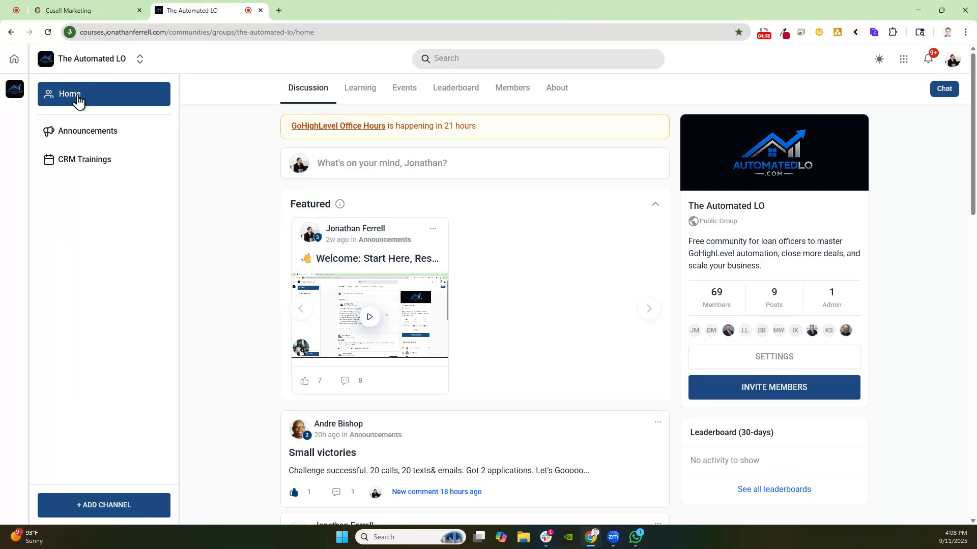
Compare the default landing page options with the community's Learning section on the courses site
click(83, 13)
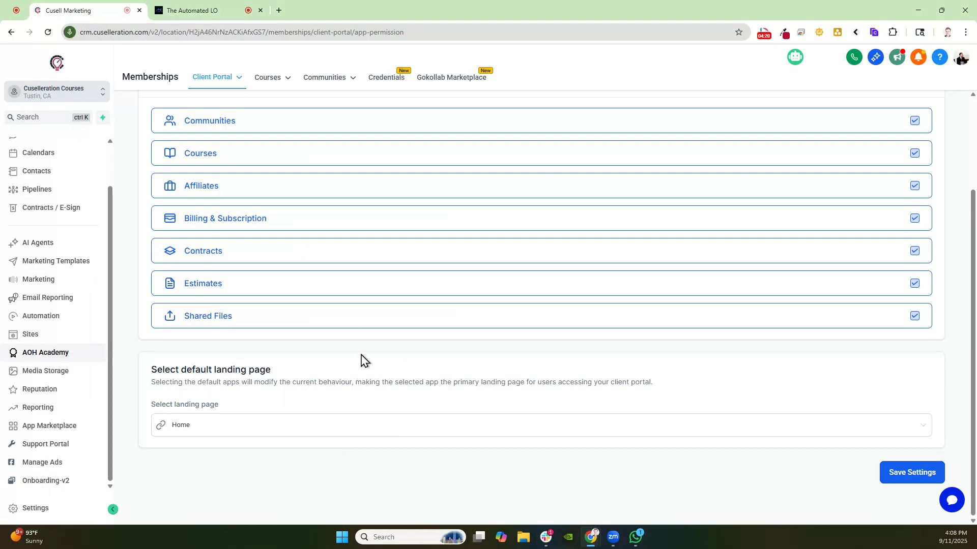
click(205, 431)
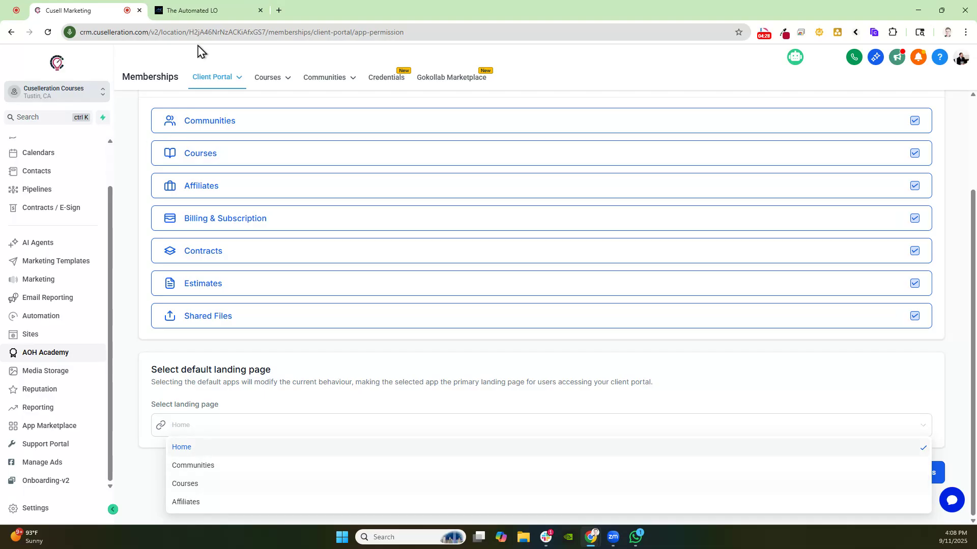
click(192, 10)
click(362, 92)
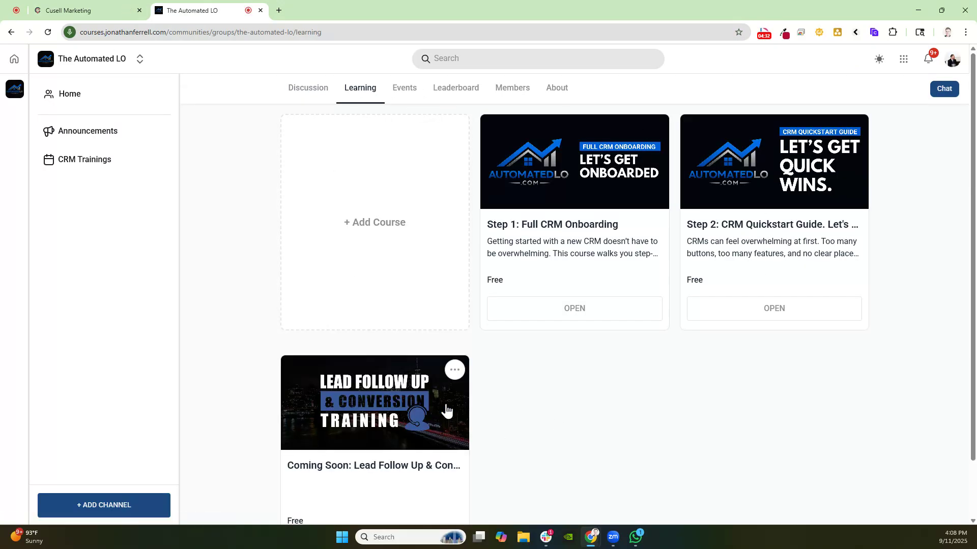
click(81, 10)
click(185, 427)
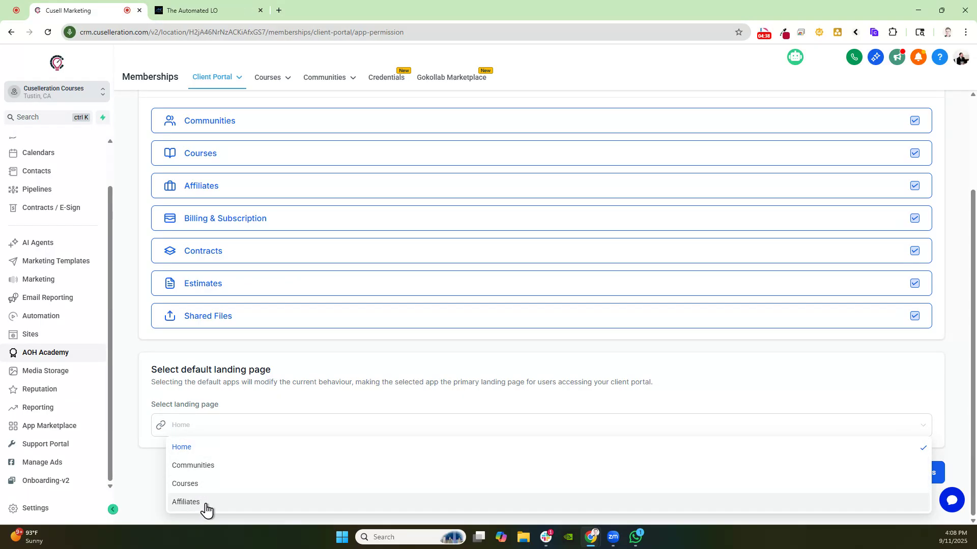
click(236, 393)
Open the profile menu on the courses site and go to the portal home page
click(196, 10)
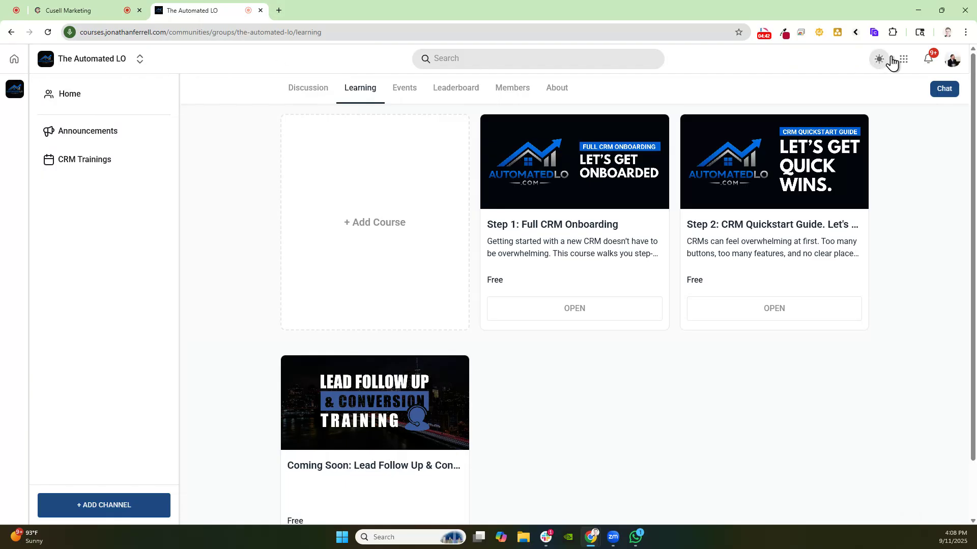
click(954, 62)
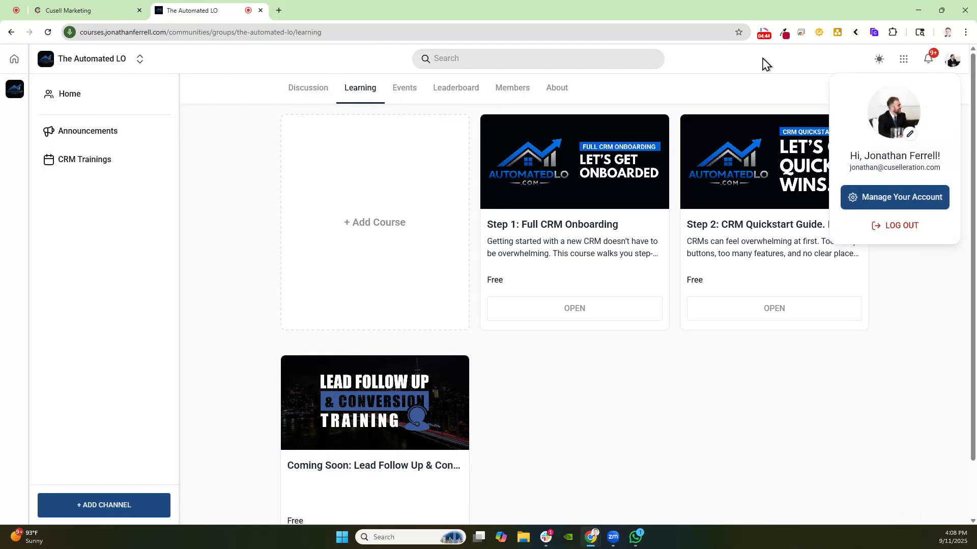
click(14, 60)
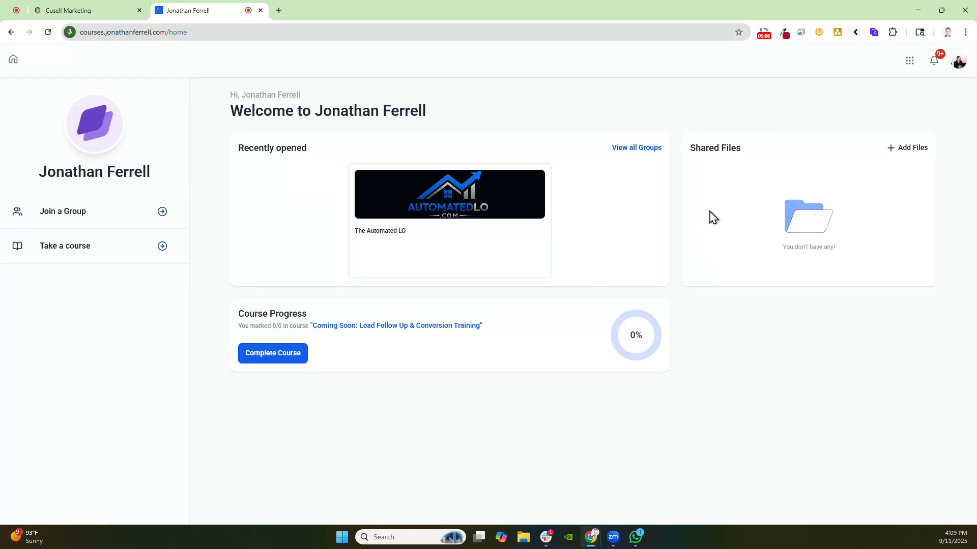
Create a new contact named Test Client in the CRM contacts list
click(71, 11)
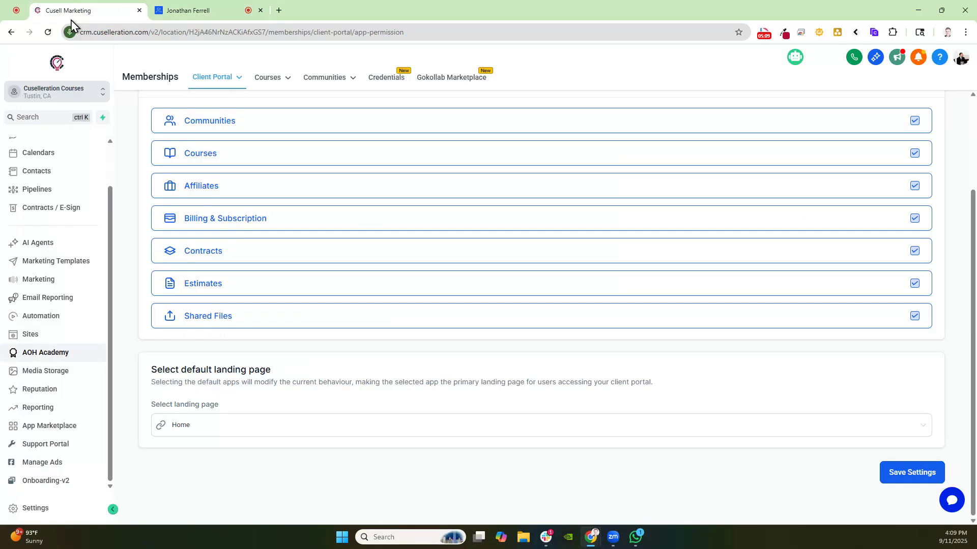
click(35, 178)
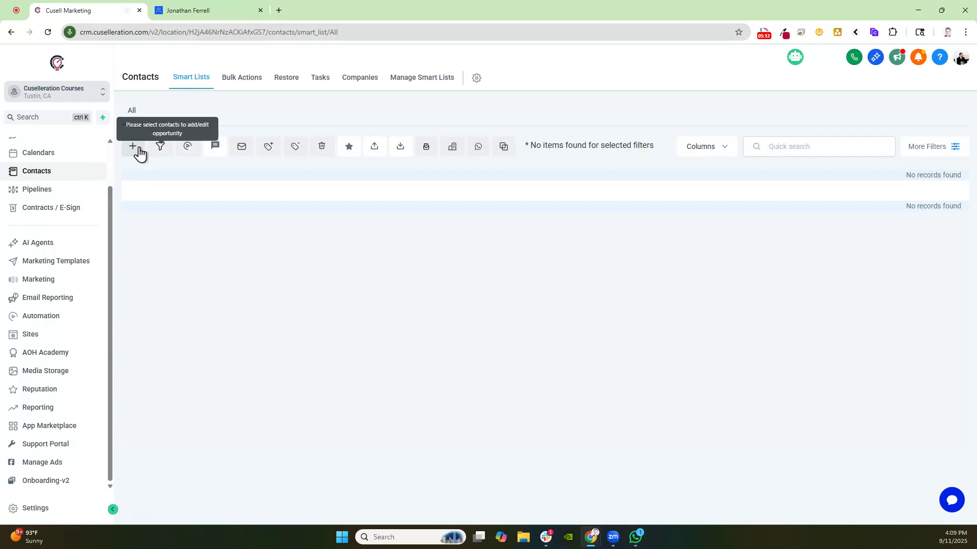
click(138, 153)
click(457, 242)
text(Te)
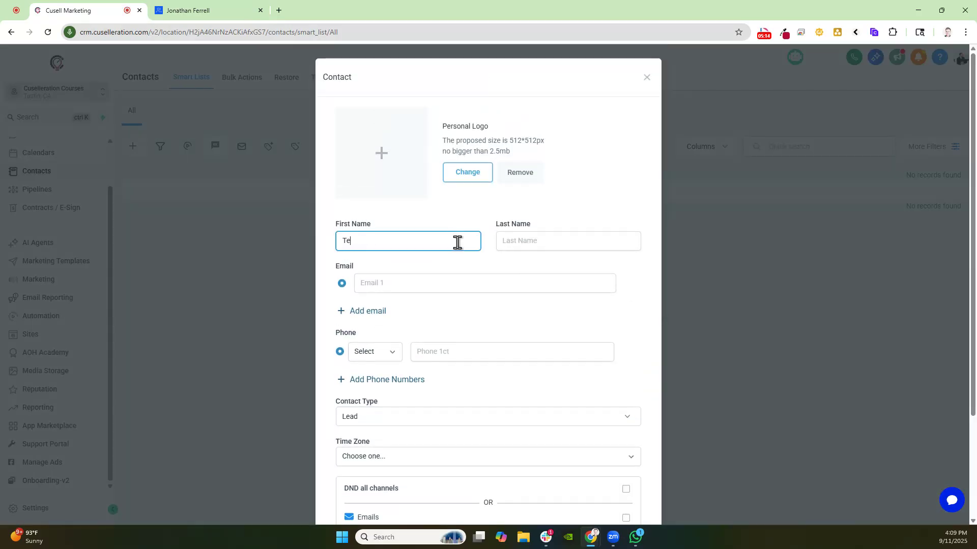
text(st)
key(Tab)
text(Cl)
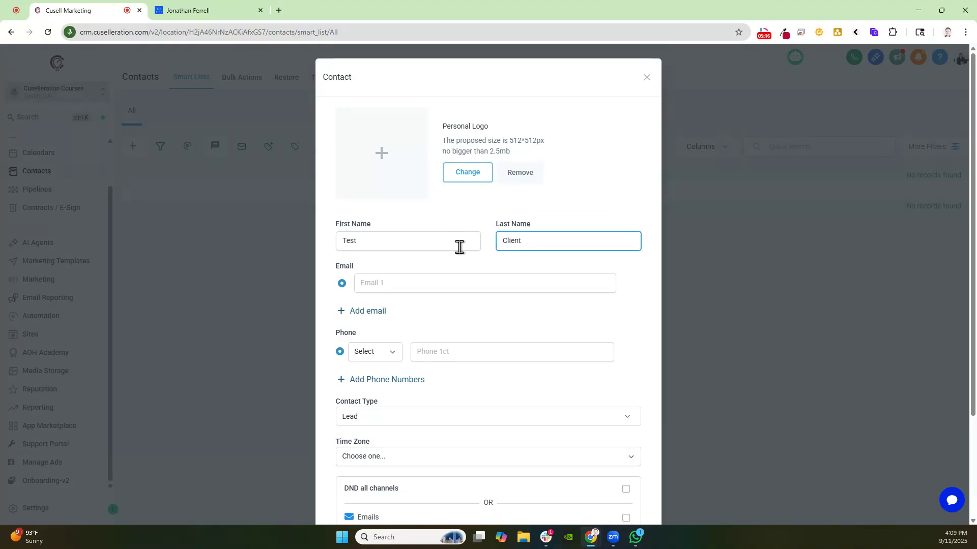
click(447, 299)
scroll(612, 398, down, 3)
click(623, 495)
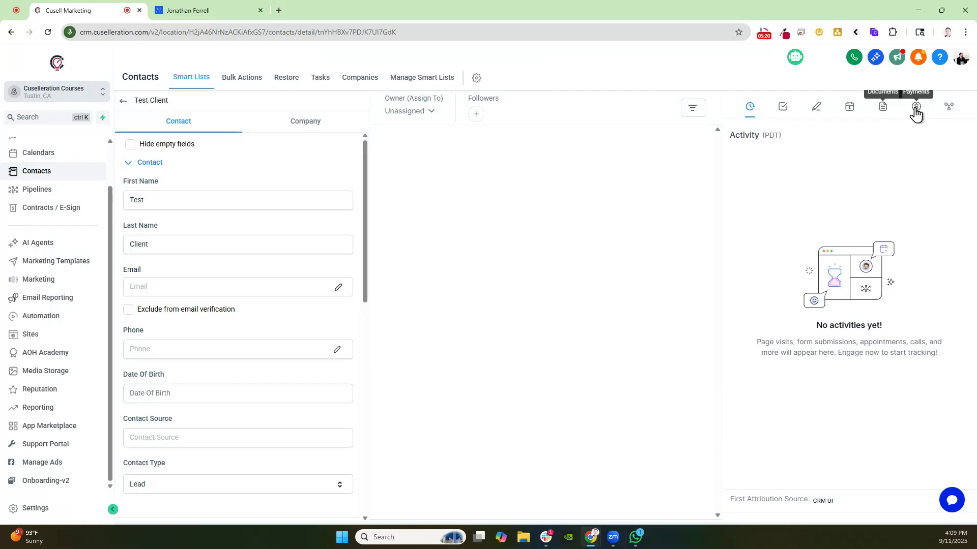
Upload Joe.jpeg as a new file in the contact's documents and view the Internal documents
click(883, 114)
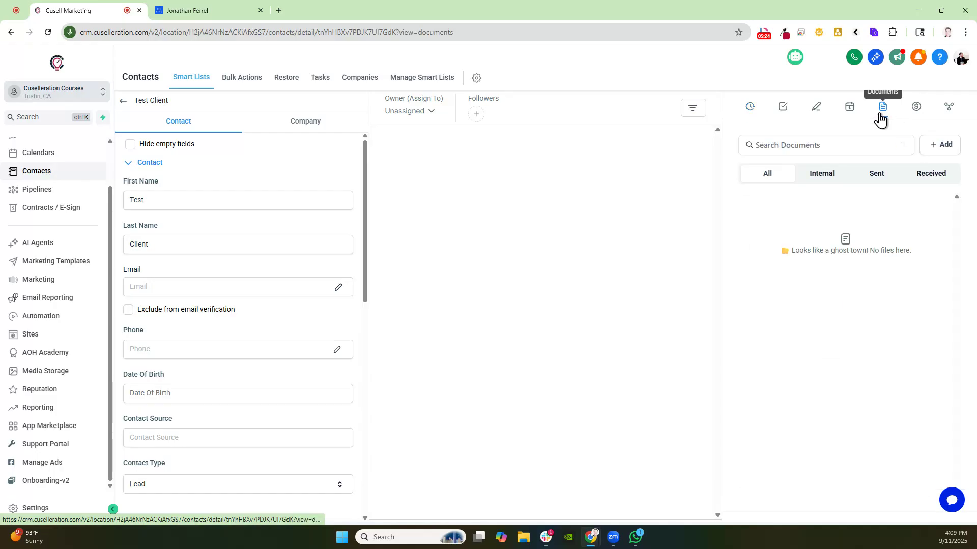
click(927, 150)
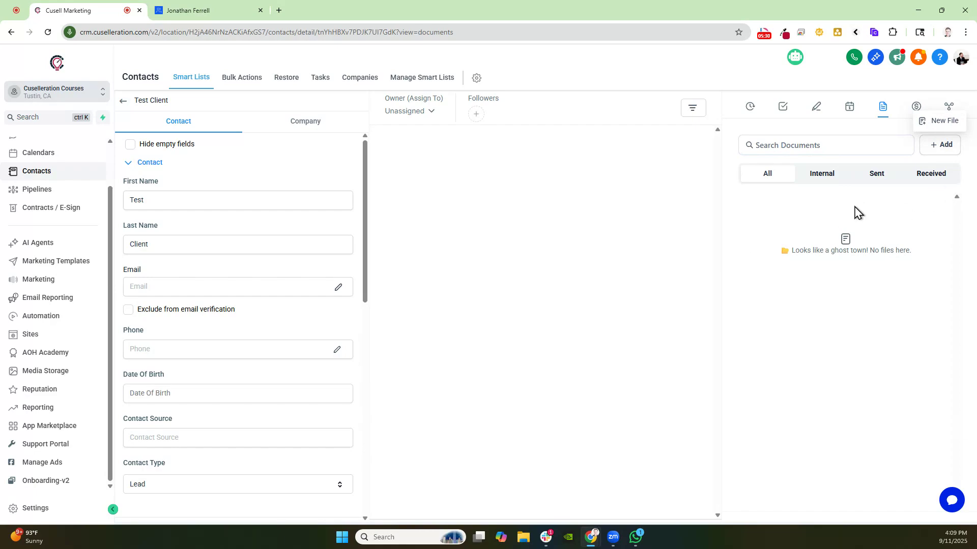
click(928, 123)
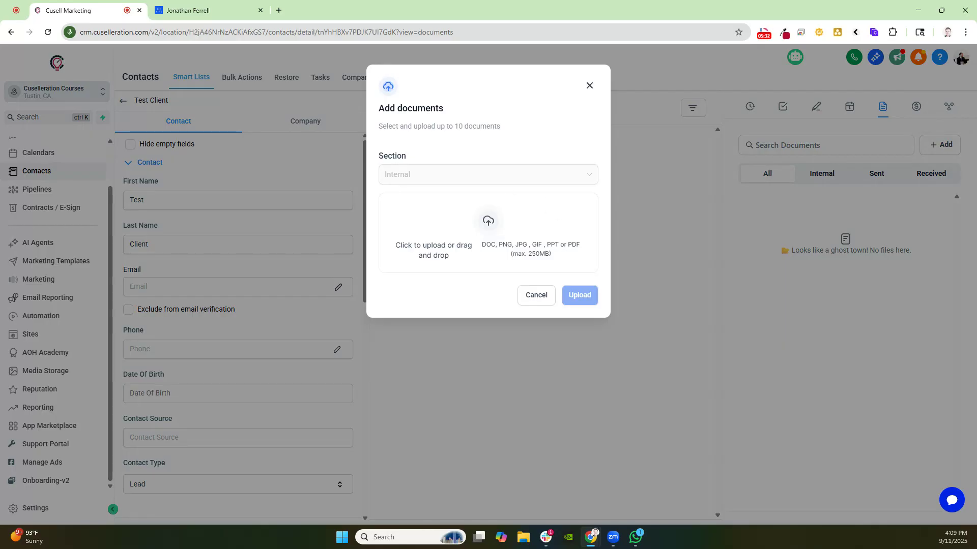
key(super+e)
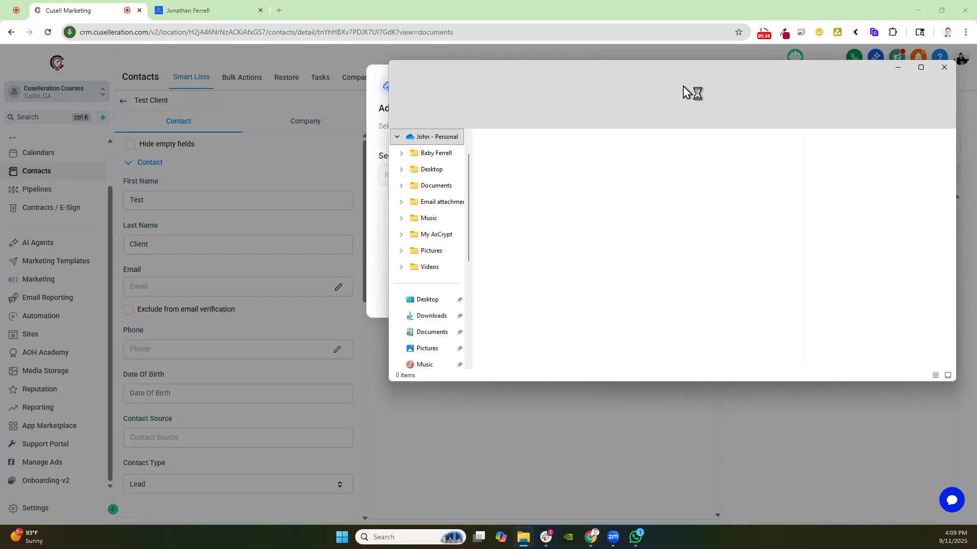
drag(683, 74, 976, 81)
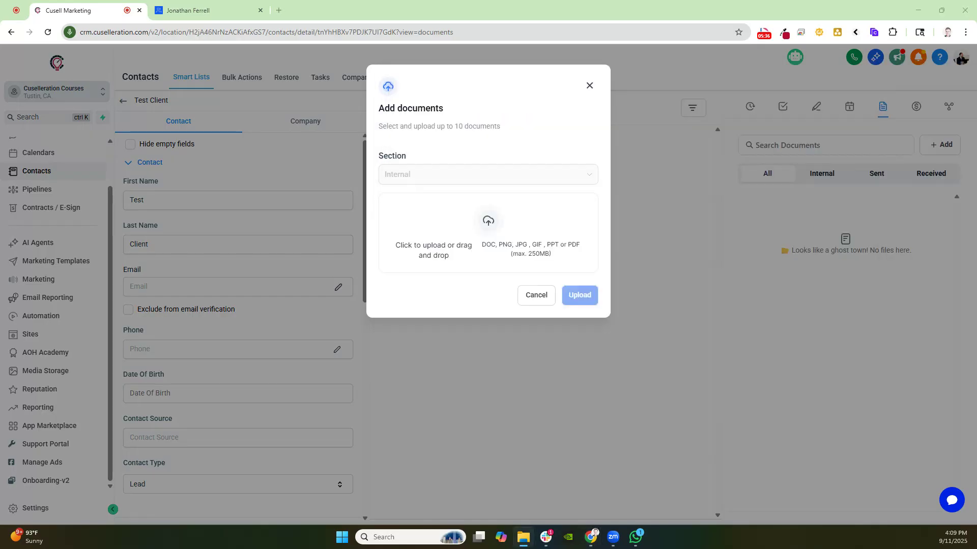
drag(659, 226, 490, 253)
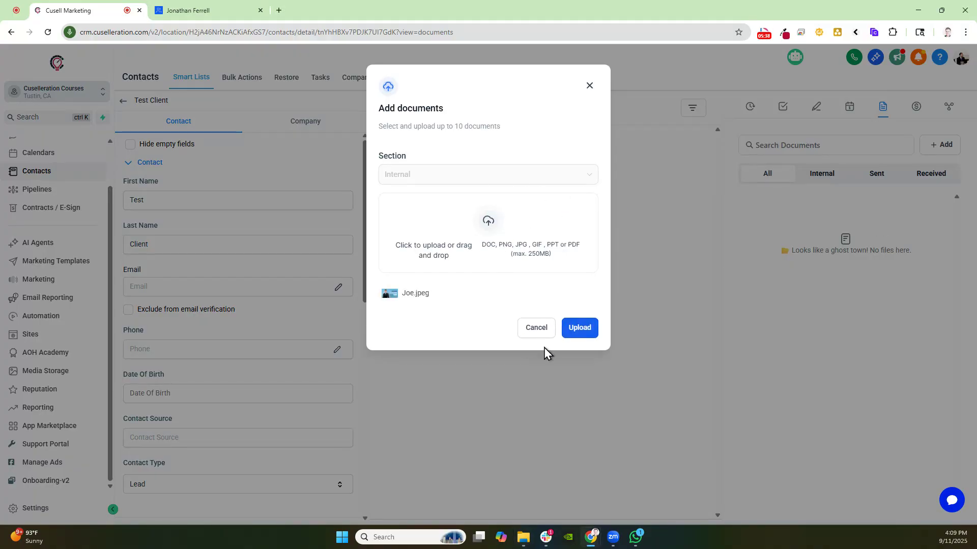
click(583, 320)
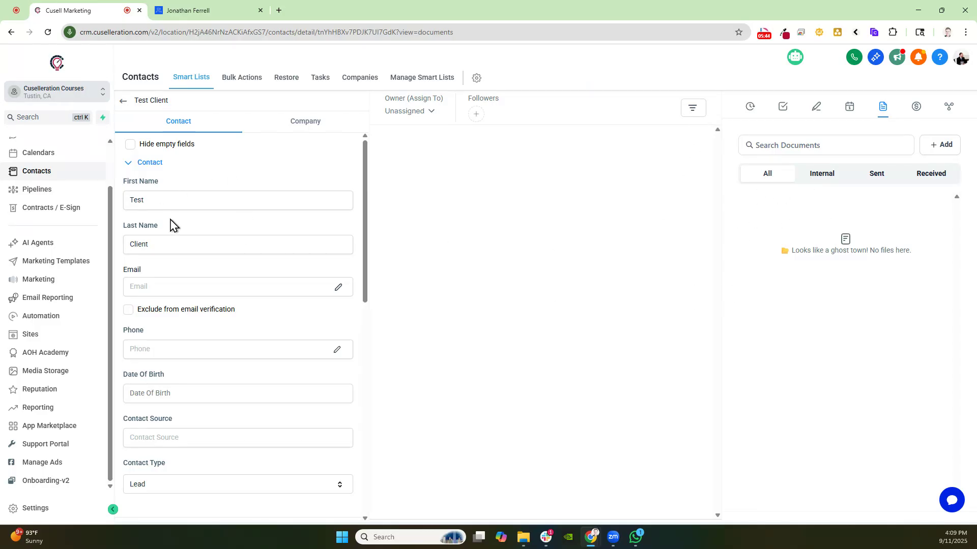
click(820, 177)
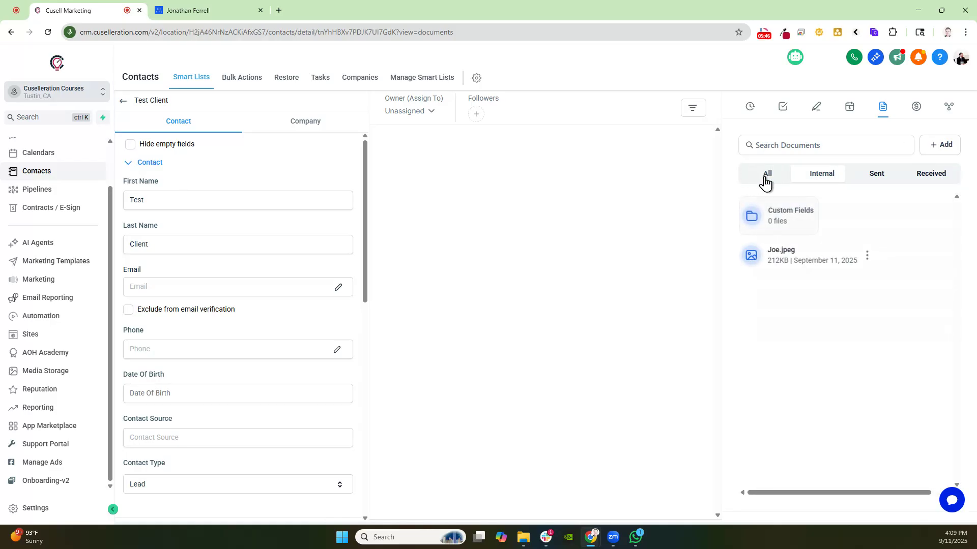
Review the test contact's documents and its Client Portal course offers and community groups fields
click(764, 181)
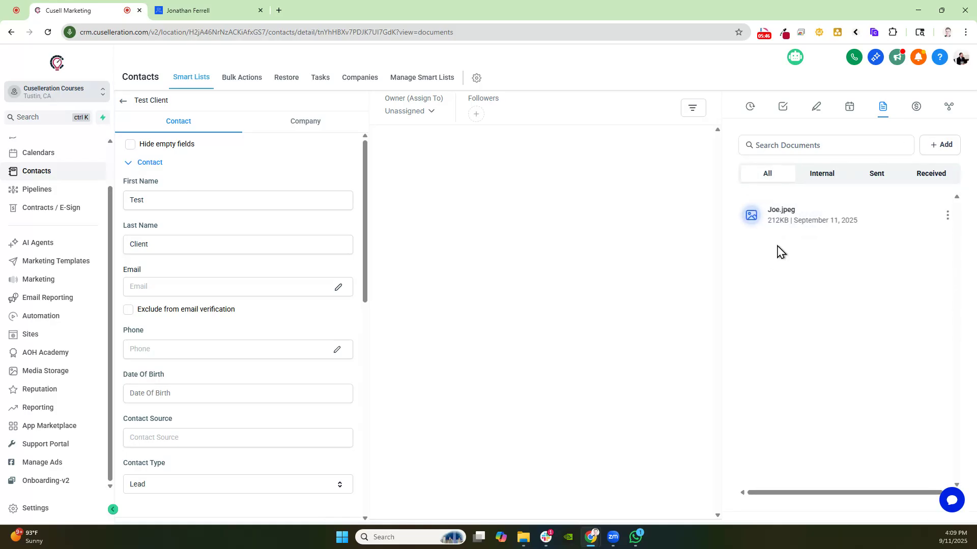
click(946, 216)
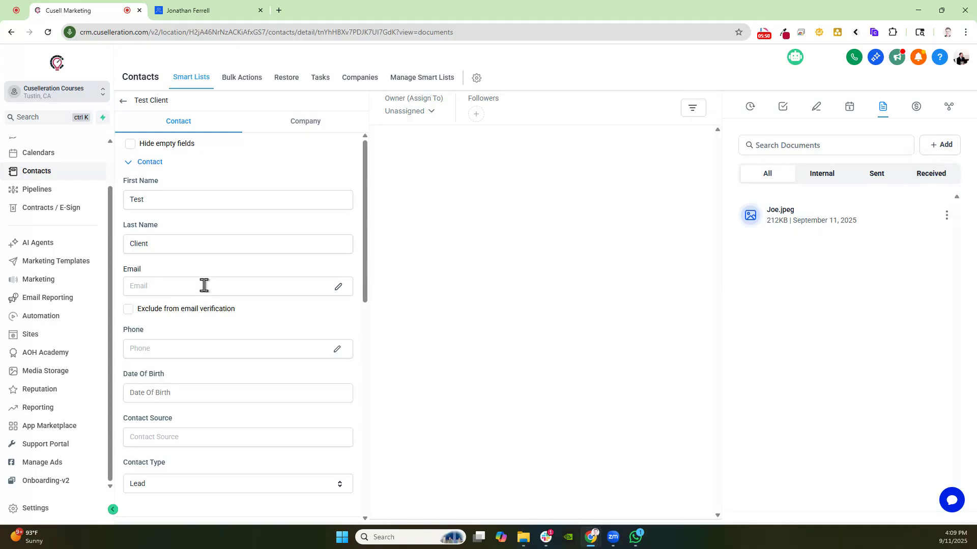
scroll(213, 300, down, 15)
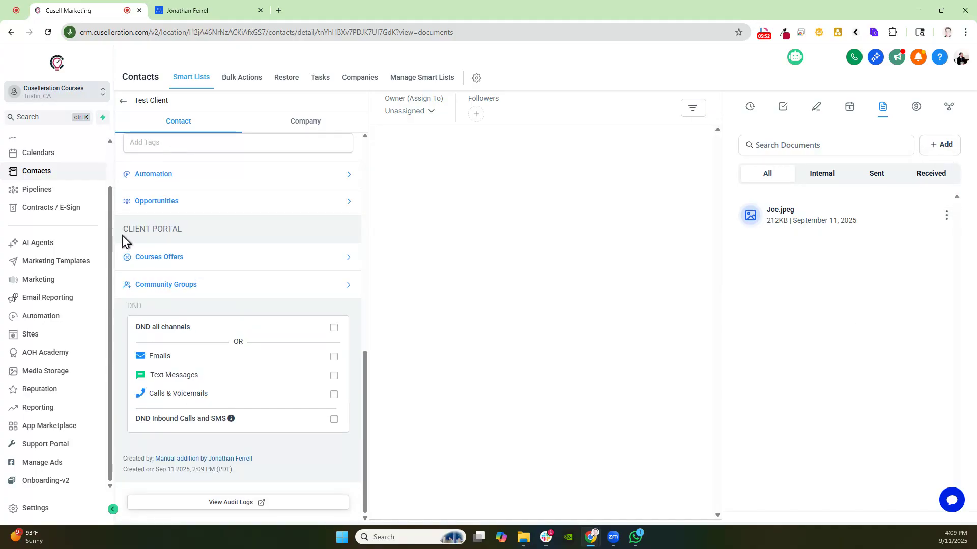
drag(123, 236, 207, 233)
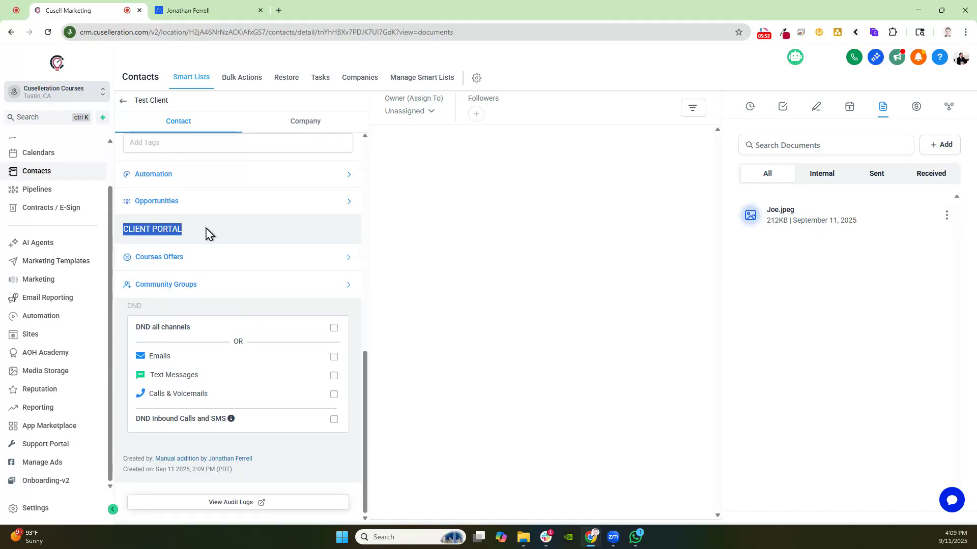
click(179, 261)
click(187, 322)
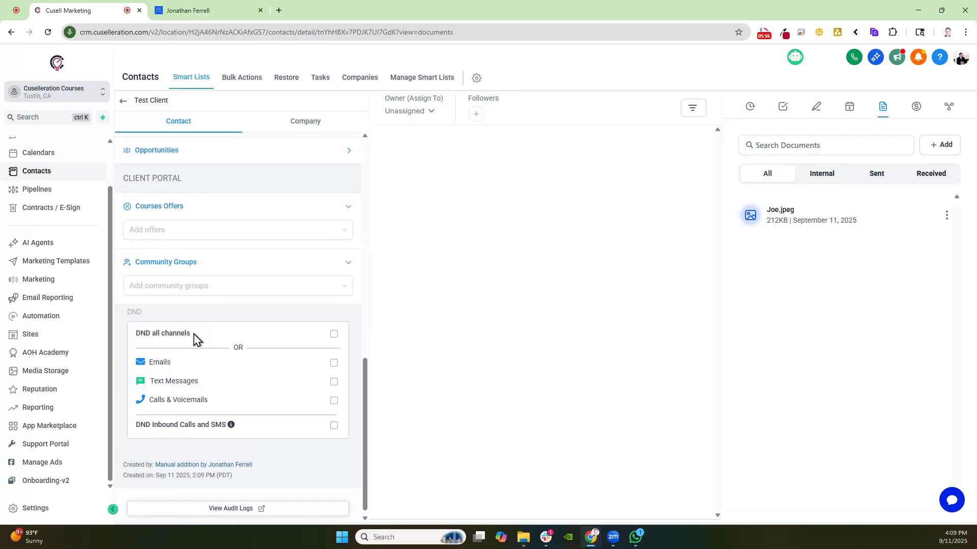
click(200, 291)
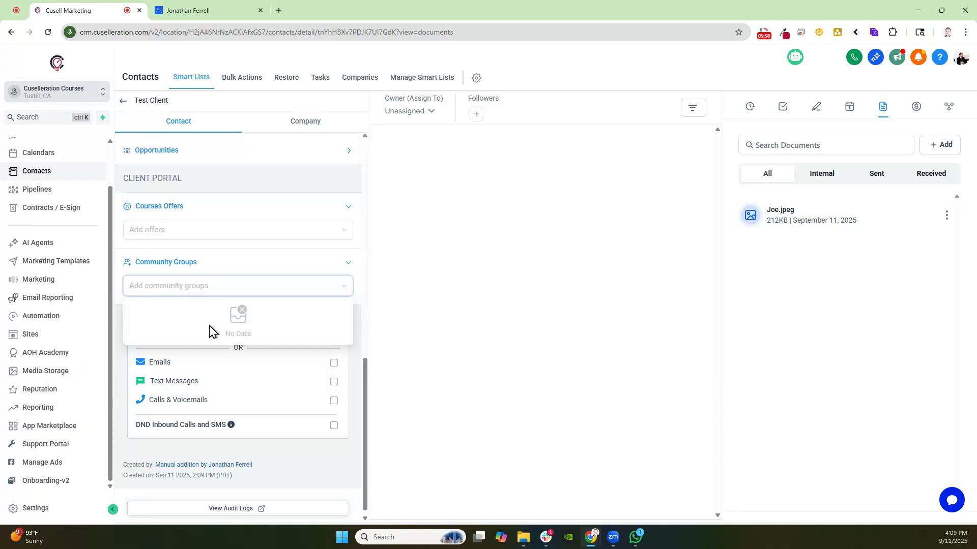
click(946, 215)
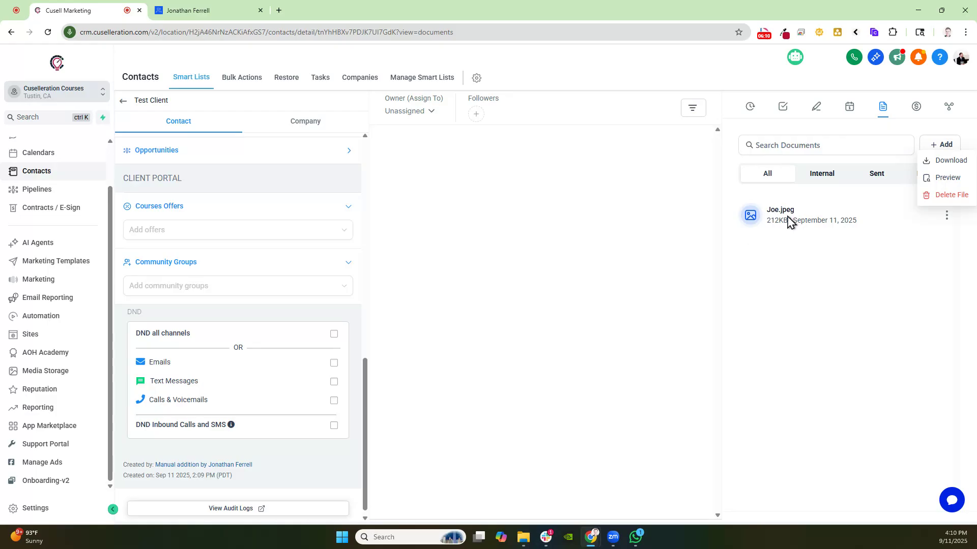
Check the portal home page, then open the client portal dashboard in AOH Academy
click(209, 10)
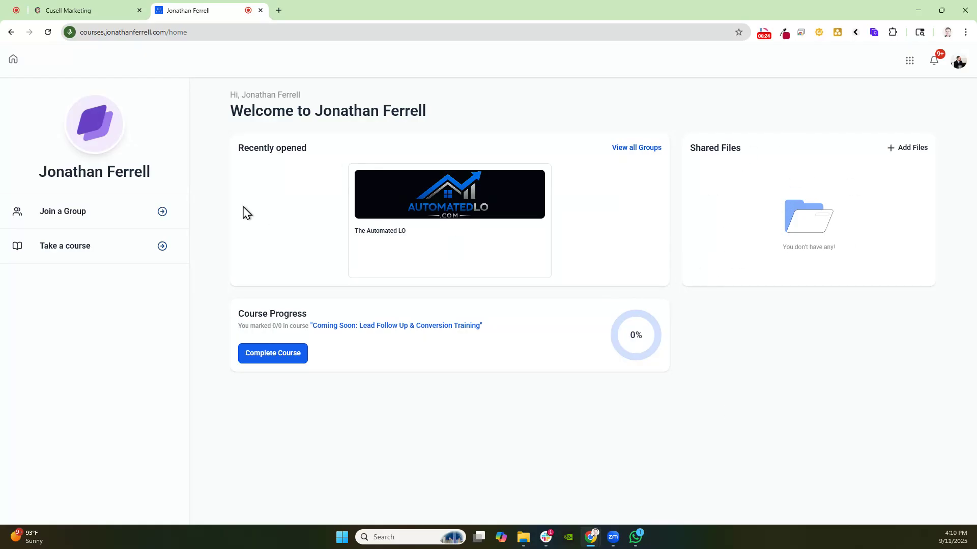
click(80, 14)
click(38, 352)
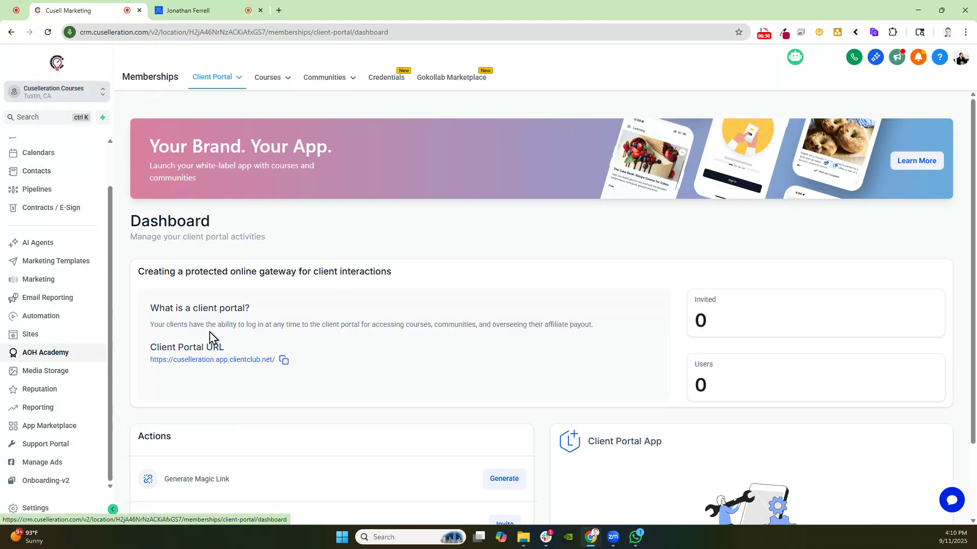
Set the client portal chat widget to Chat Widget1 on the Communities and Courses pages and save the settings
mouse_move(230, 79)
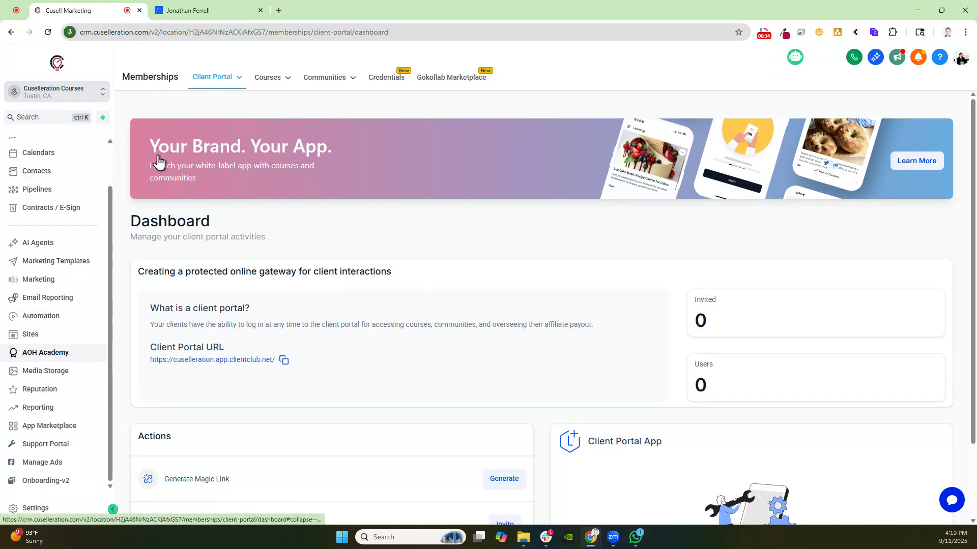
click(195, 123)
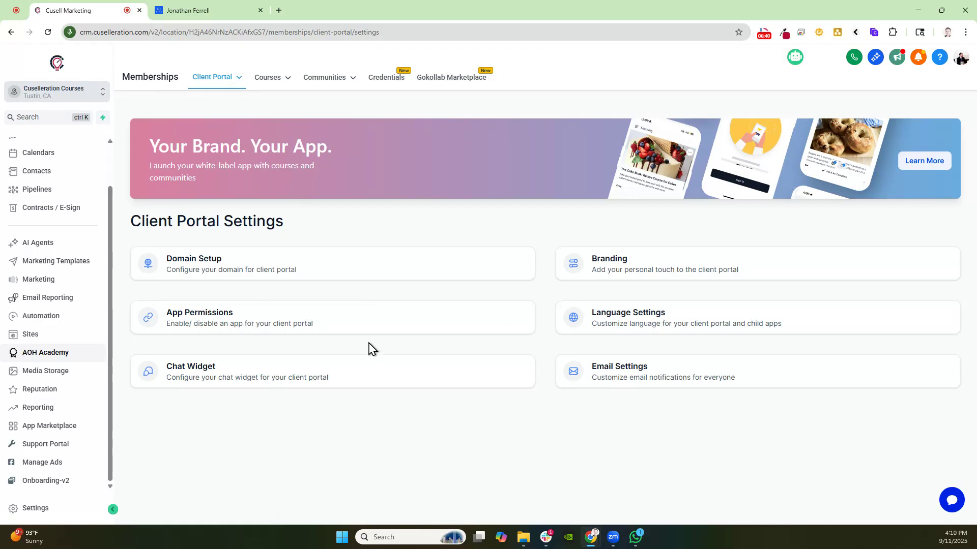
click(314, 385)
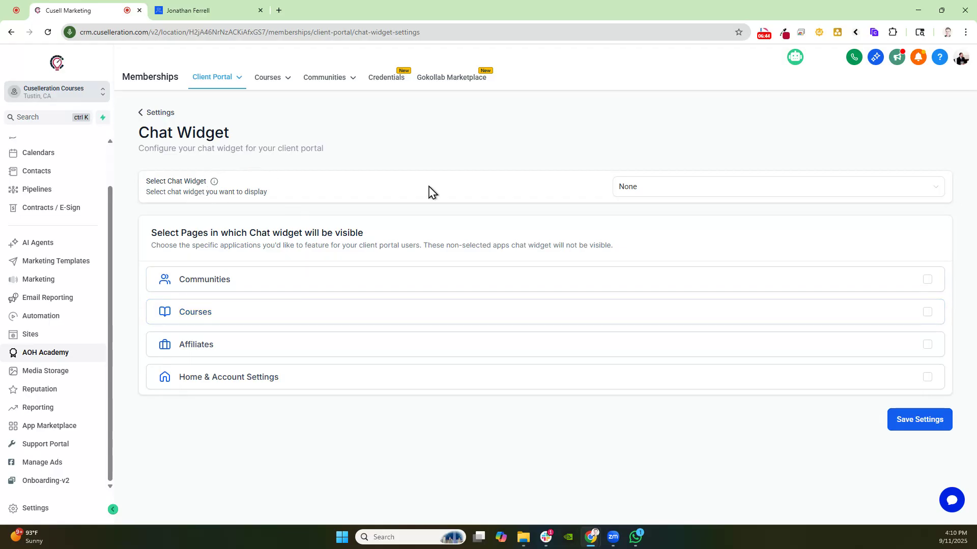
click(258, 285)
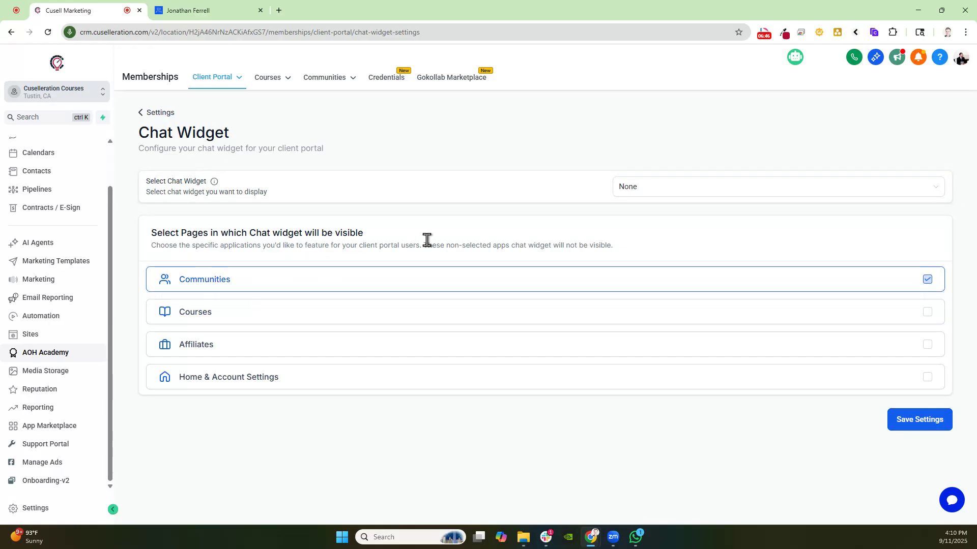
click(630, 192)
click(647, 230)
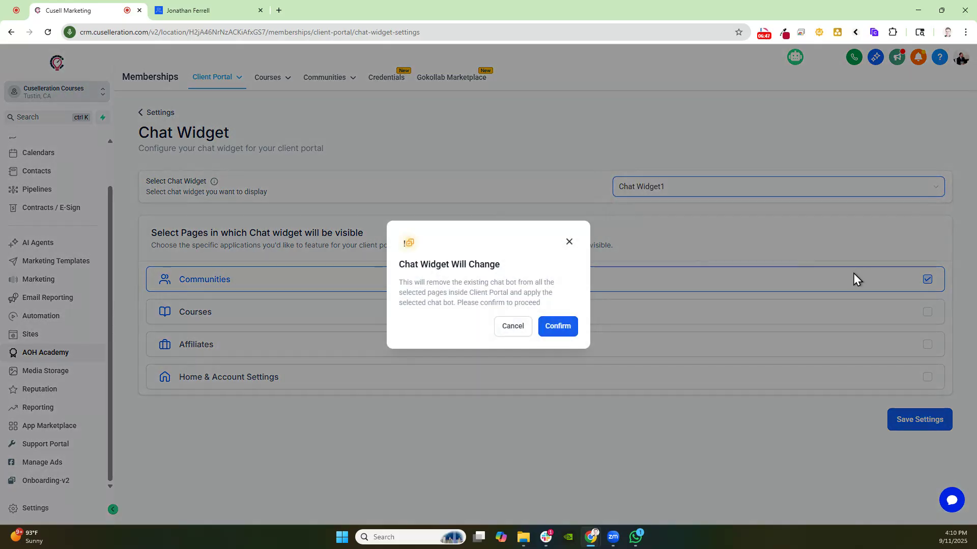
click(556, 326)
click(288, 318)
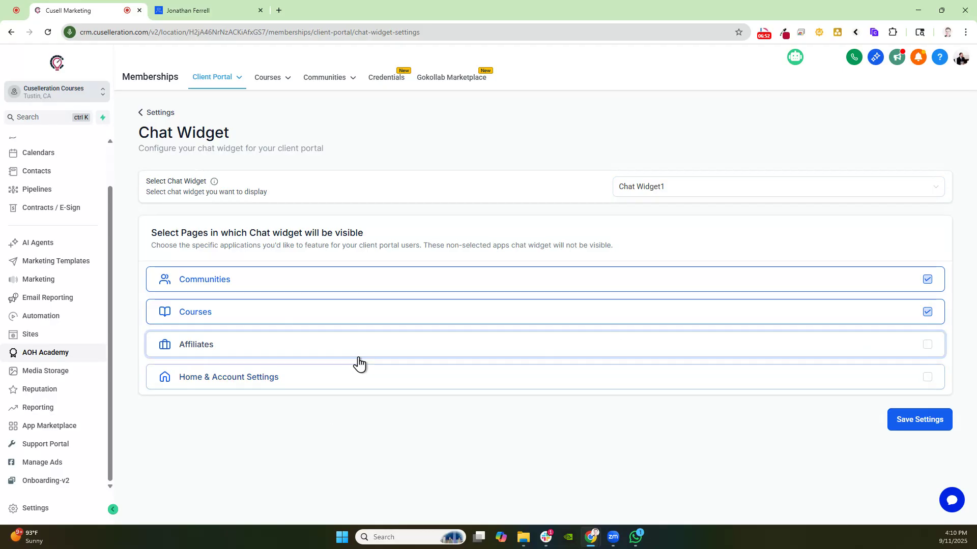
click(909, 423)
Review the client portal email notification settings for Client Portal, Communities, Certificates and Courses
click(262, 78)
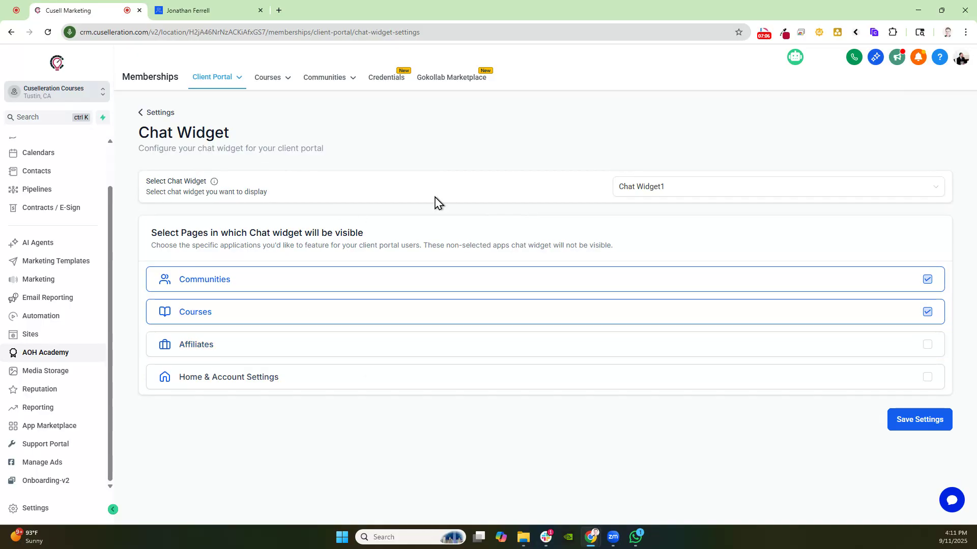
click(156, 112)
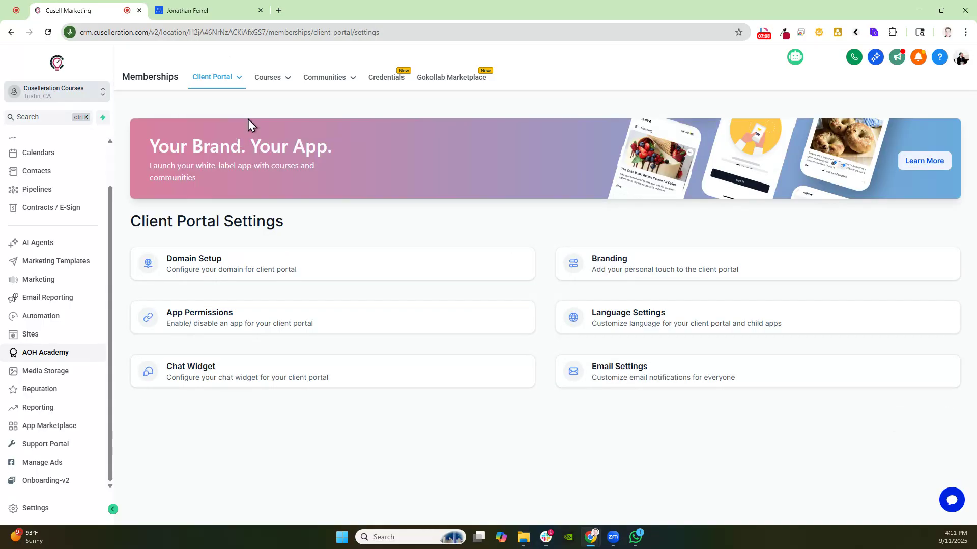
click(598, 376)
drag(131, 196, 206, 206)
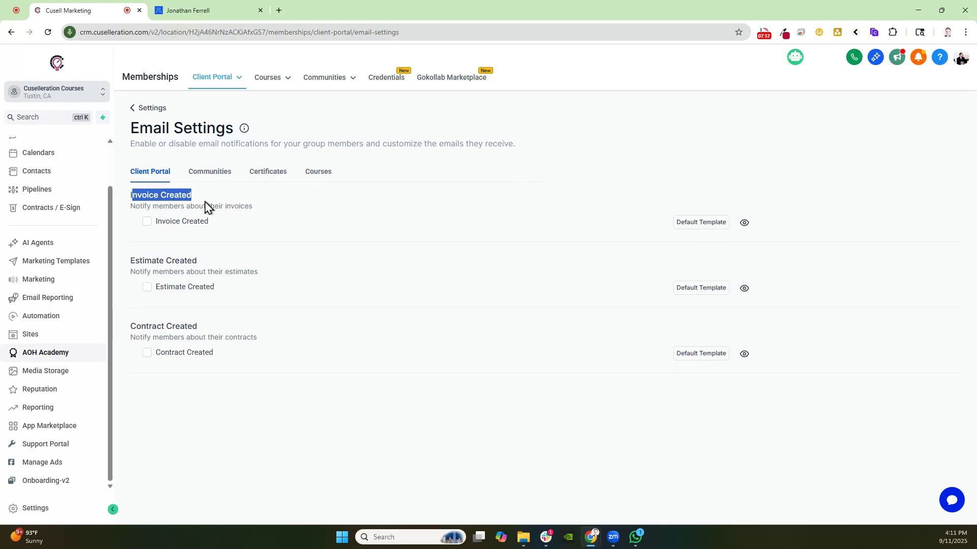
drag(131, 254, 207, 252)
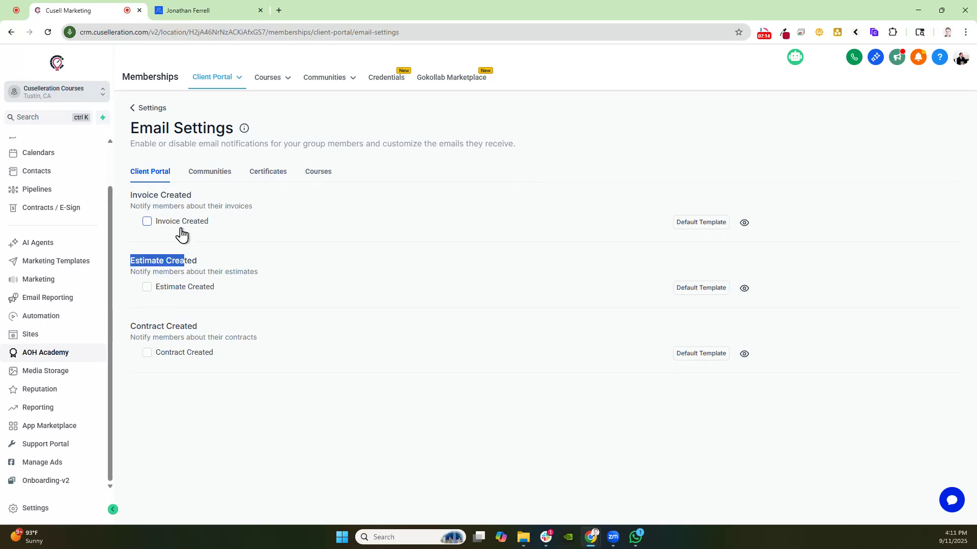
click(210, 171)
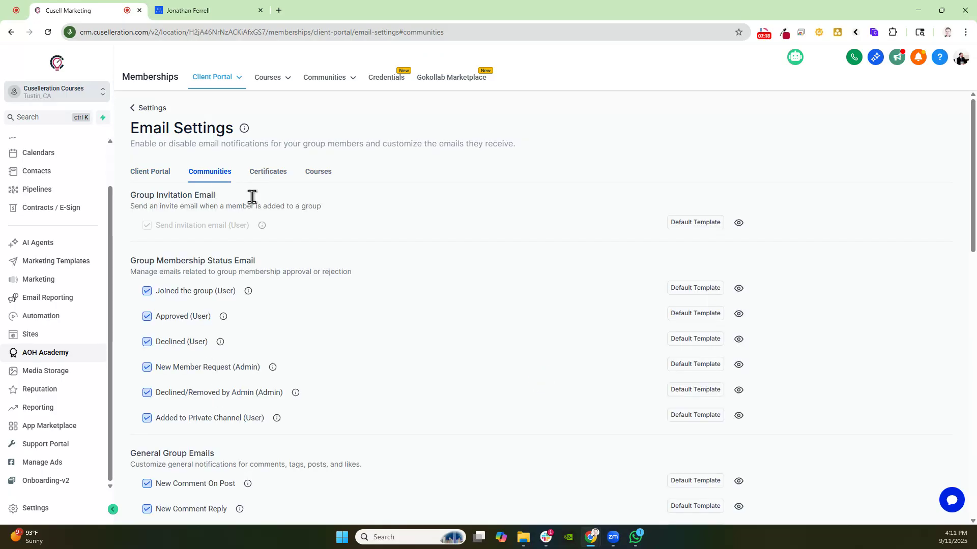
click(268, 171)
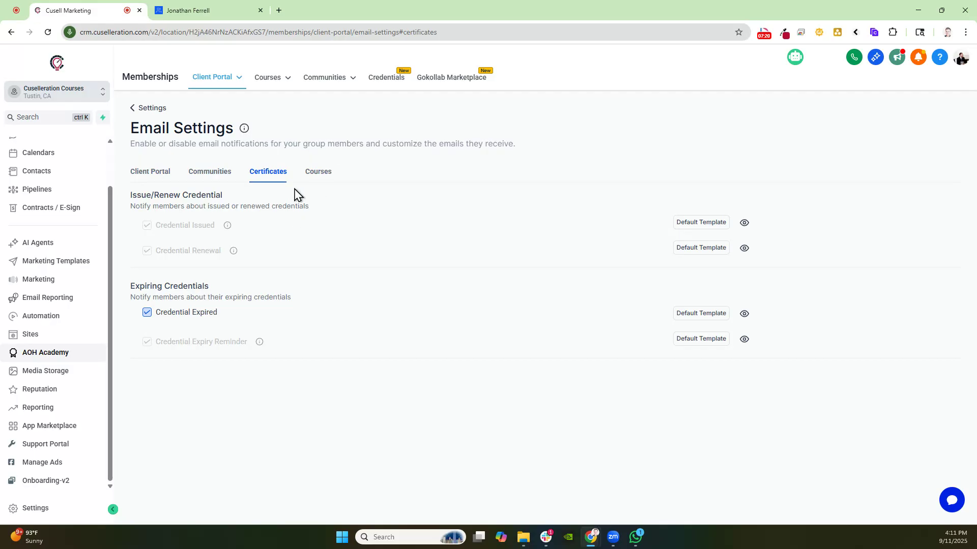
click(319, 171)
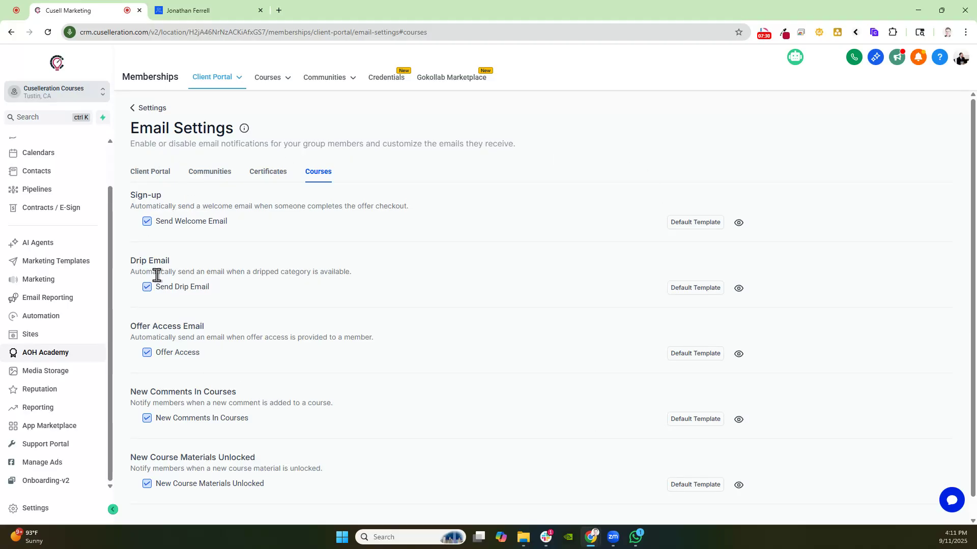
click(149, 109)
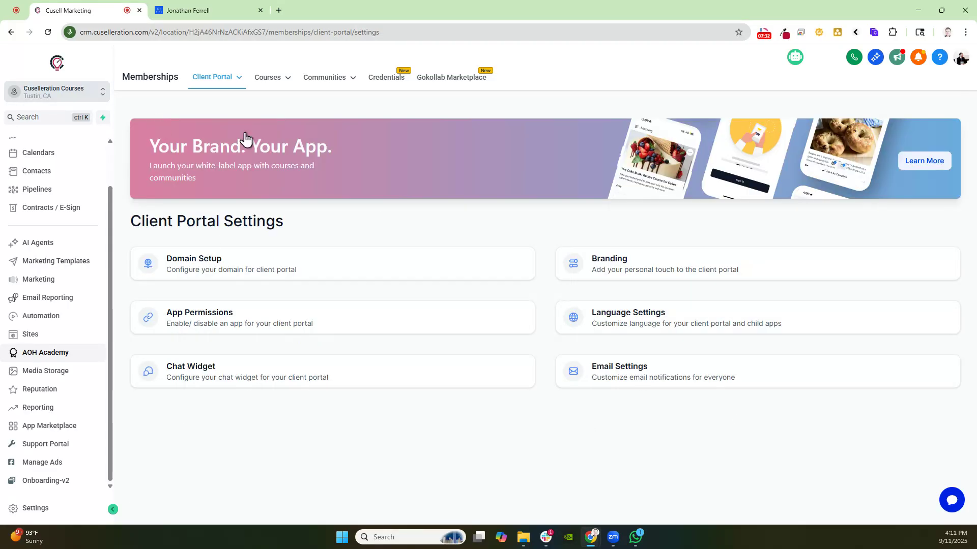
Open the client portal dashboard and then the courses Products list
mouse_move(261, 79)
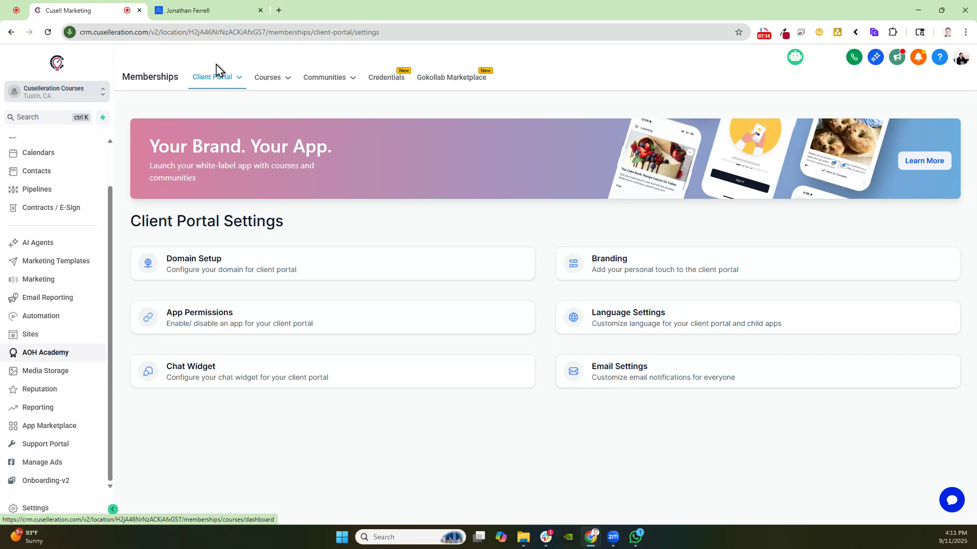
mouse_move(210, 84)
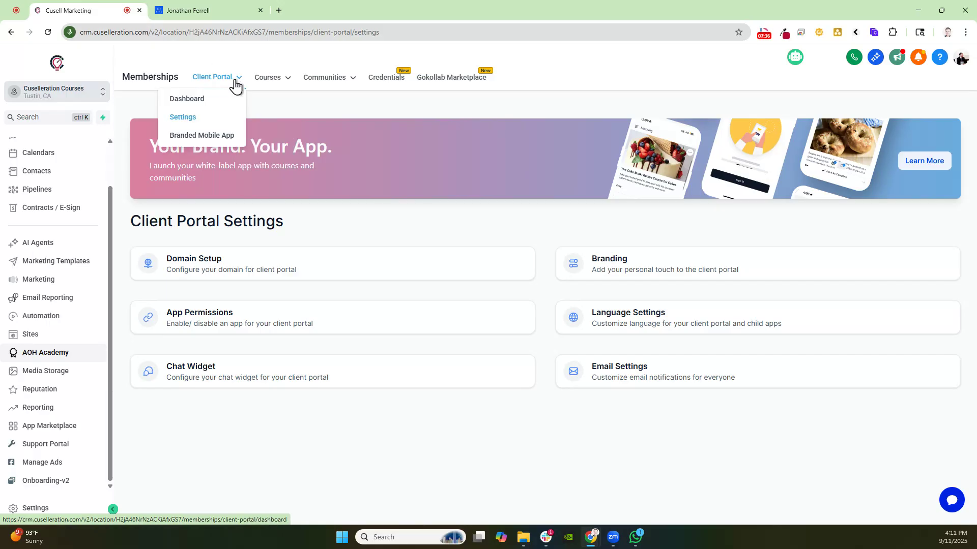
click(200, 107)
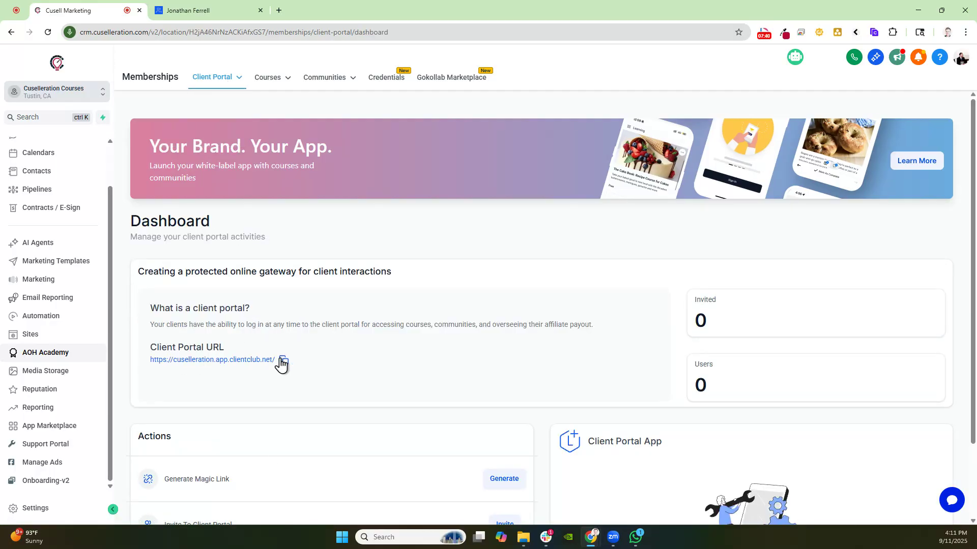
mouse_move(275, 82)
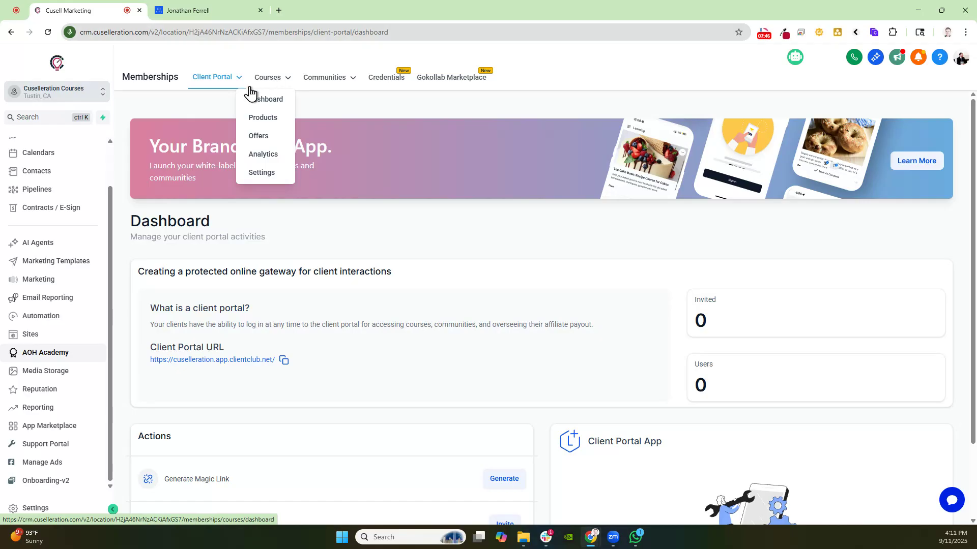
click(263, 121)
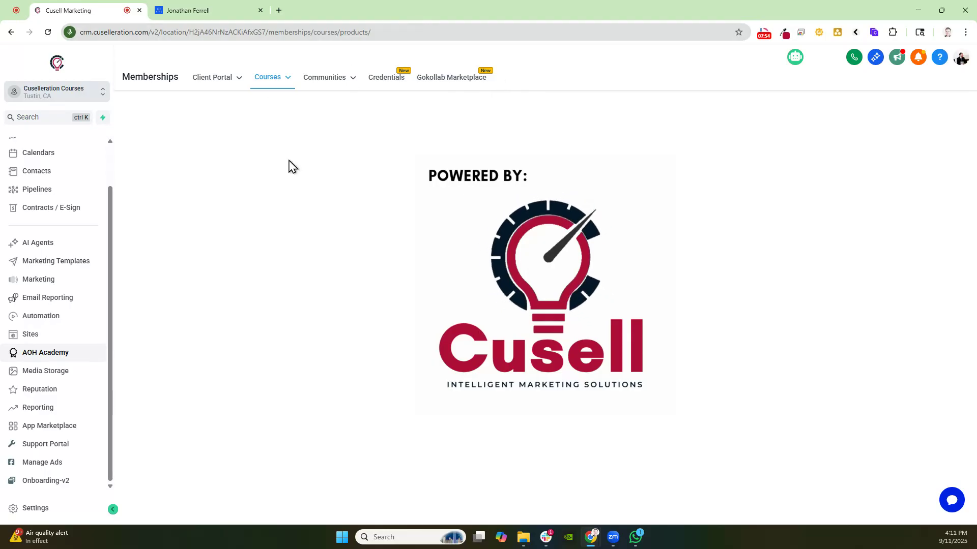
Browse the product templates offered when creating a new product from scratch, then return to Products
mouse_move(325, 78)
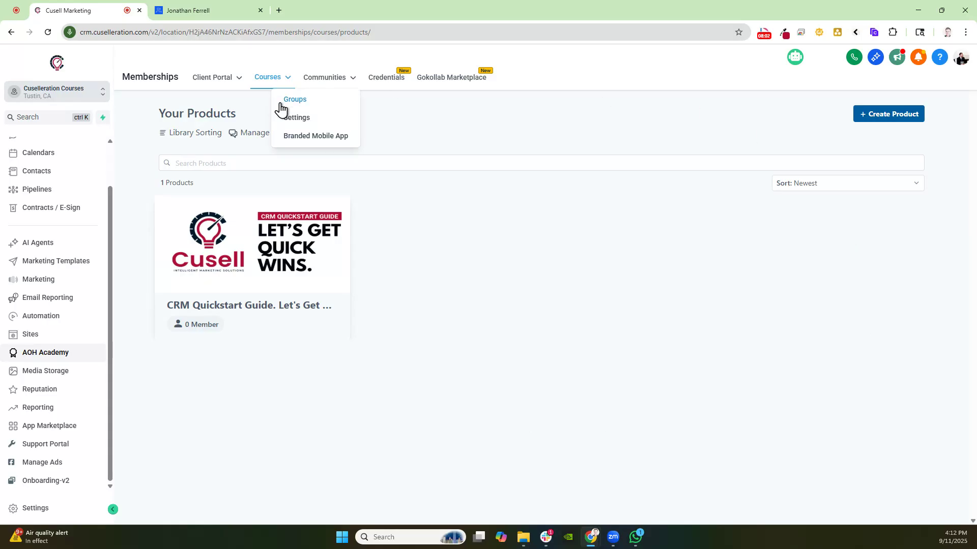
click(879, 117)
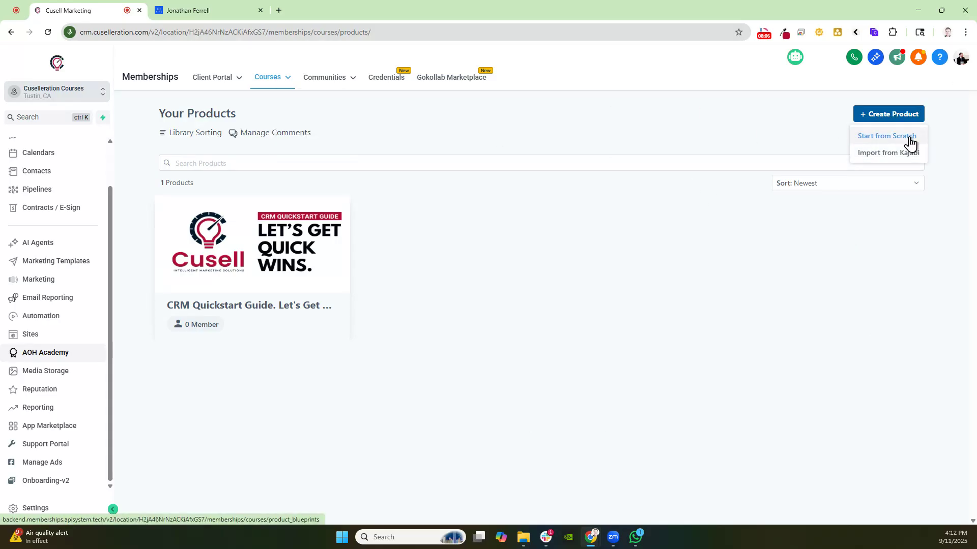
click(558, 68)
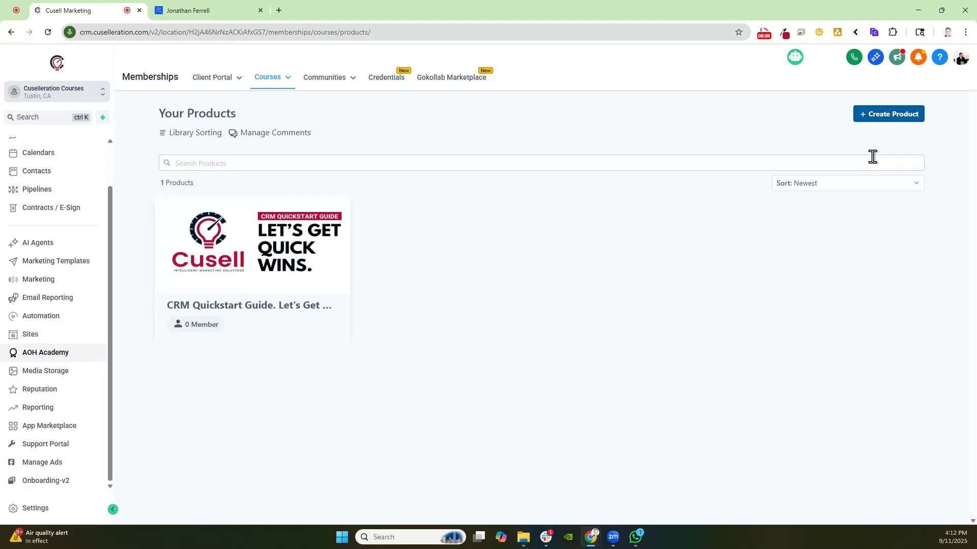
click(878, 117)
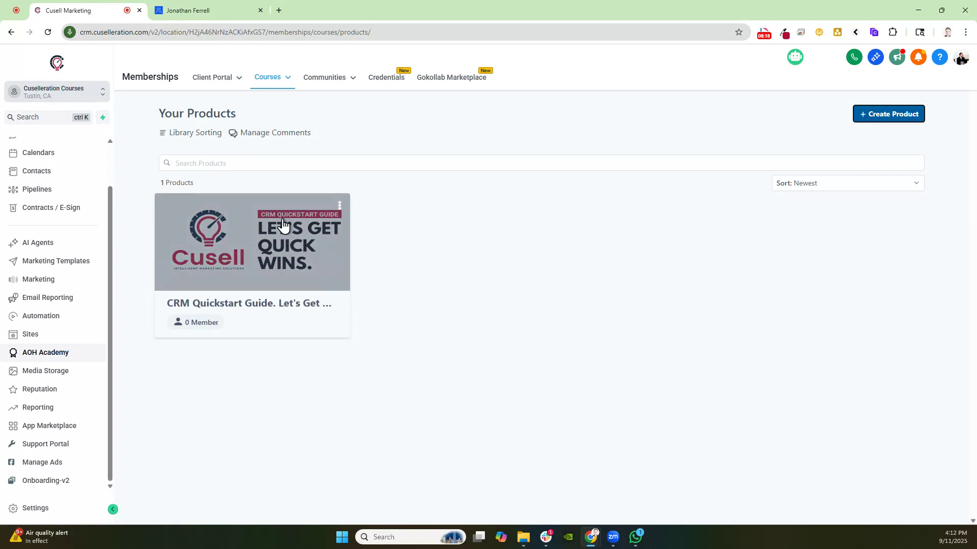
click(892, 120)
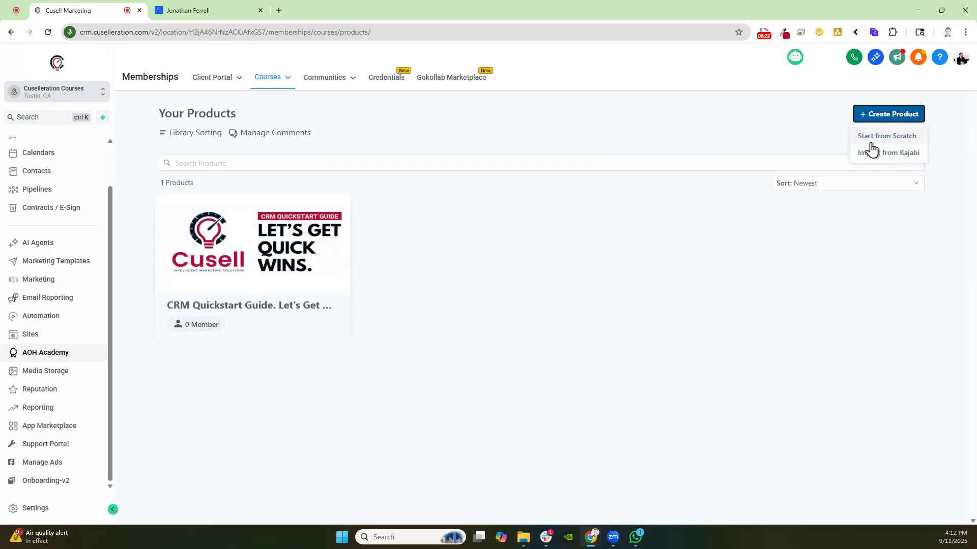
click(871, 140)
drag(283, 322, 374, 311)
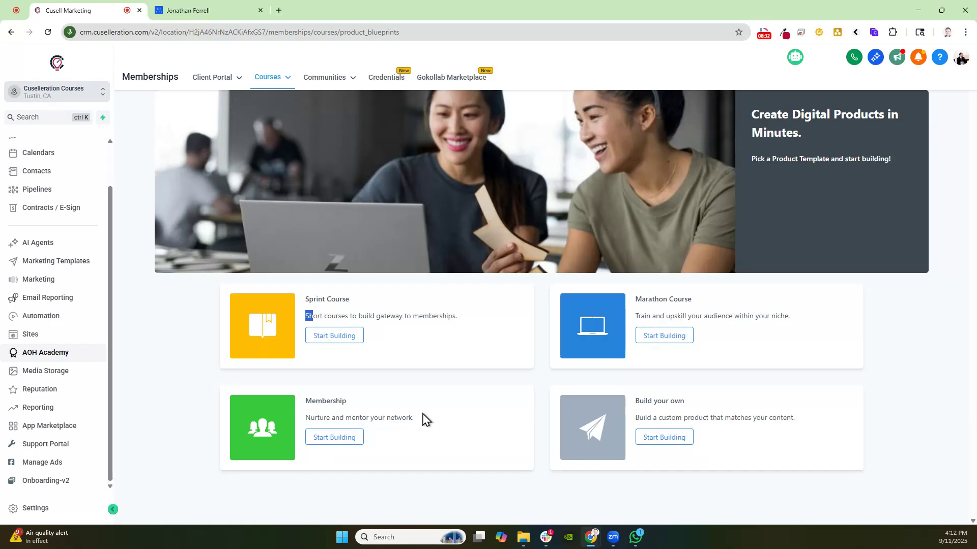
click(265, 120)
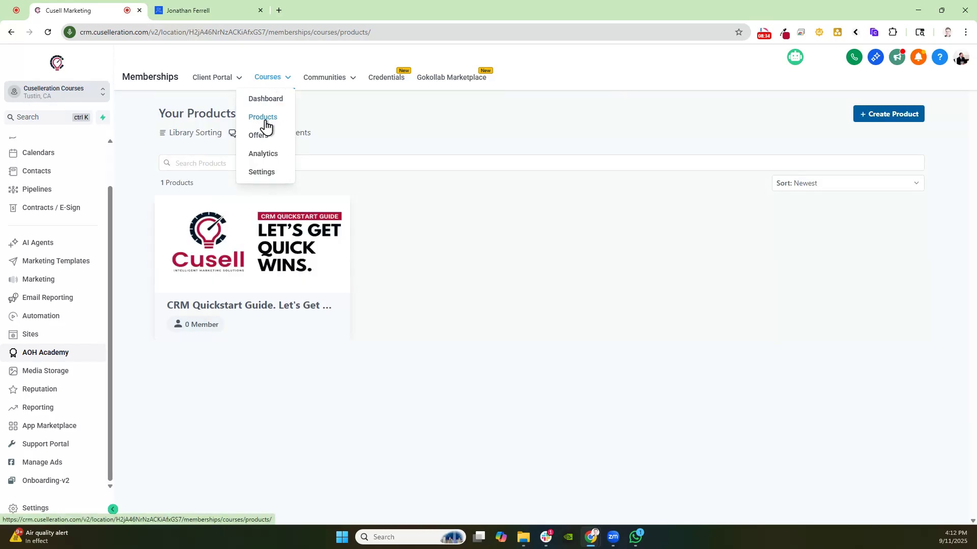
Open the CRM Quickstart Guide product and review its details: title, description, thumbnail, instructor customization, logo, favicon and advanced code
click(339, 206)
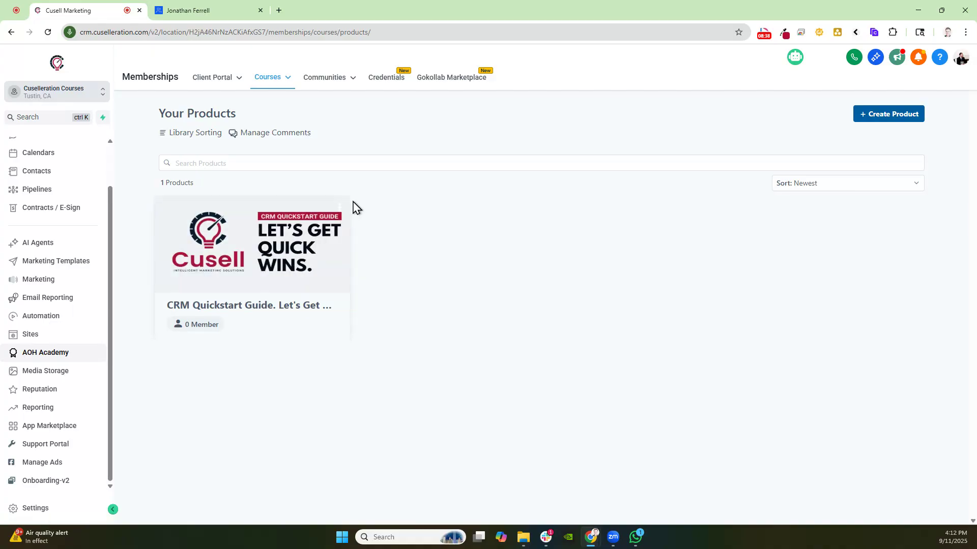
click(339, 206)
click(326, 245)
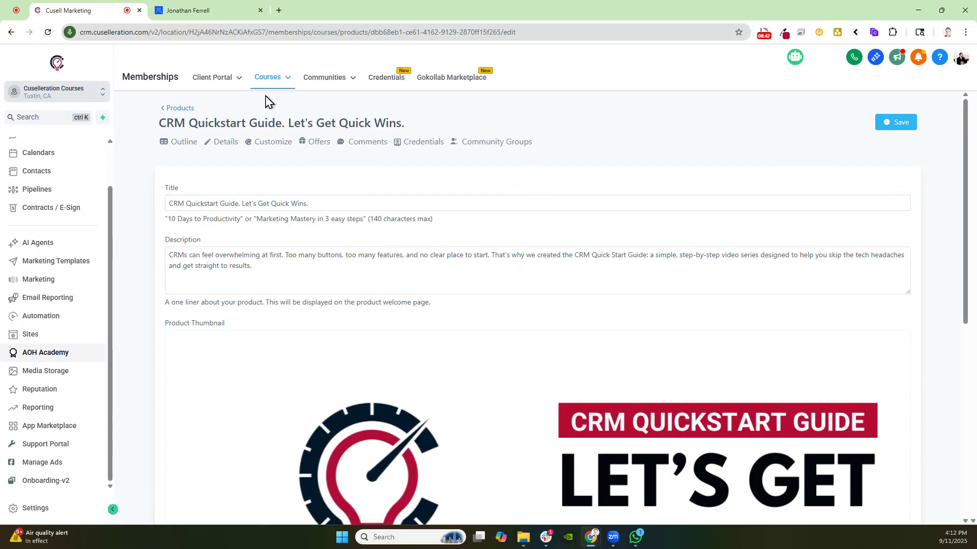
scroll(229, 277, down, 5)
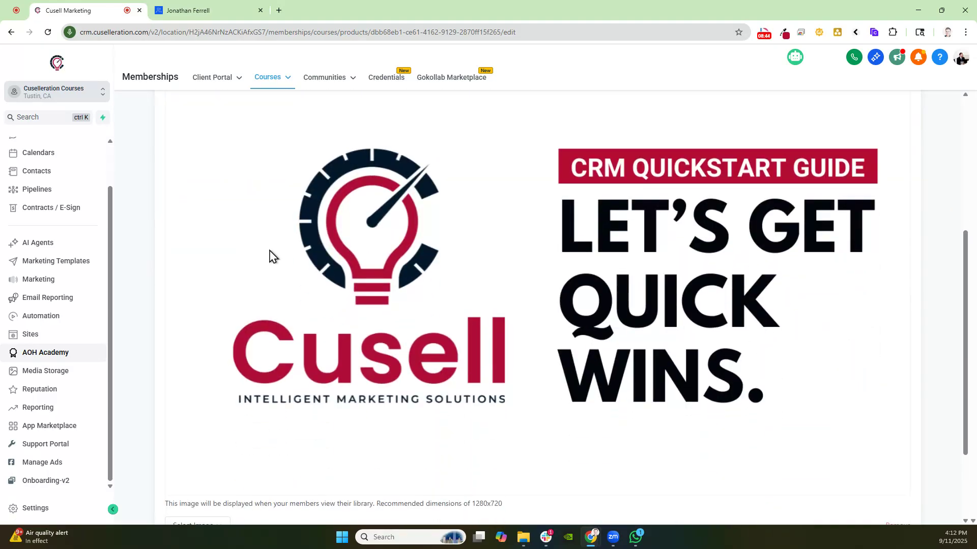
scroll(604, 388, up, 5)
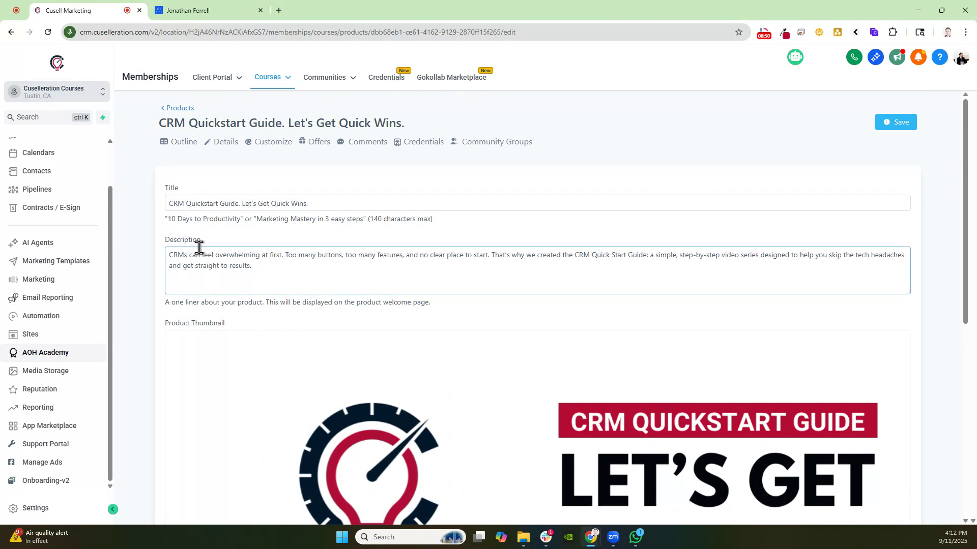
scroll(366, 288, down, 2)
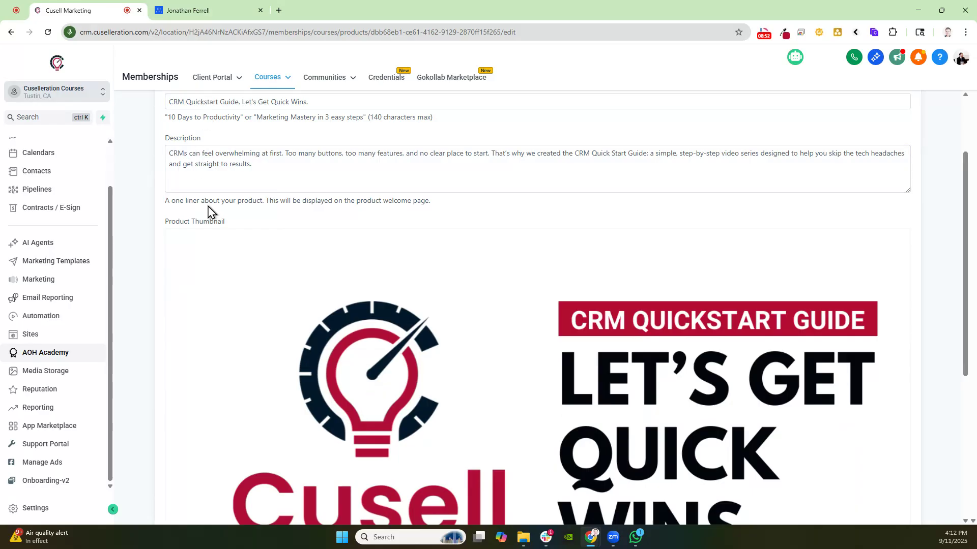
scroll(255, 204, down, 4)
scroll(245, 373, down, 1)
click(213, 439)
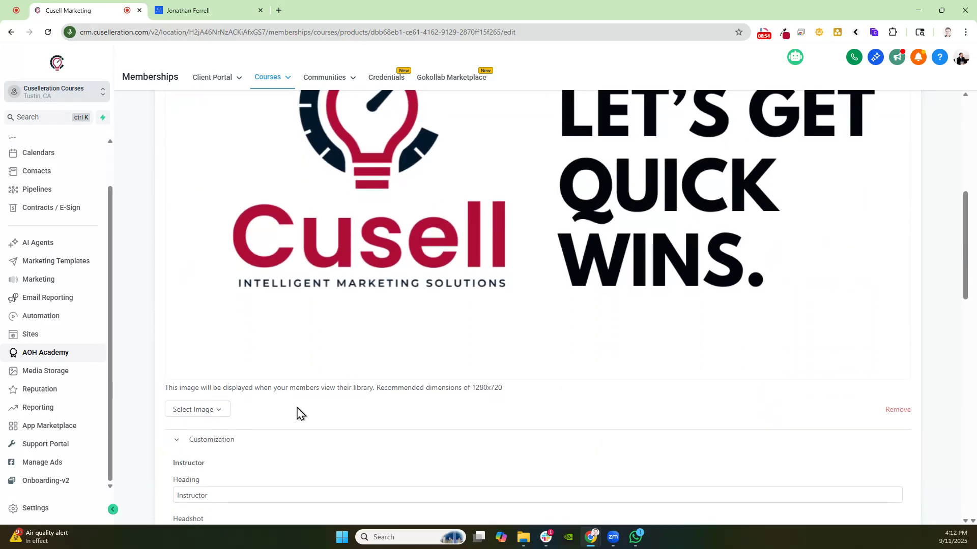
scroll(243, 417, down, 3)
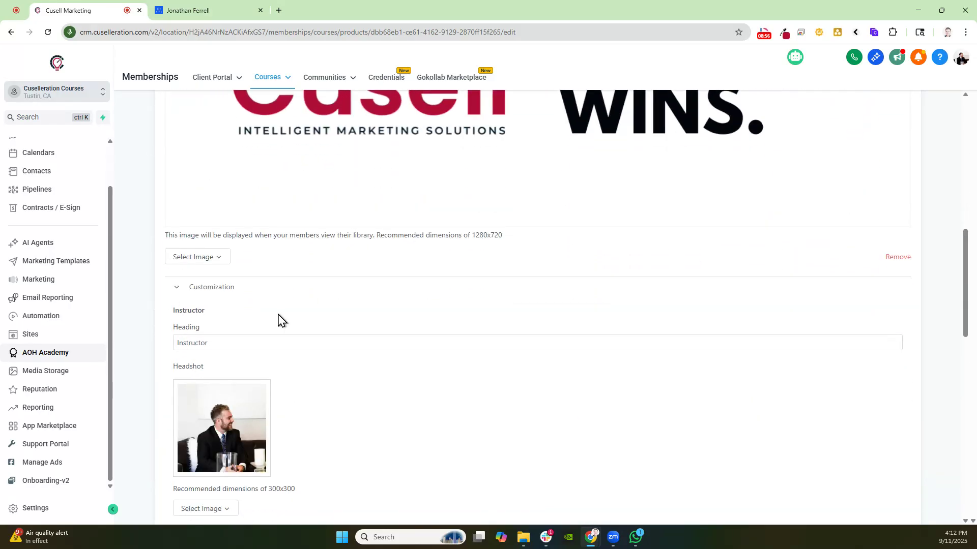
scroll(197, 382, down, 6)
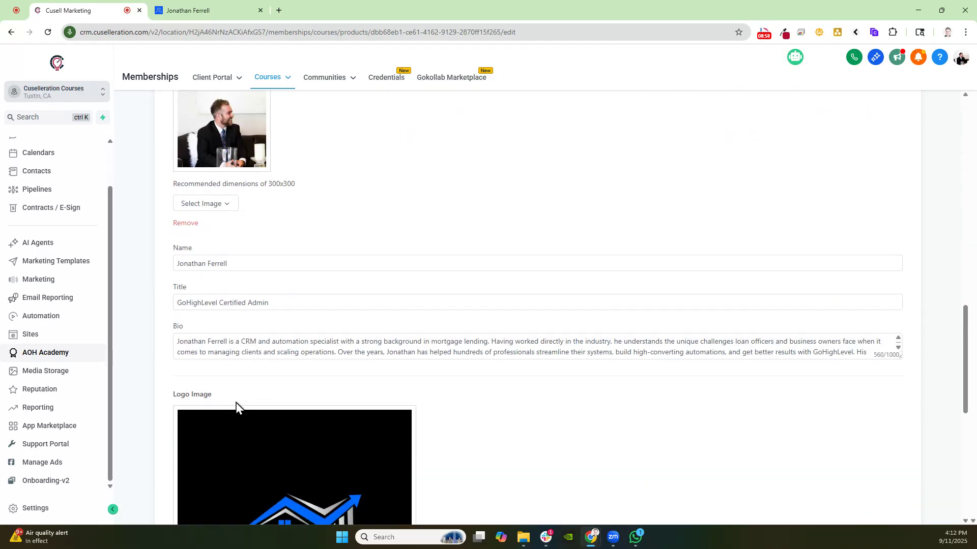
scroll(235, 405, down, 6)
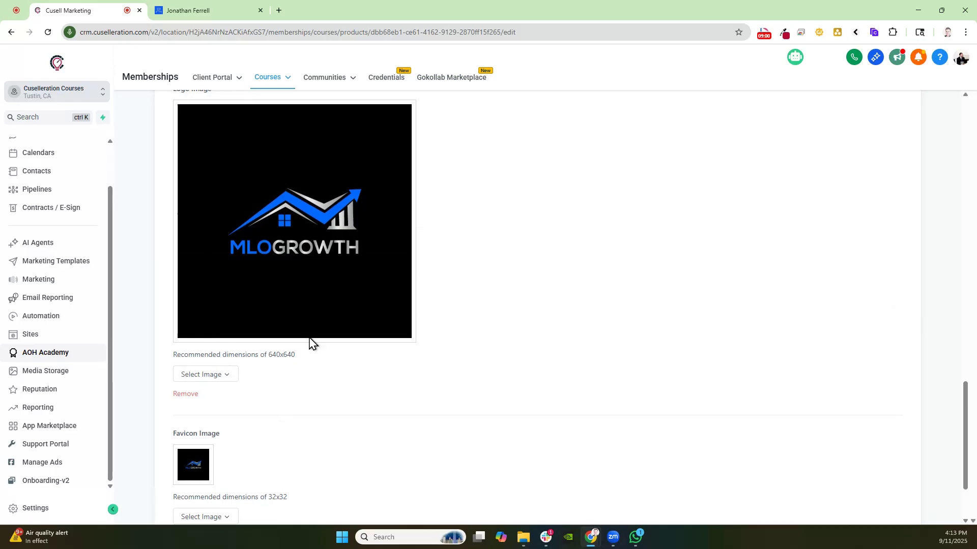
scroll(264, 321, down, 2)
click(240, 469)
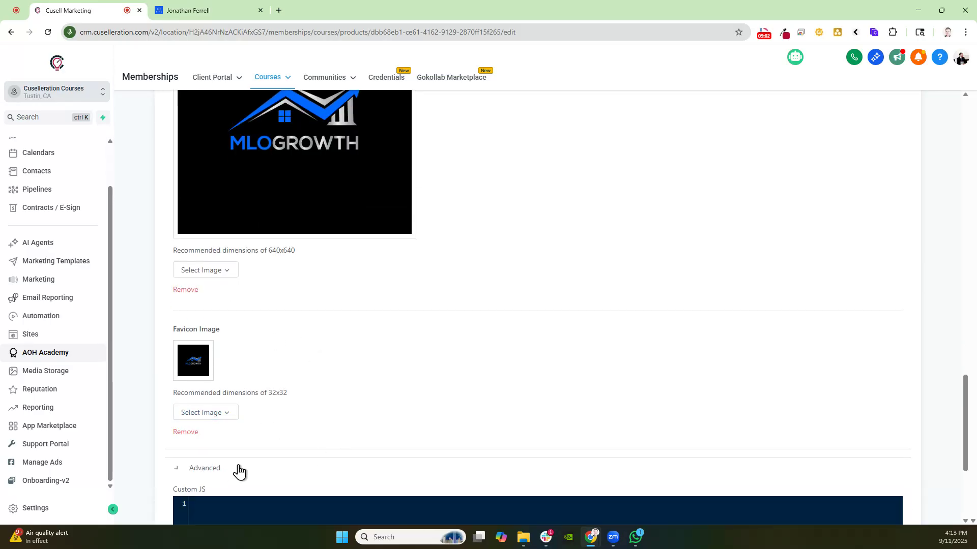
scroll(273, 403, down, 4)
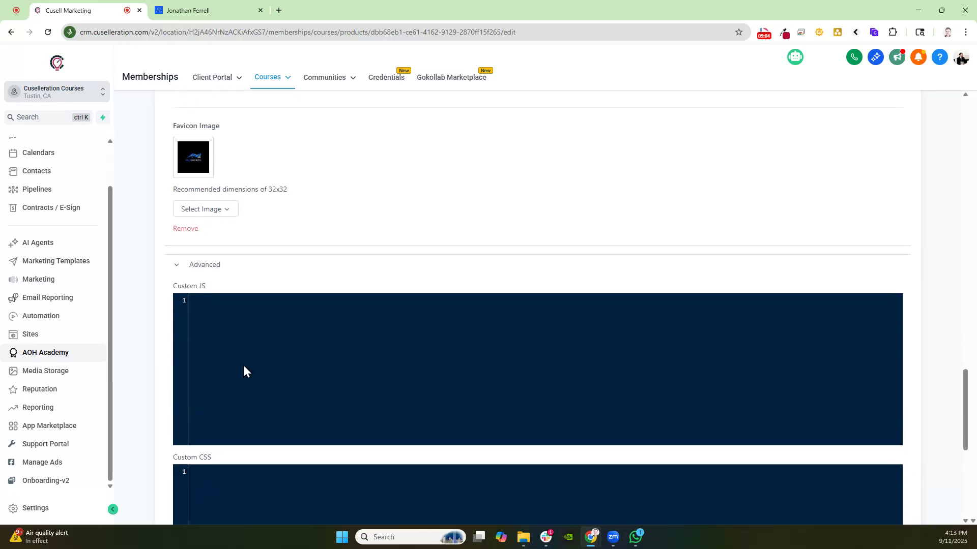
scroll(509, 361, down, 1)
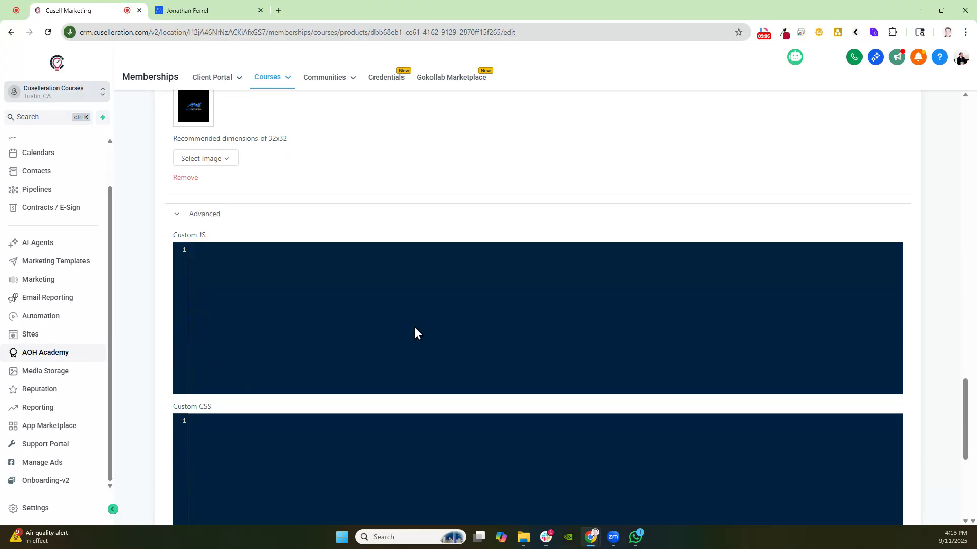
scroll(496, 304, up, 15)
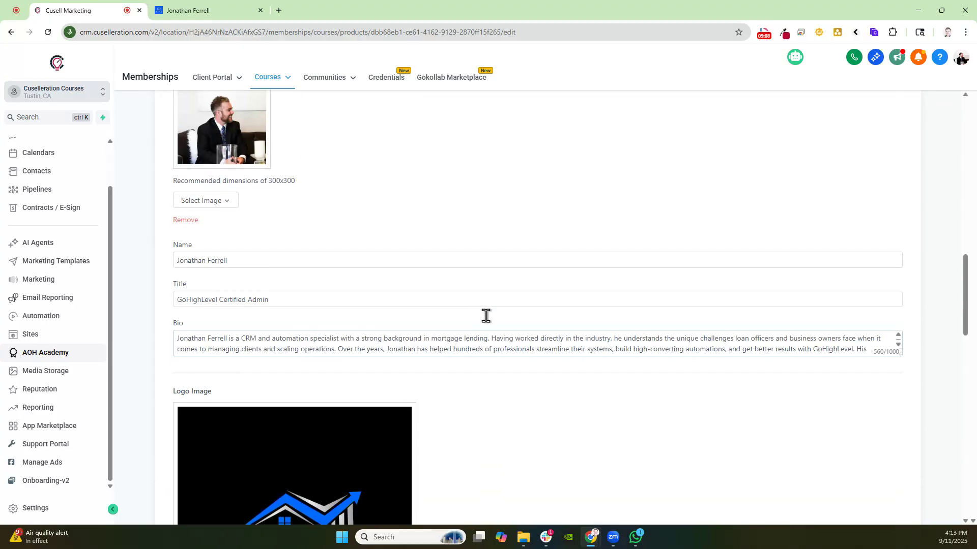
scroll(297, 292, up, 10)
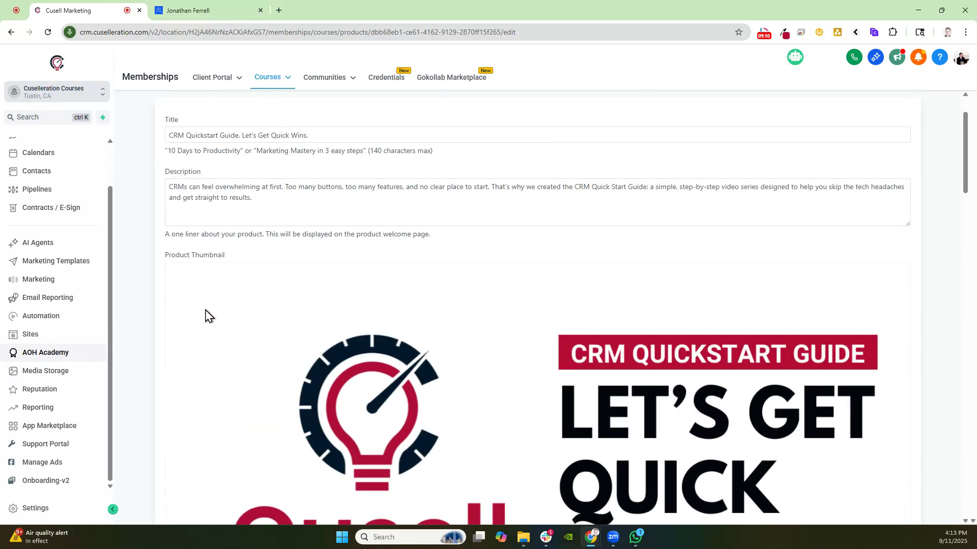
click(336, 272)
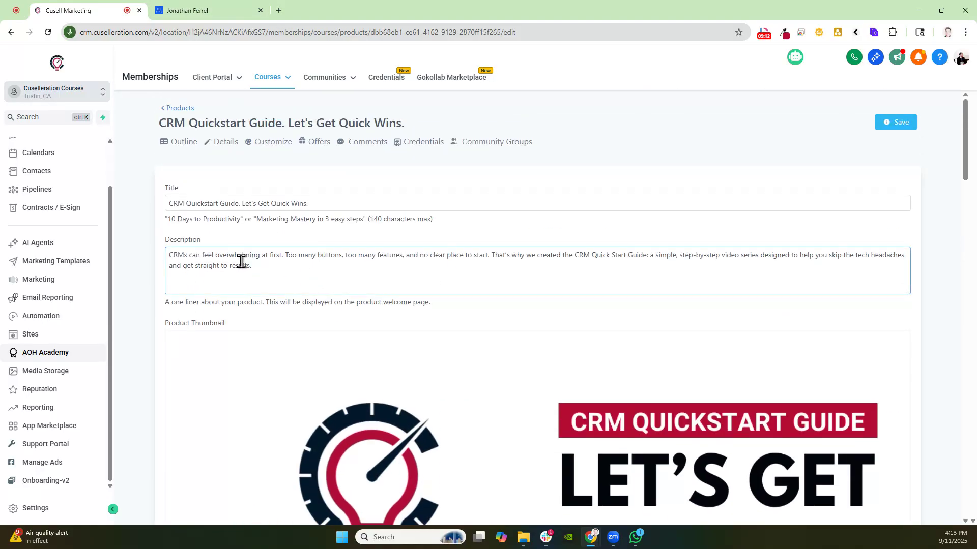
Open the product's outline and explore the options for adding categories, lessons and assessments, closing the Add Assessment dialog unused
click(178, 146)
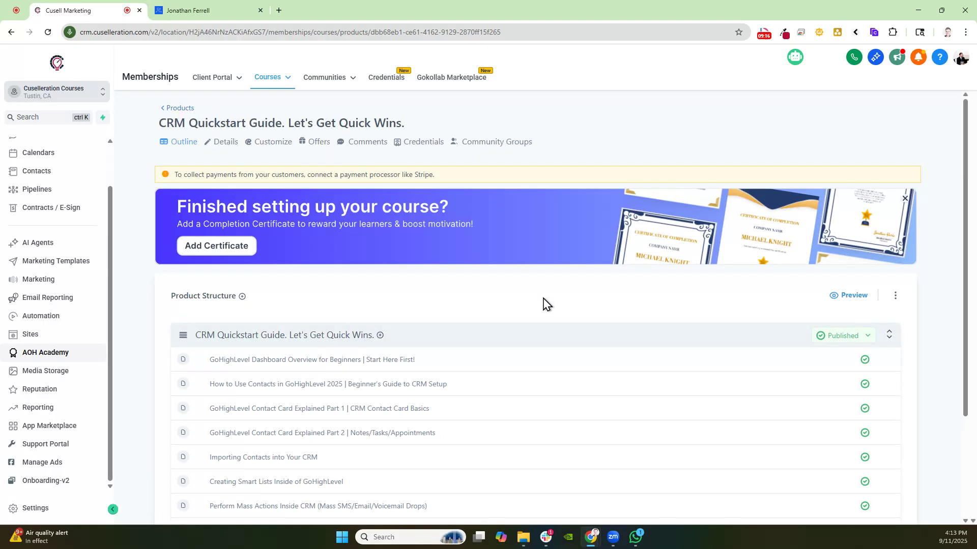
scroll(374, 364, down, 3)
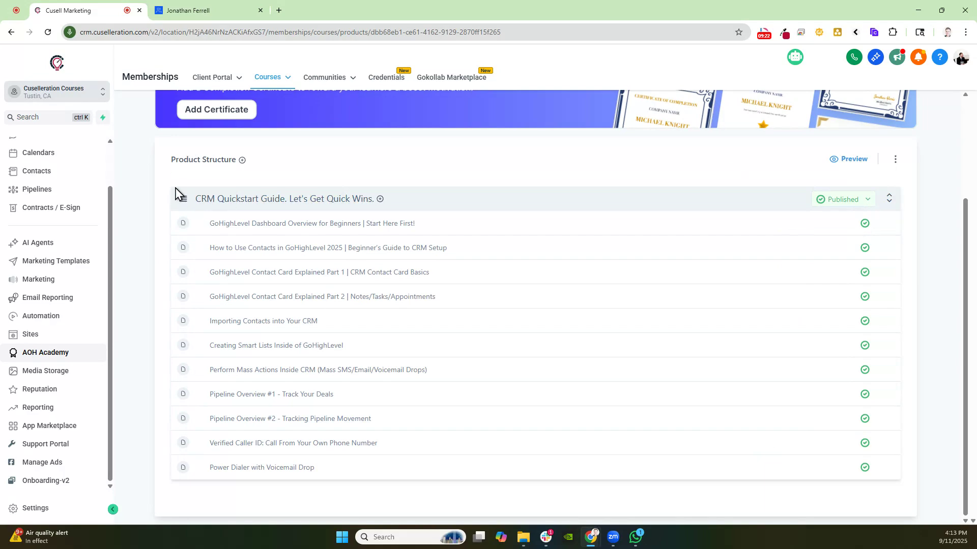
scroll(587, 227, up, 2)
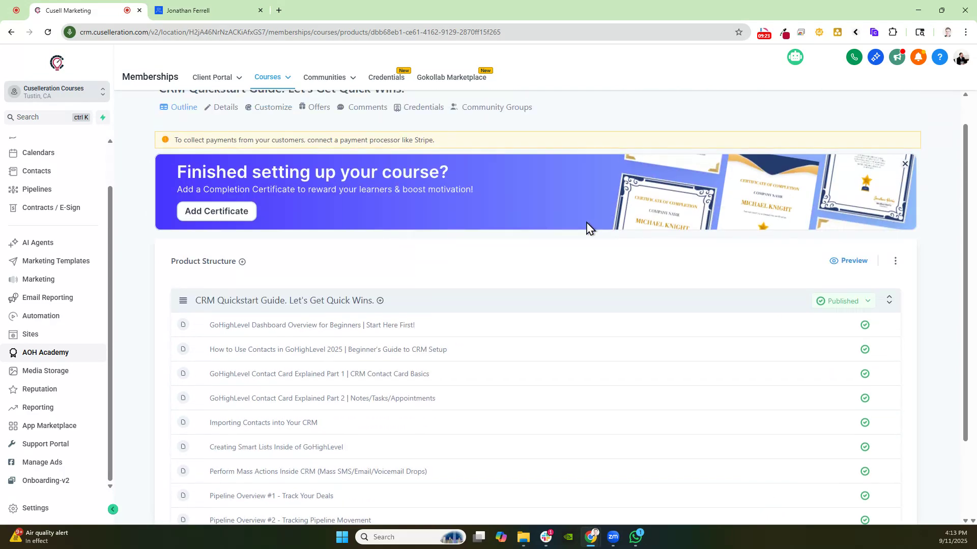
click(242, 262)
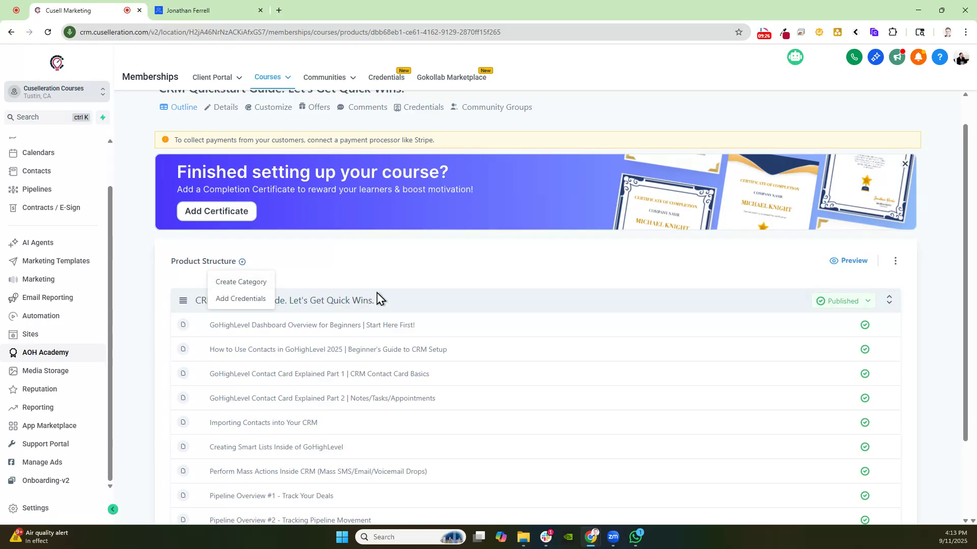
click(388, 280)
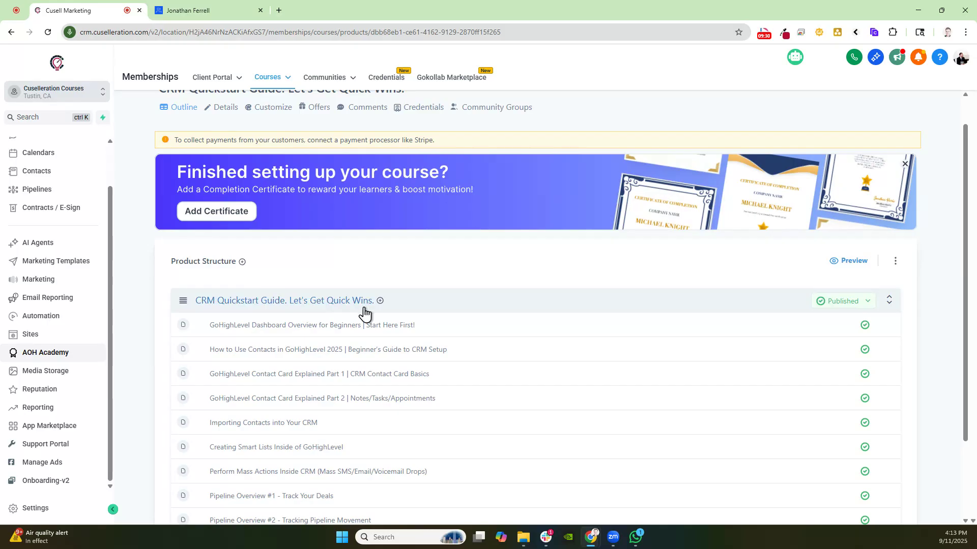
click(380, 301)
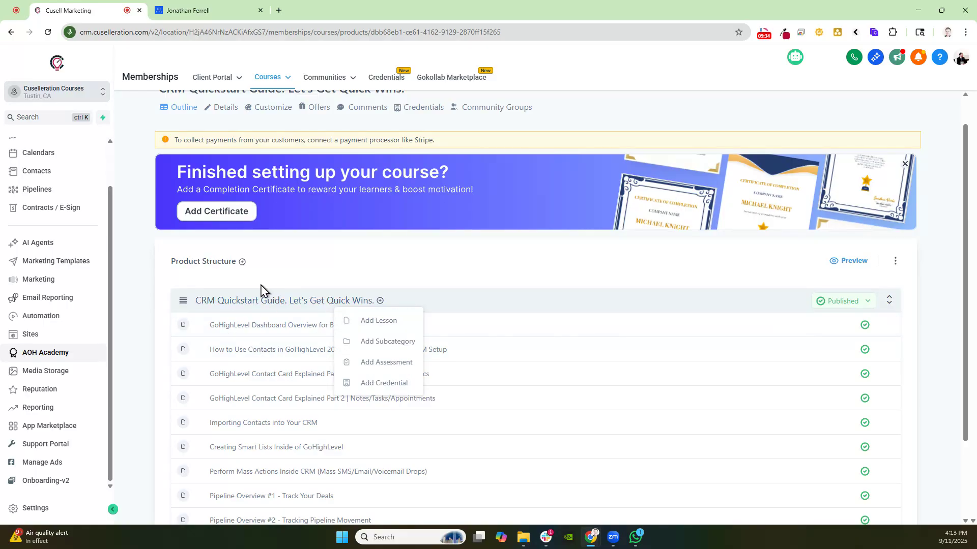
click(198, 250)
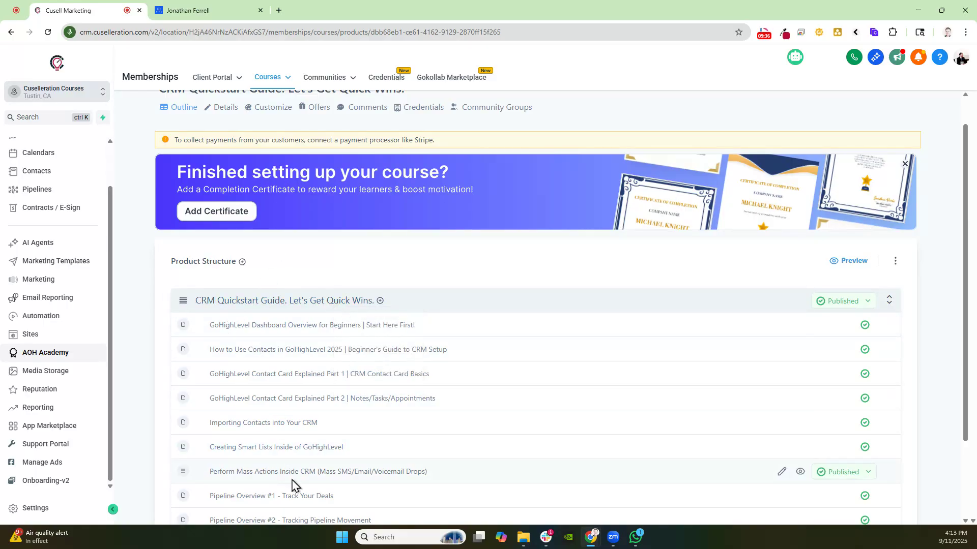
scroll(336, 327, down, 1)
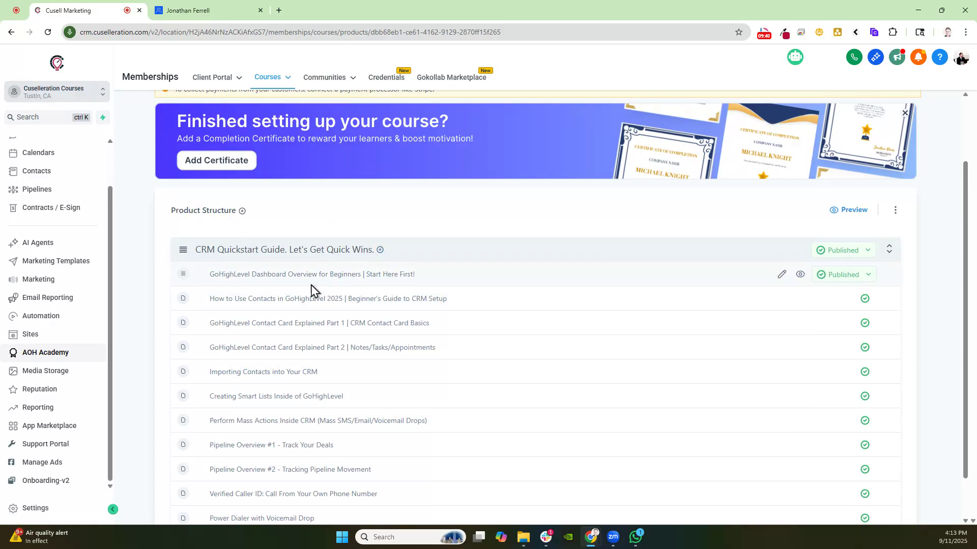
click(380, 250)
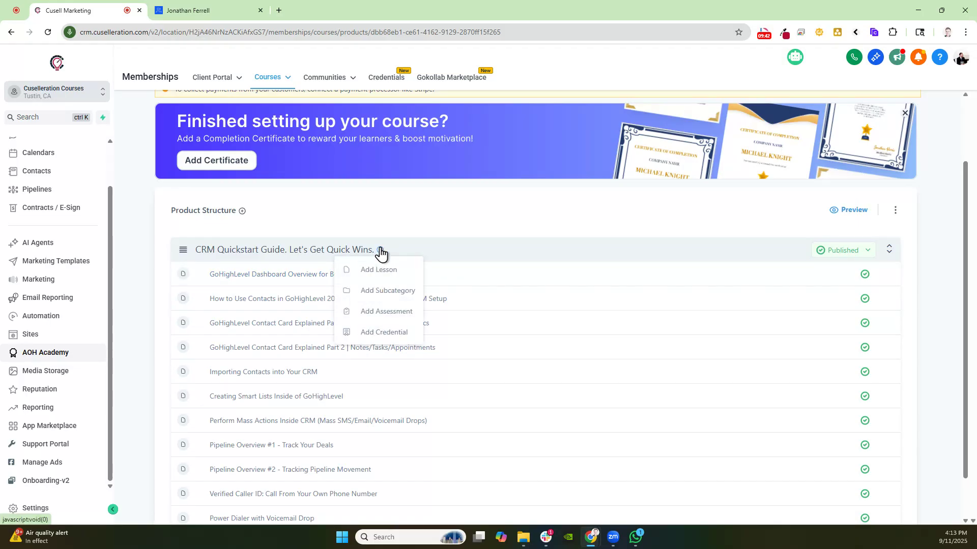
click(400, 314)
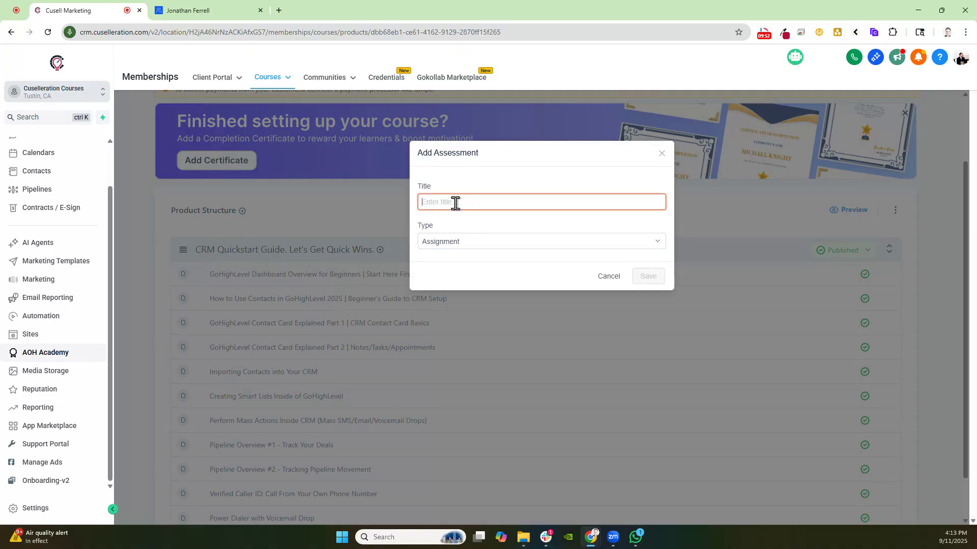
click(219, 308)
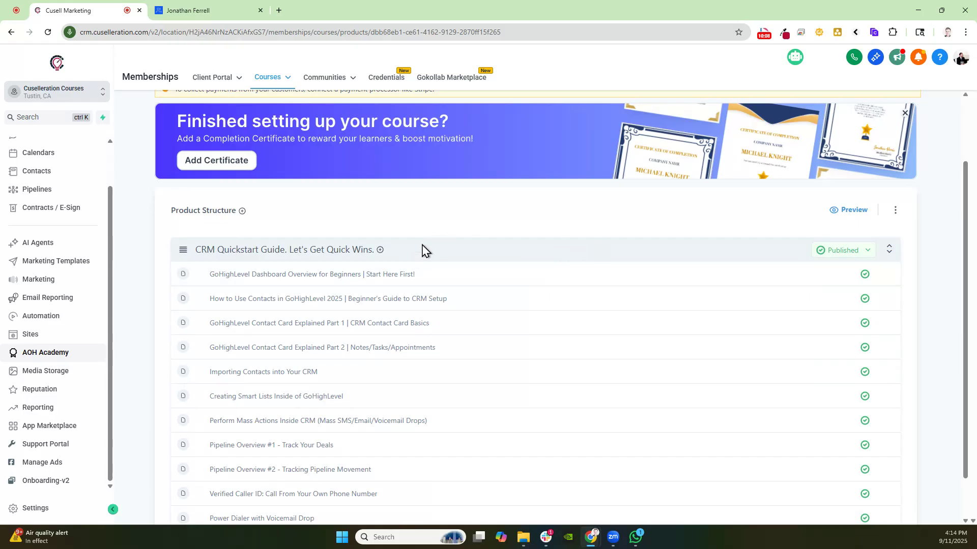
Lock the 'How to Use Contacts in GoHighLevel 2025' lesson until the 'GoHighLevel Dashboard Overview for Beginners' post is completed, with no category
scroll(419, 239, up, 1)
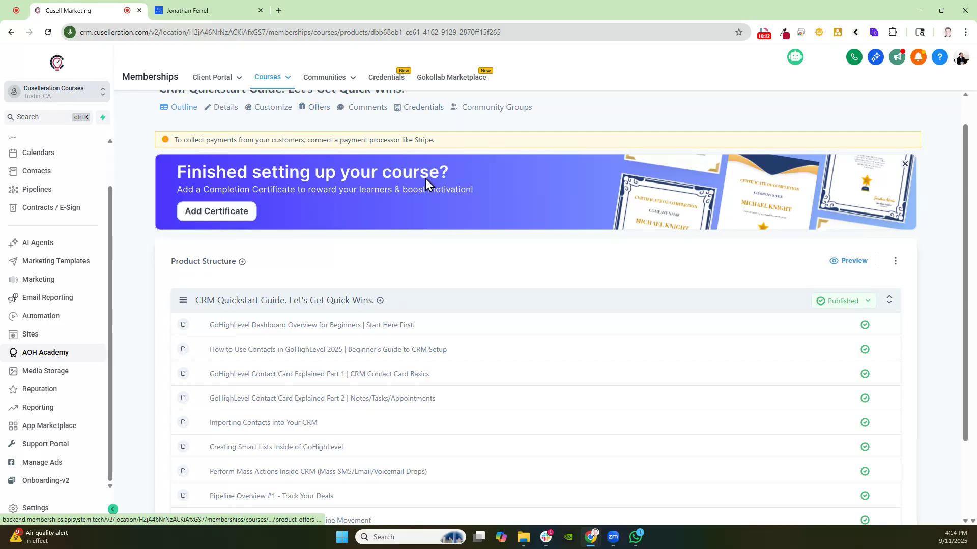
scroll(373, 233, down, 1)
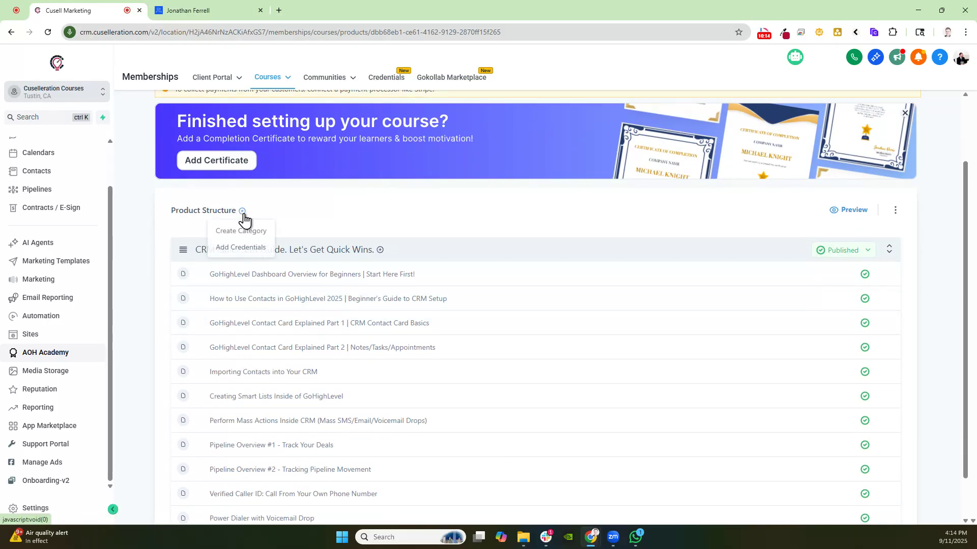
mouse_move(380, 251)
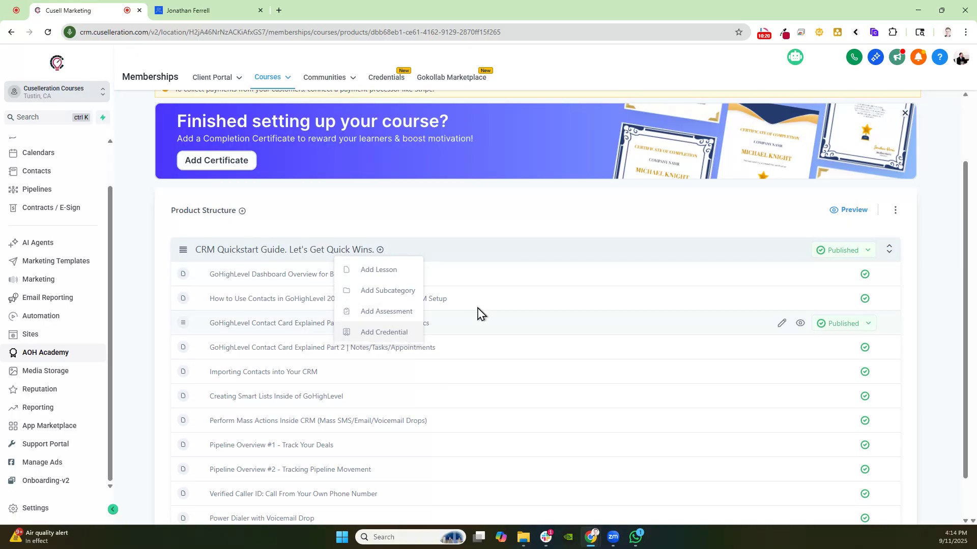
scroll(465, 234, up, 2)
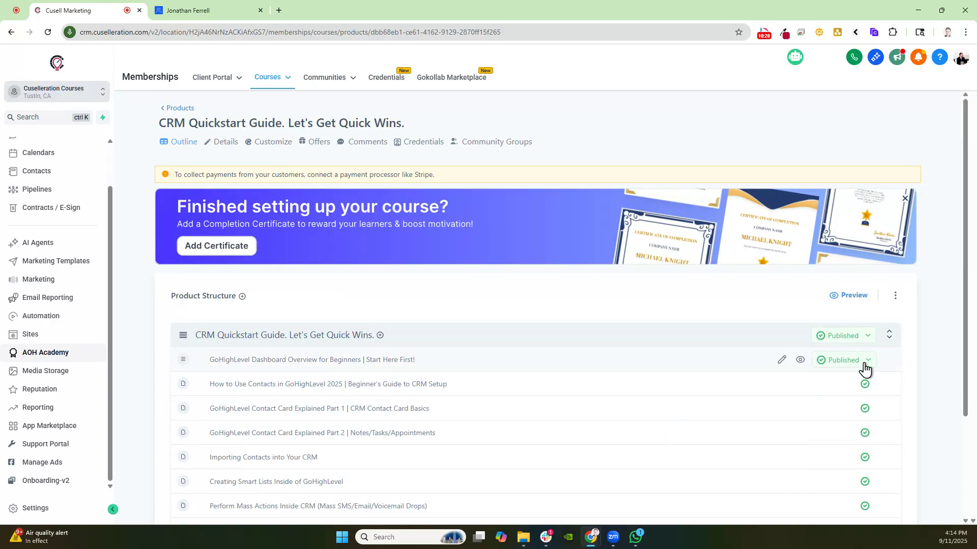
scroll(853, 366, down, 1)
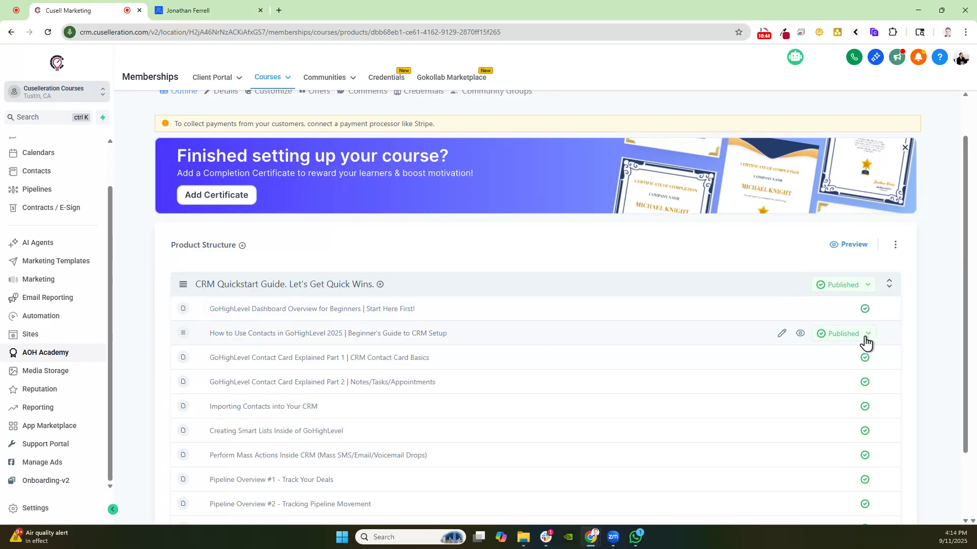
click(866, 341)
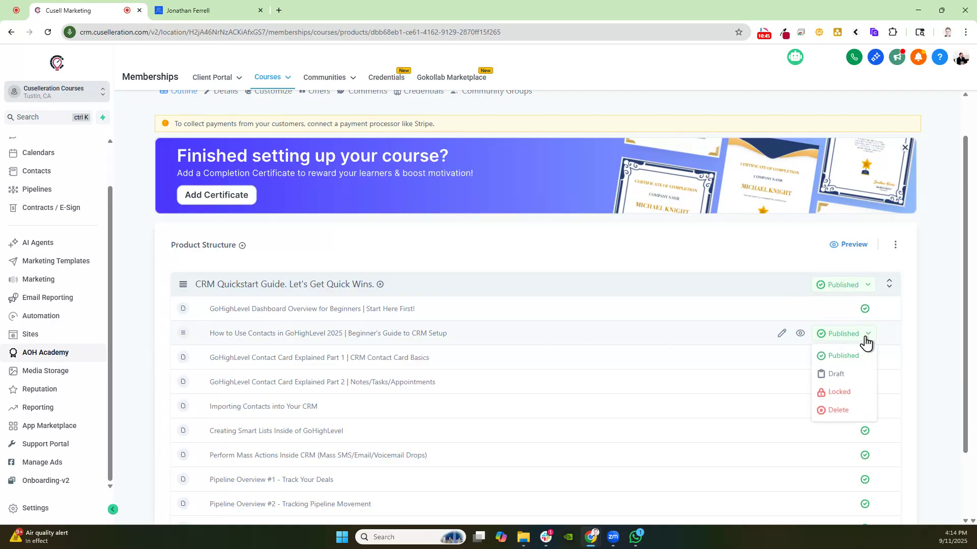
click(836, 393)
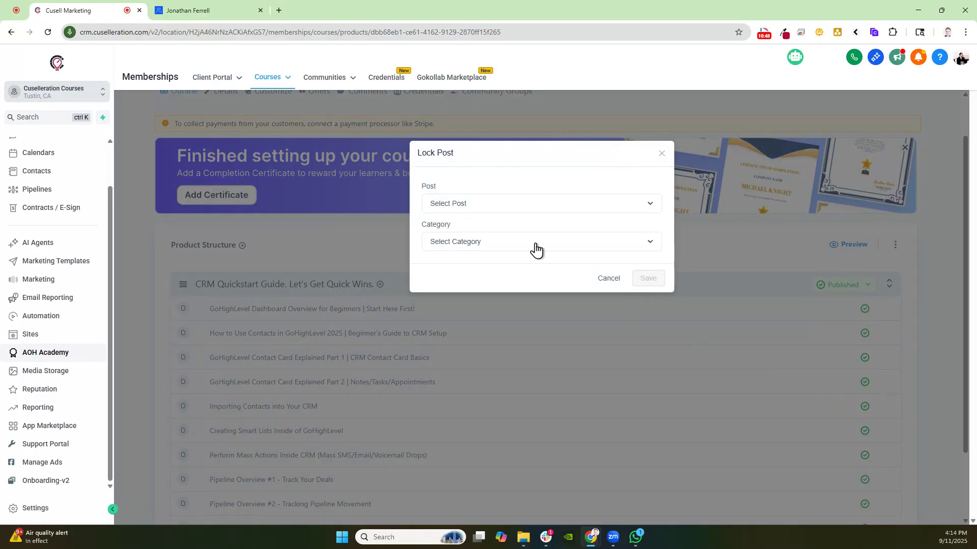
click(488, 206)
click(457, 279)
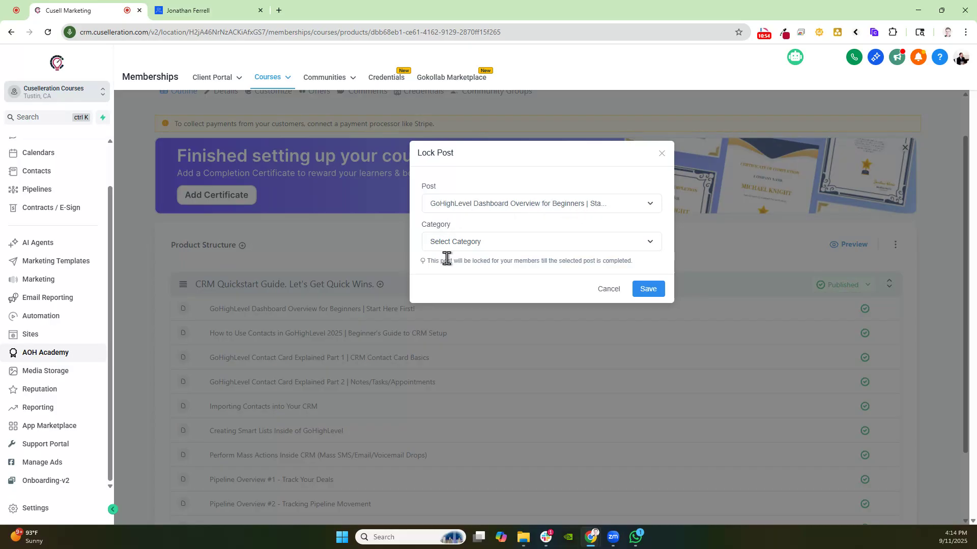
click(476, 249)
click(466, 308)
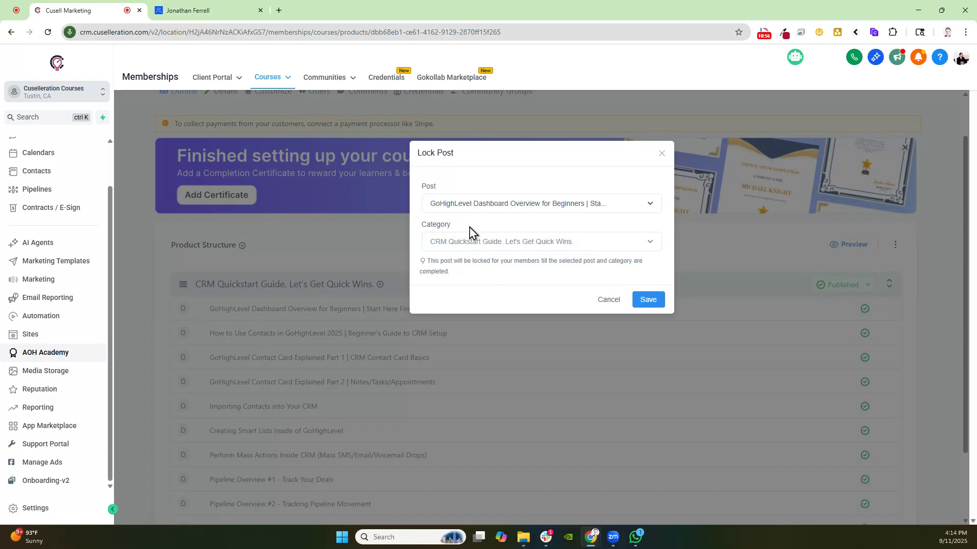
click(487, 240)
click(453, 291)
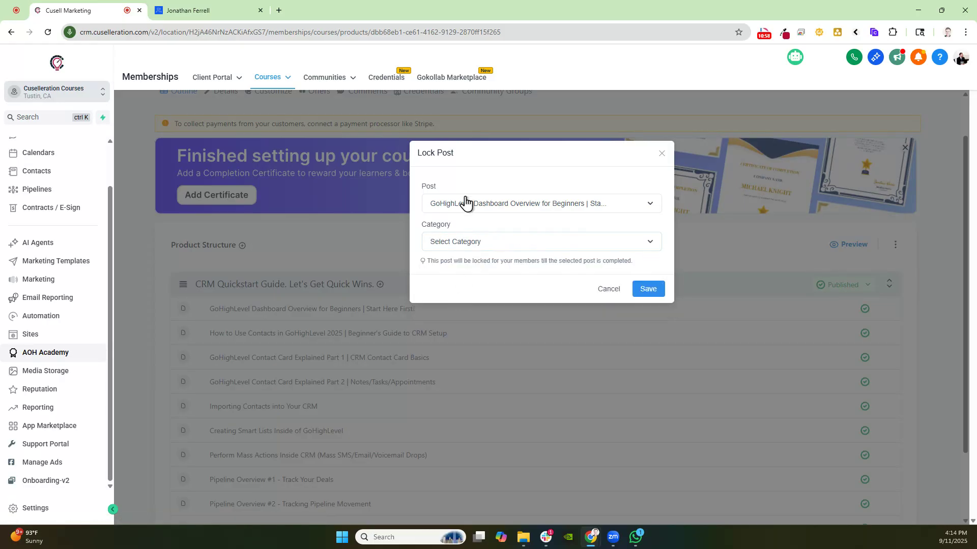
click(648, 289)
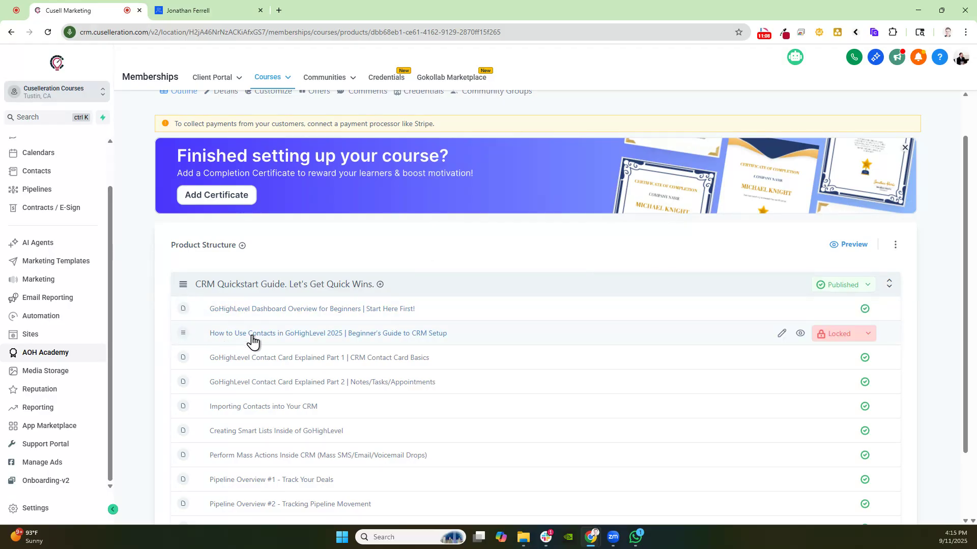
Set the 'How to Use Contacts in GoHighLevel 2025' lesson back to Published
click(859, 336)
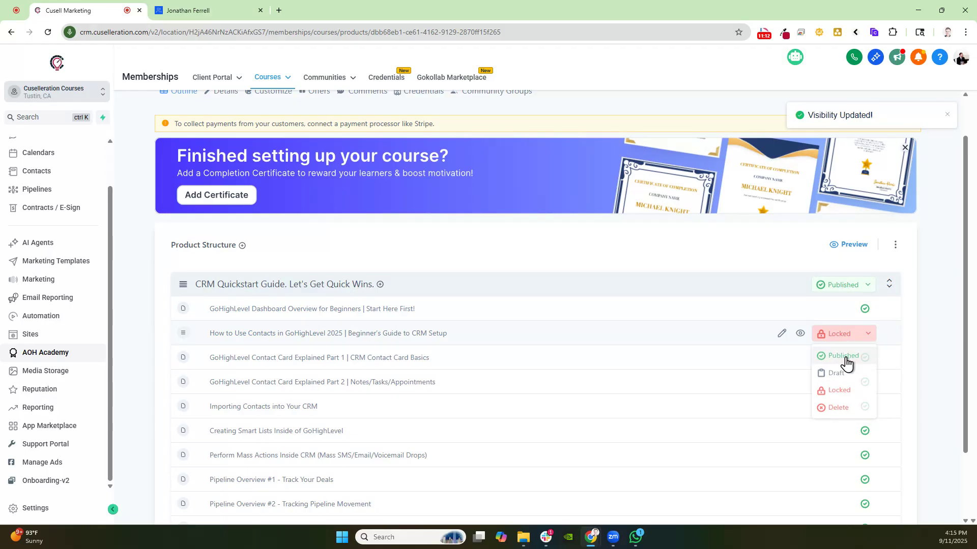
click(845, 357)
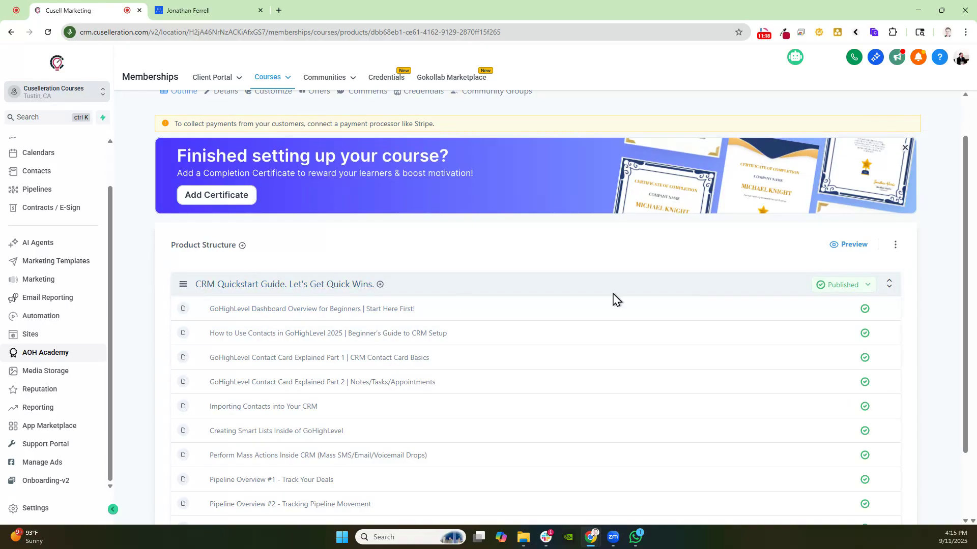
Try a drip schedule on the CRM Quickstart Guide category with the specific date 2025-09-25, cancelling the dialog unsaved
click(850, 285)
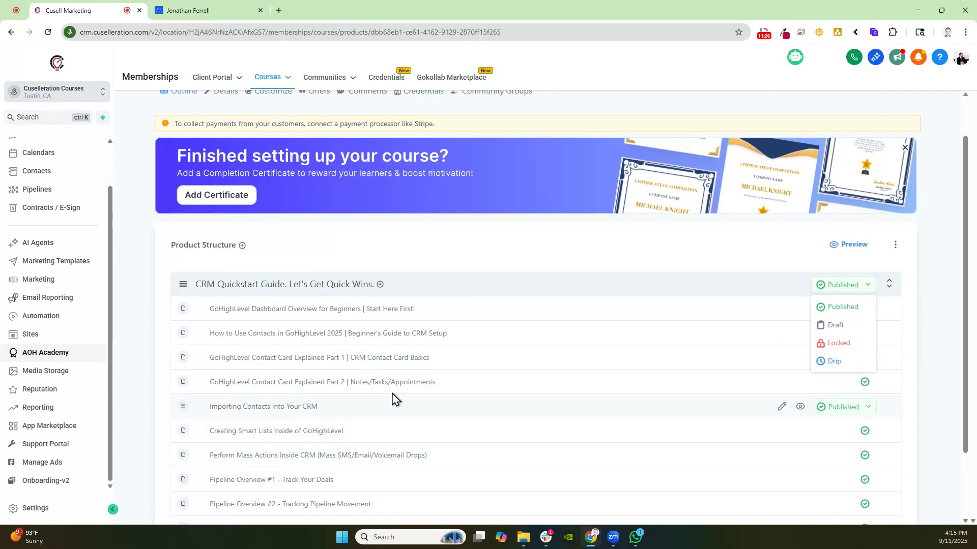
click(831, 362)
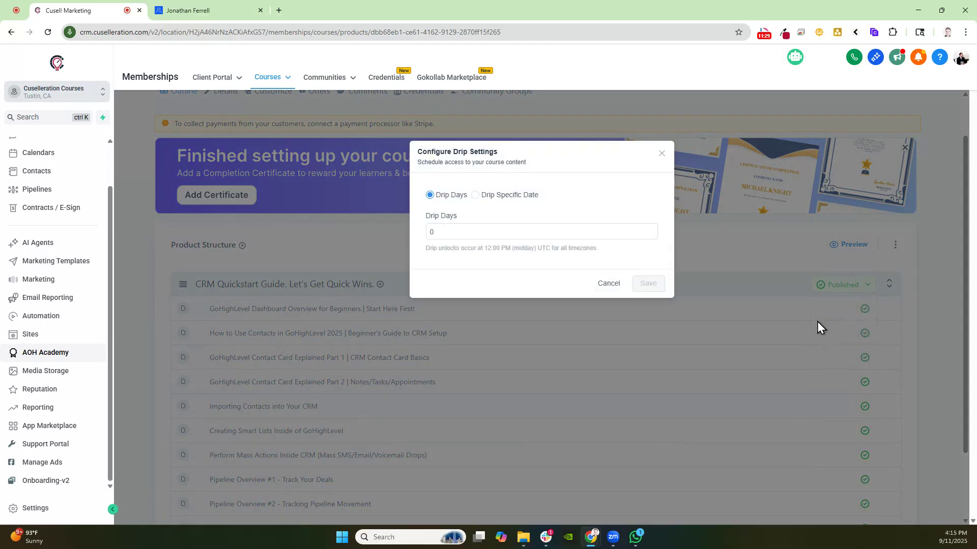
double_click(478, 234)
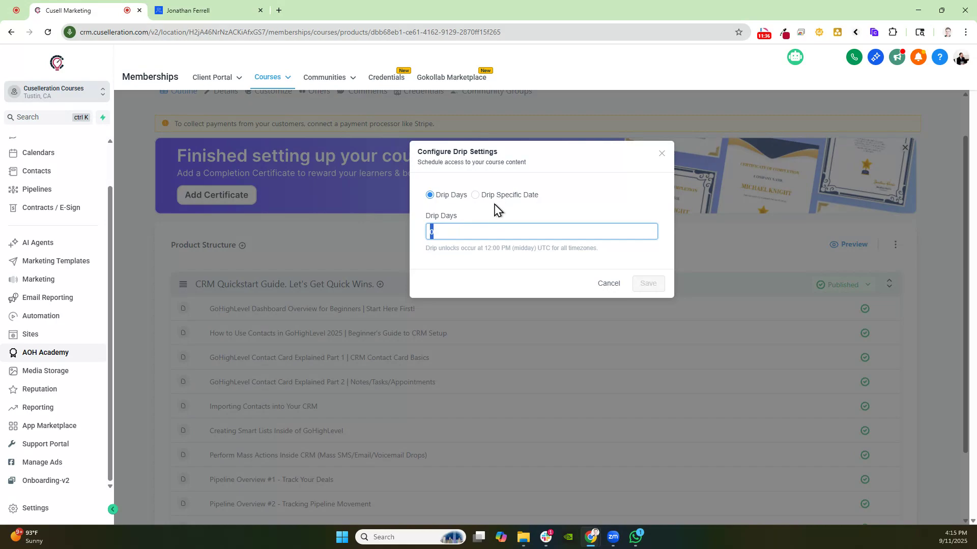
click(524, 199)
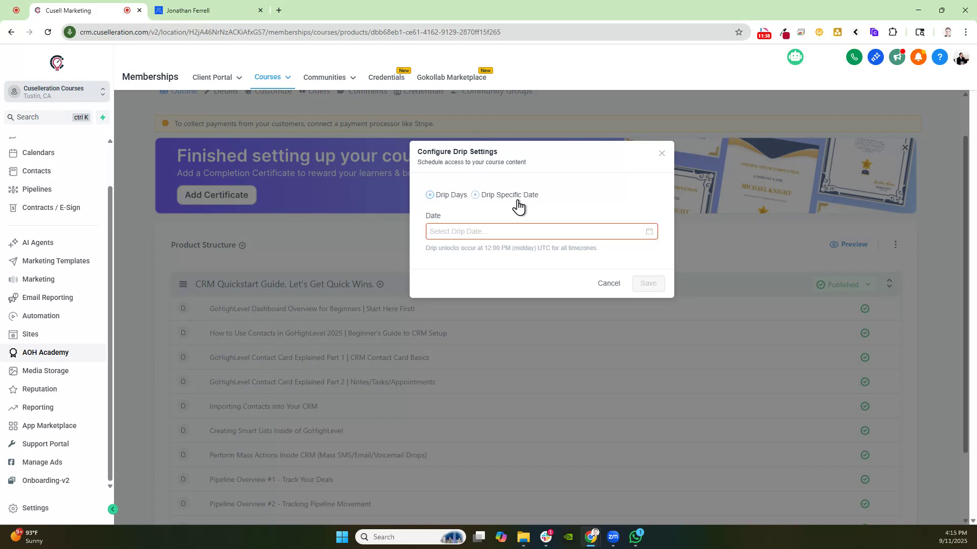
click(479, 233)
click(519, 359)
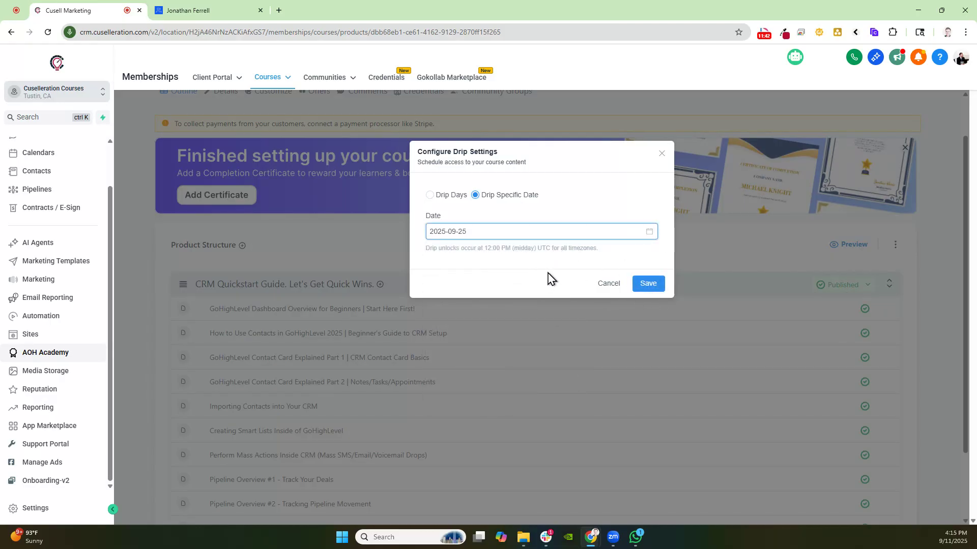
click(603, 286)
Open the CRM Quickstart Guide category's details page and review its visibility, contents and parent category options
scroll(763, 285, down, 2)
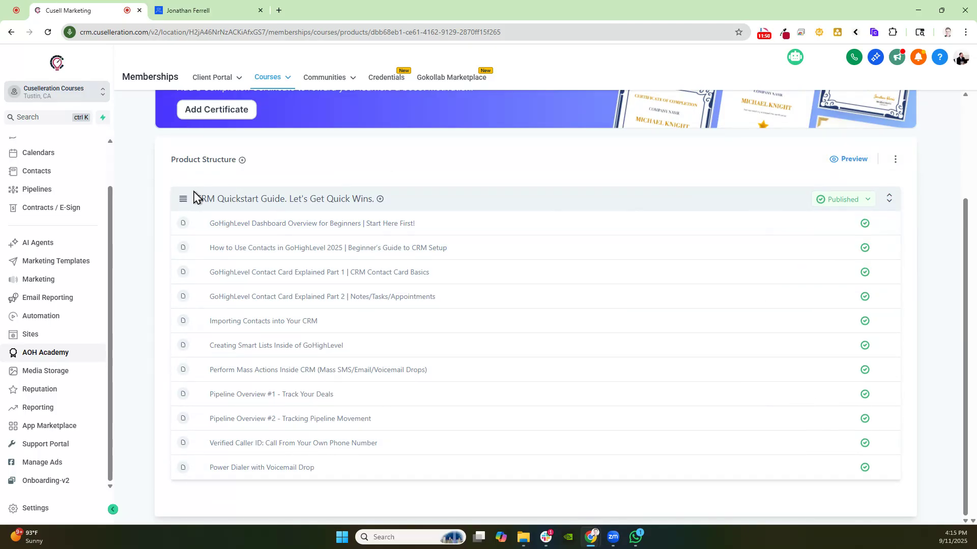
click(218, 201)
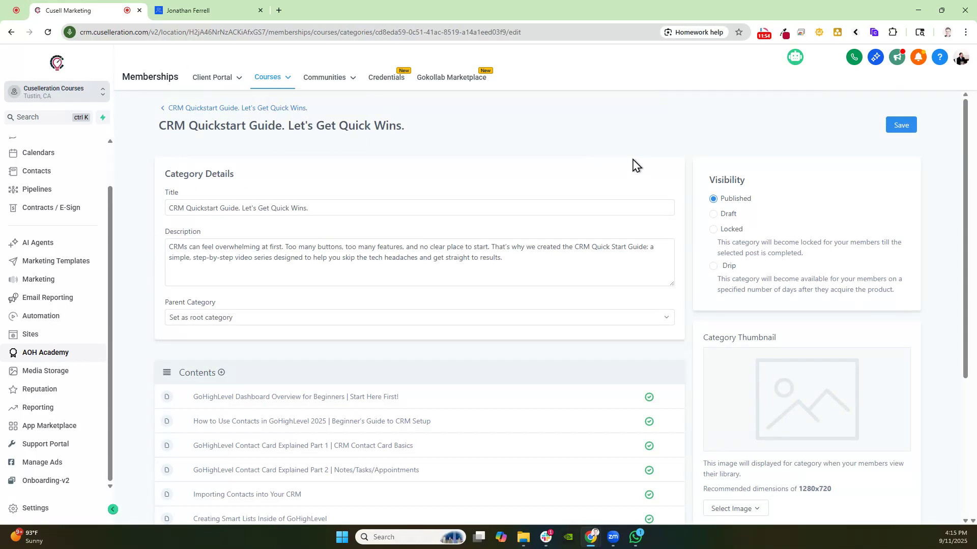
scroll(276, 179, down, 1)
scroll(229, 275, down, 3)
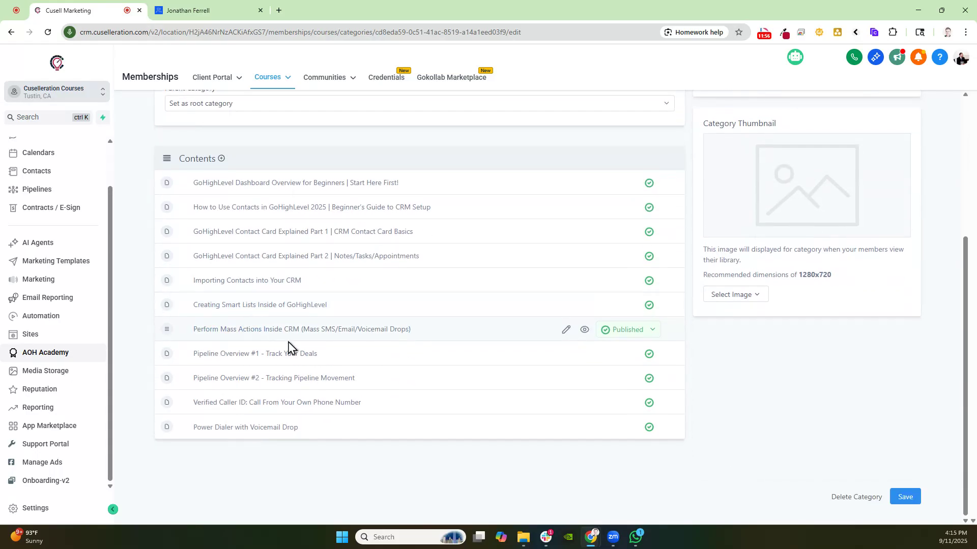
scroll(583, 307, up, 1)
scroll(541, 277, up, 2)
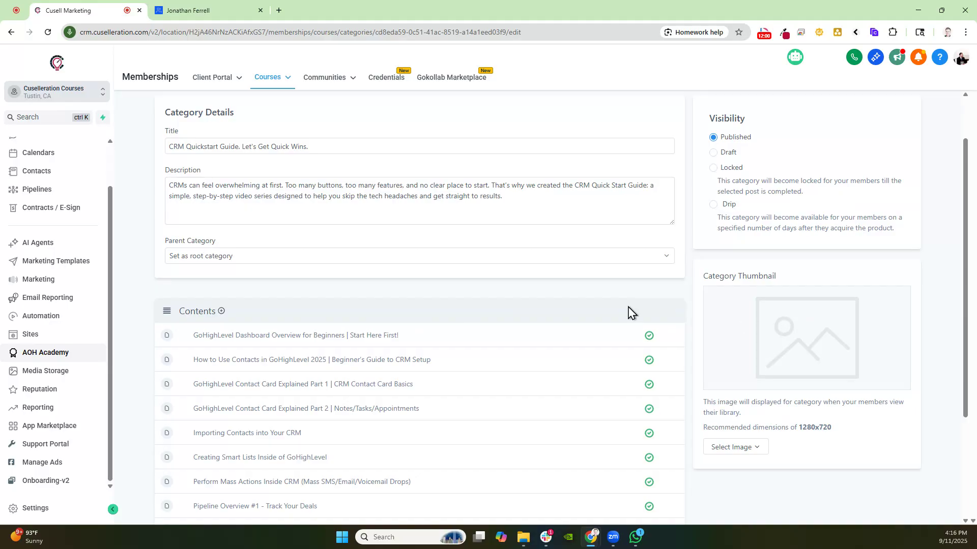
click(245, 257)
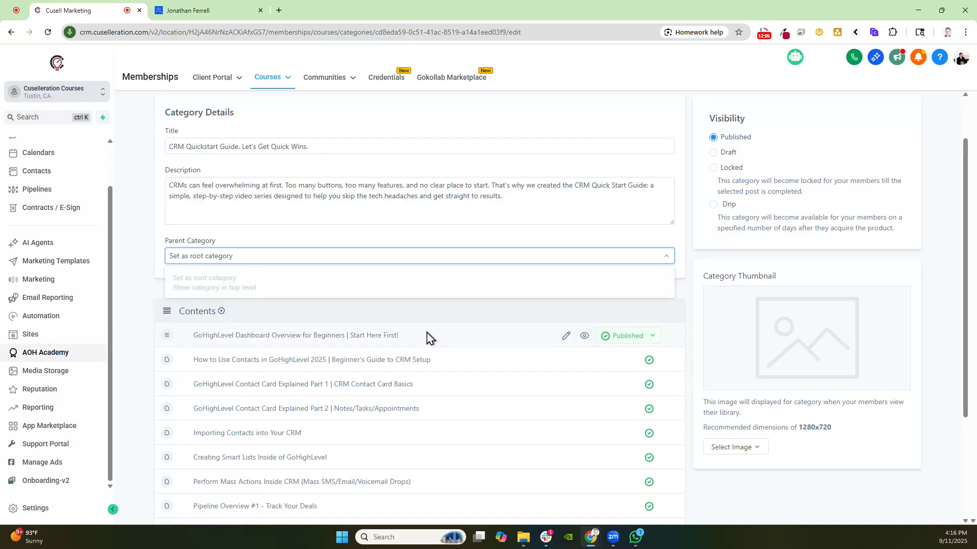
Open the 'GoHighLevel Dashboard Overview for Beginners' lesson editor and delete its video
click(567, 338)
click(567, 339)
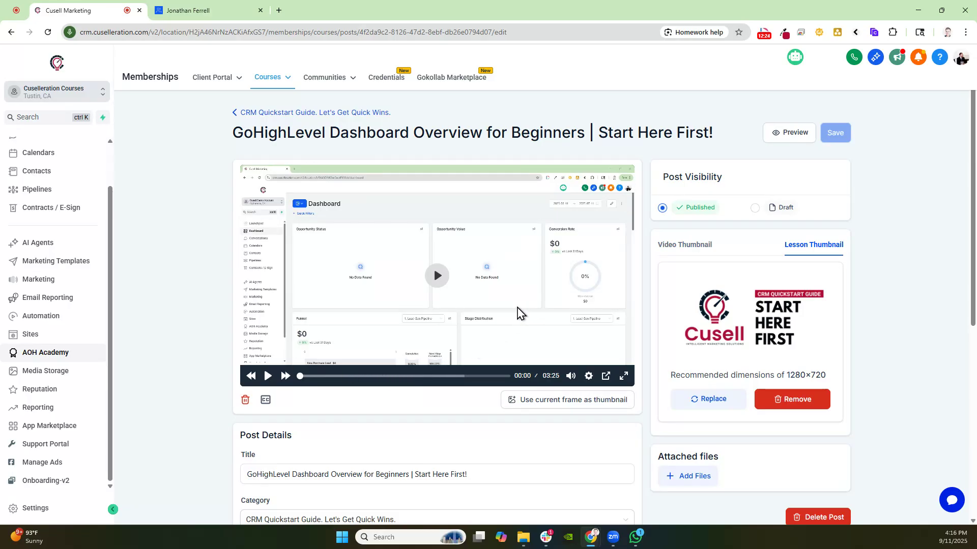
drag(462, 474, 241, 479)
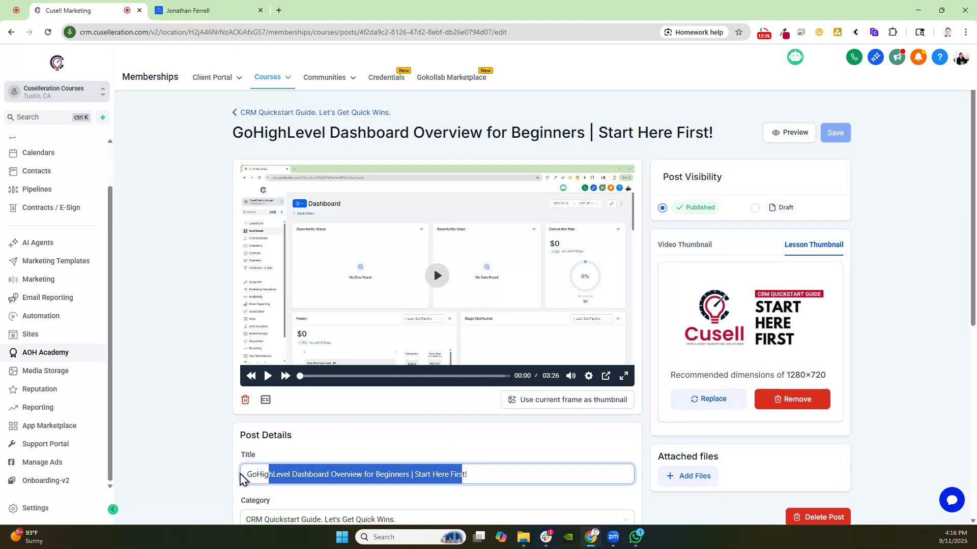
click(395, 445)
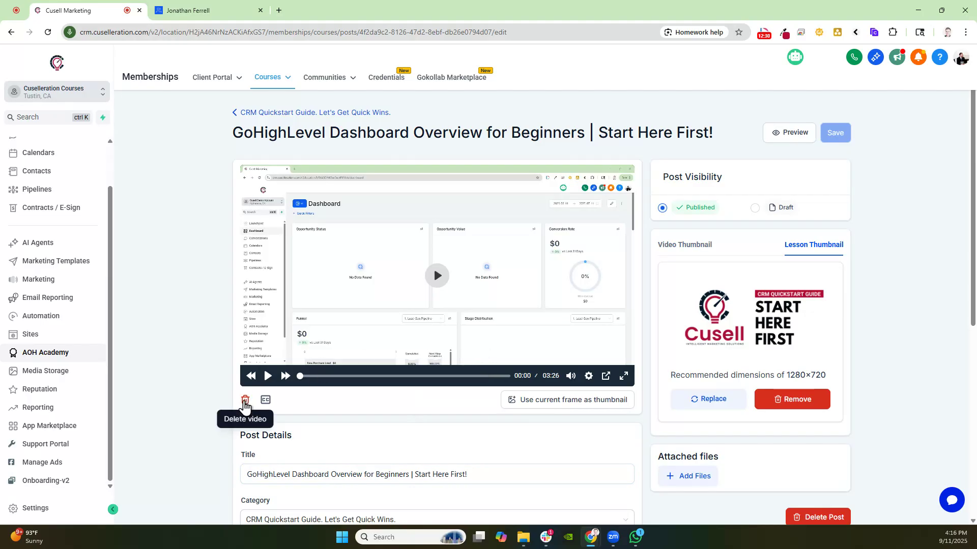
click(246, 400)
click(616, 309)
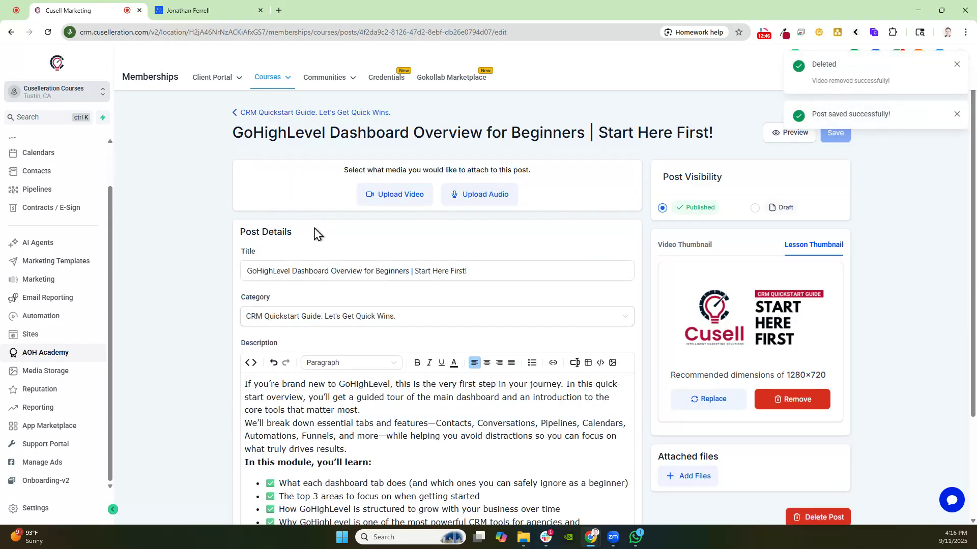
Open the video upload dialog and inspect its link import option, cancelling without importing anything
click(402, 198)
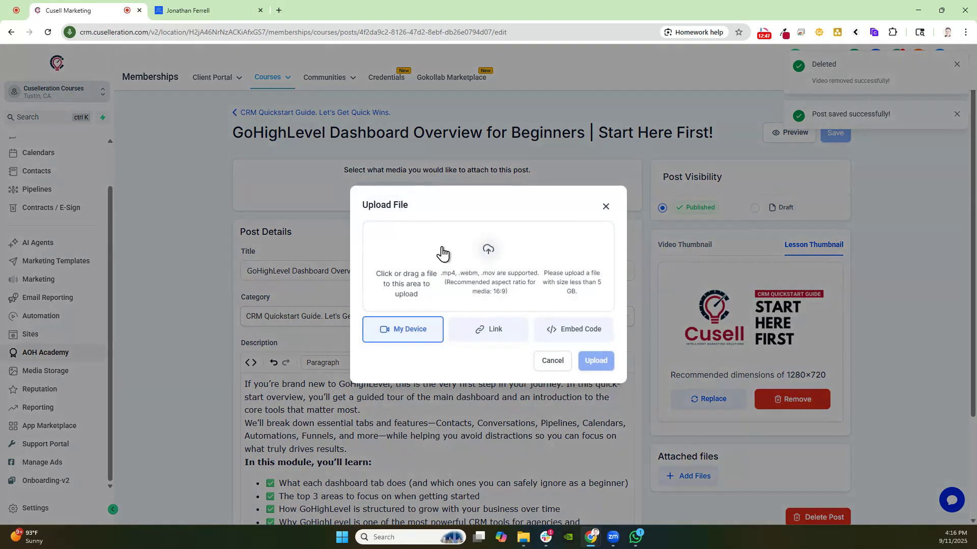
click(497, 337)
click(383, 240)
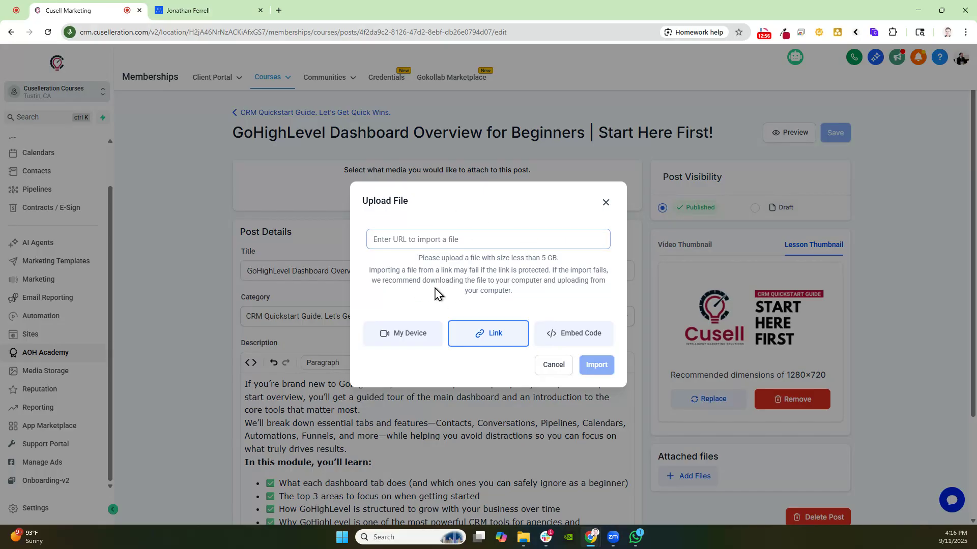
click(418, 233)
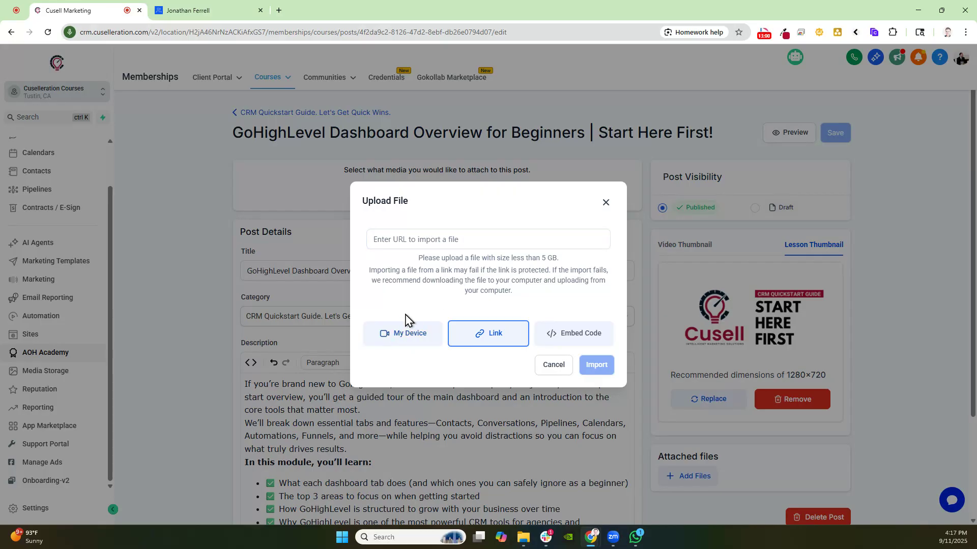
click(553, 365)
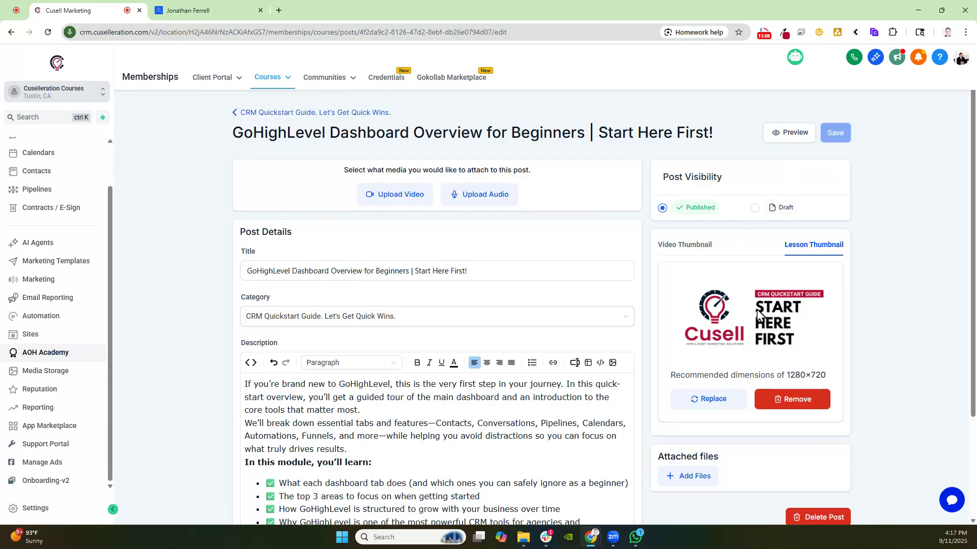
Reload the lesson editor, switch the post's visibility to Draft and back to Published, and save the post
click(48, 32)
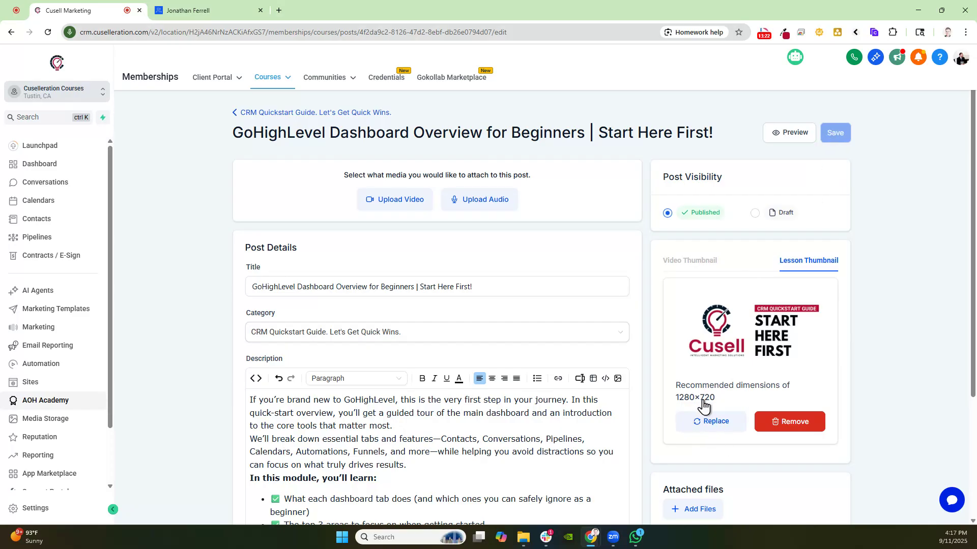
click(755, 213)
click(667, 214)
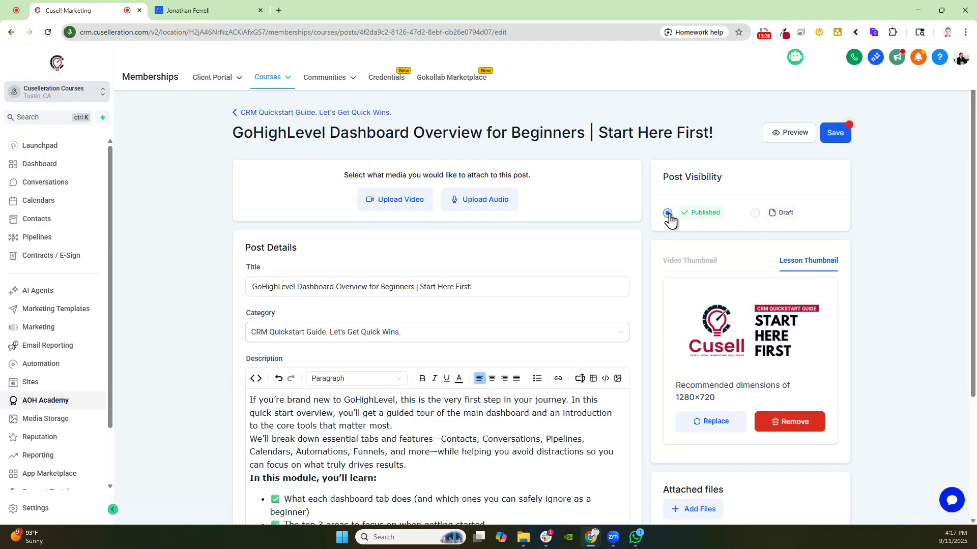
click(841, 136)
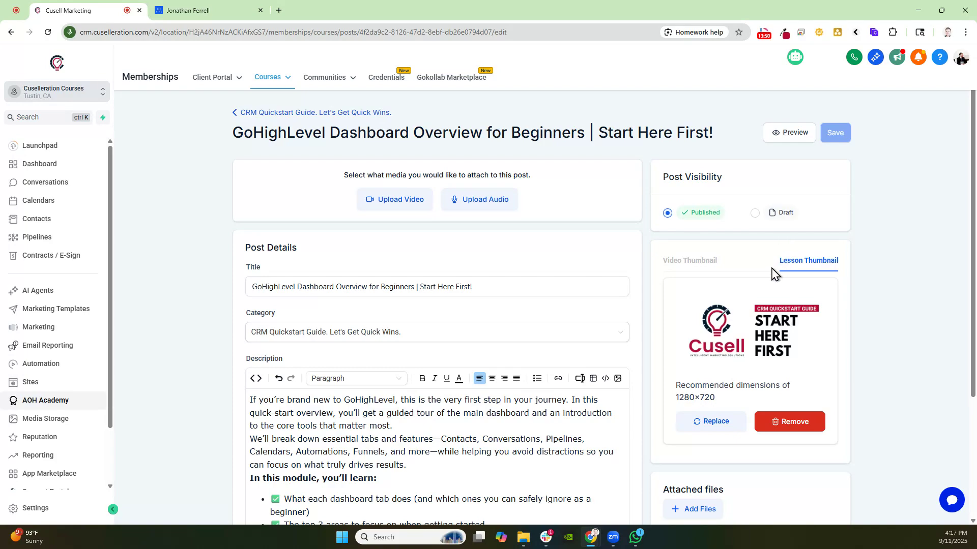
scroll(772, 337, down, 3)
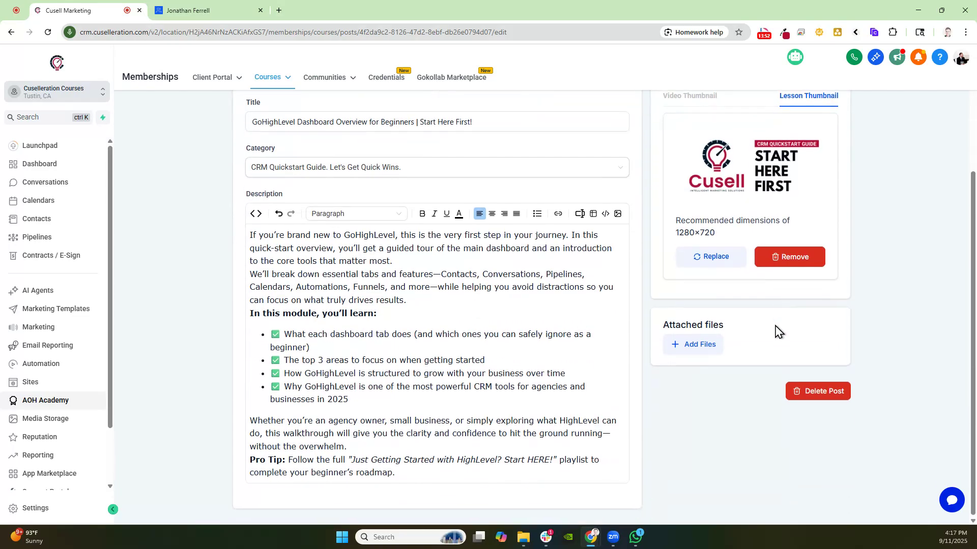
Return to the CRM Quickstart Guide course product and preview its client-facing page, scrolling through the lesson list
drag(671, 324, 728, 324)
click(747, 350)
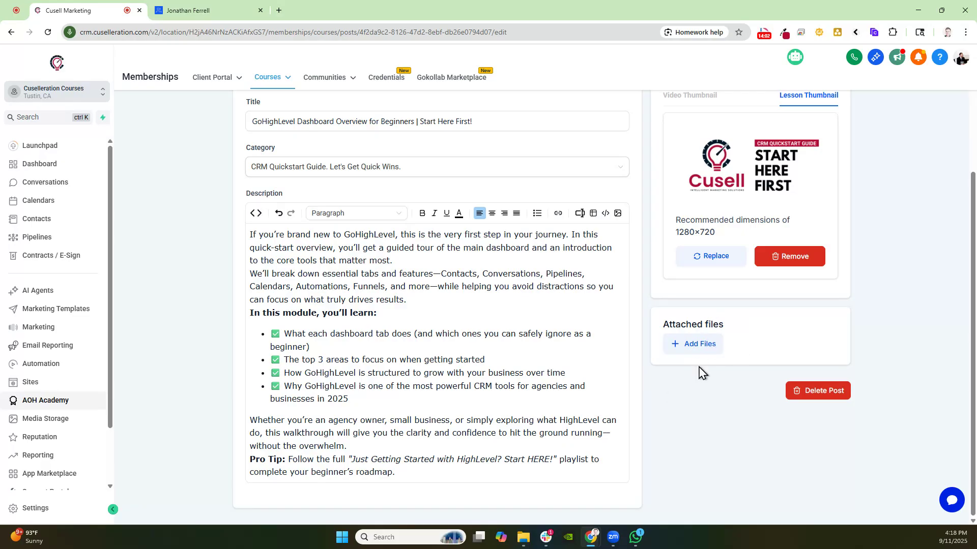
scroll(695, 418, up, 3)
scroll(783, 457, down, 3)
scroll(799, 457, up, 4)
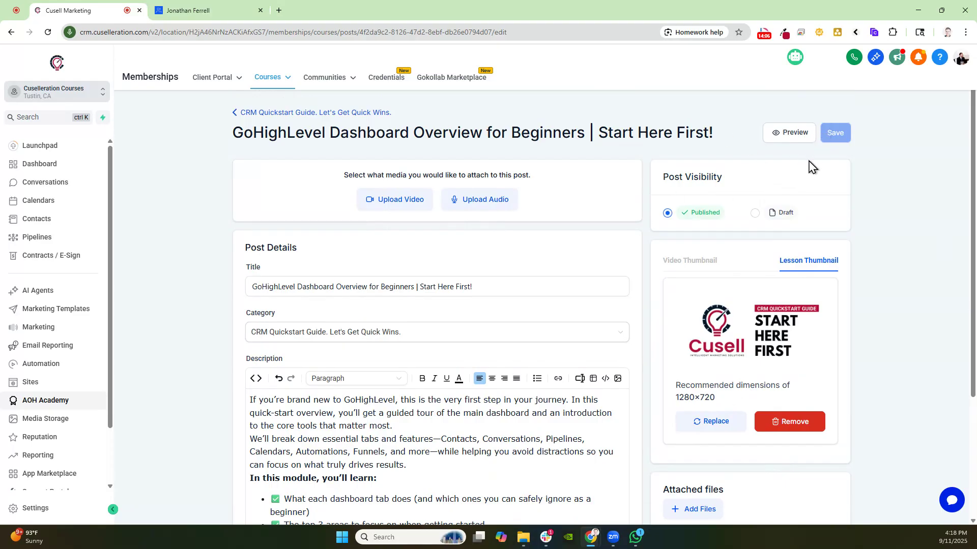
click(292, 113)
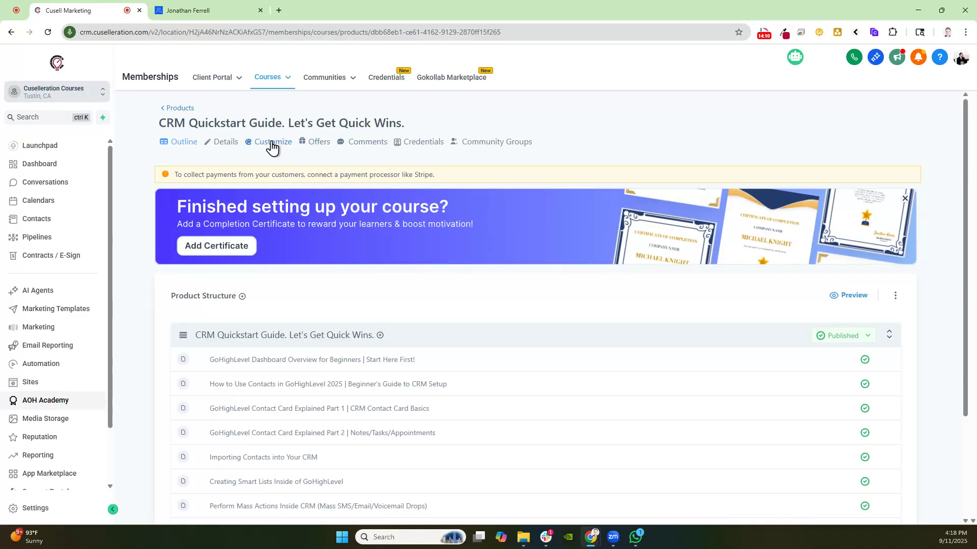
click(846, 297)
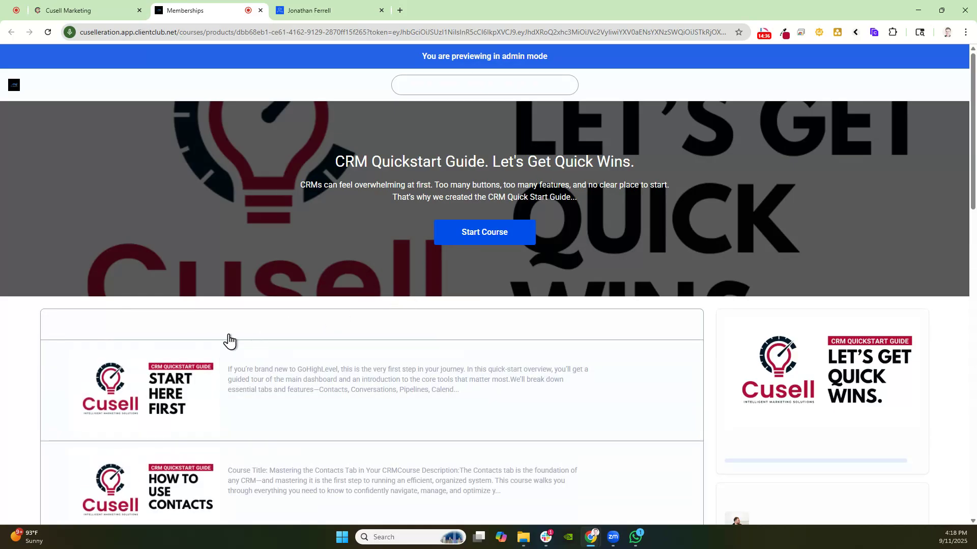
scroll(229, 341, down, 14)
scroll(518, 297, up, 6)
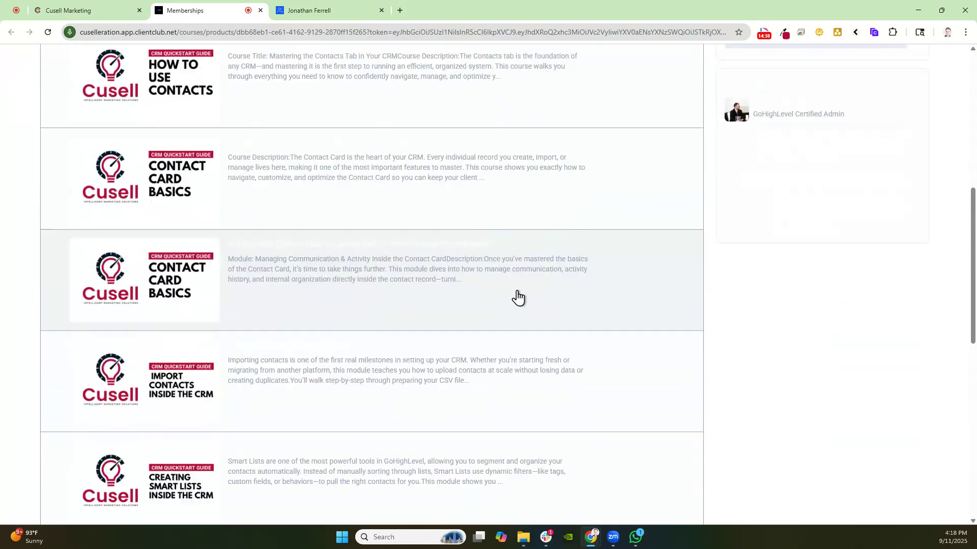
scroll(517, 298, up, 4)
drag(835, 405, 792, 389)
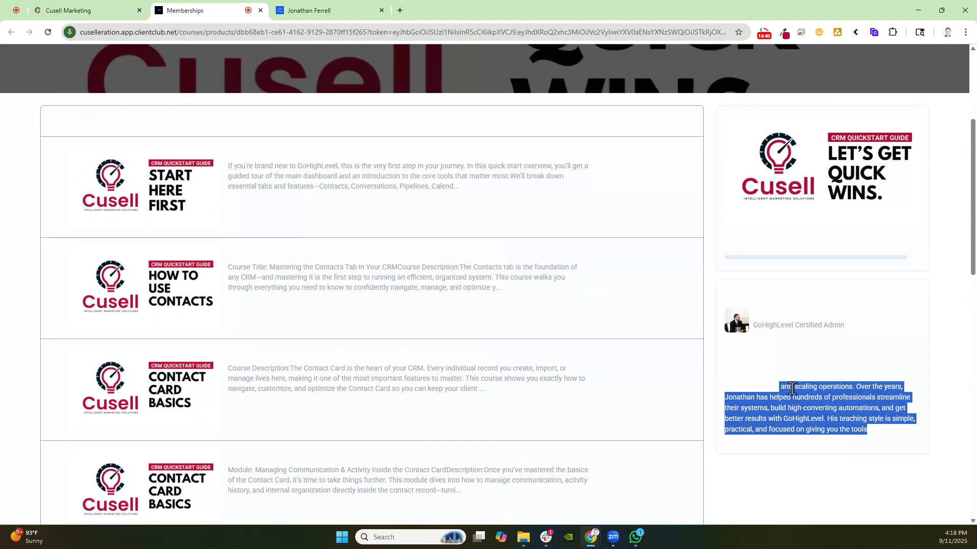
Open the course's active Cusell template for customization and set the category block's category title colour to black
click(100, 7)
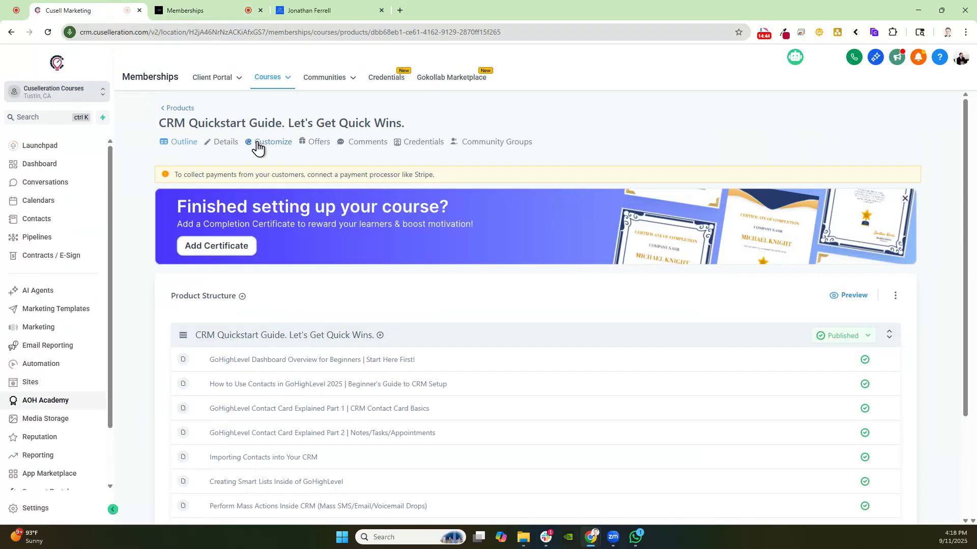
click(268, 147)
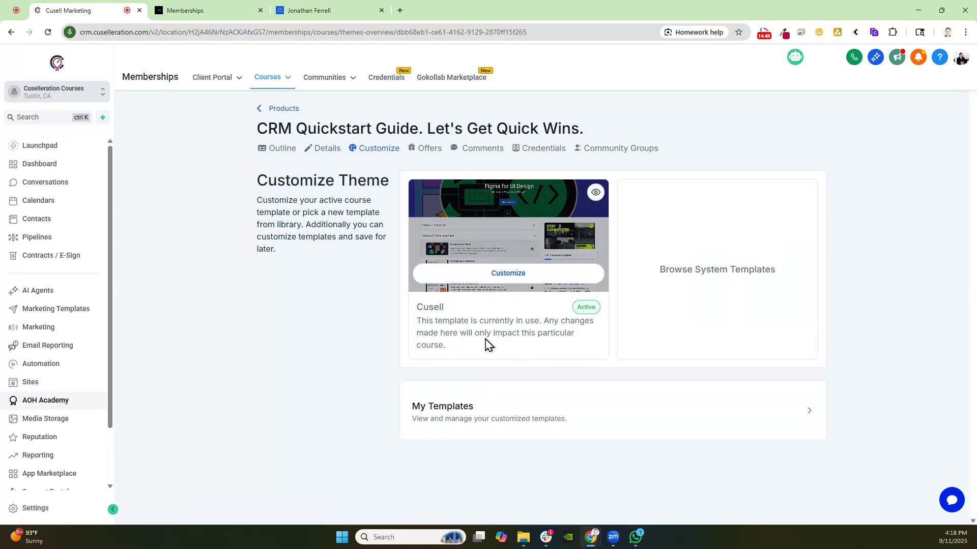
click(474, 278)
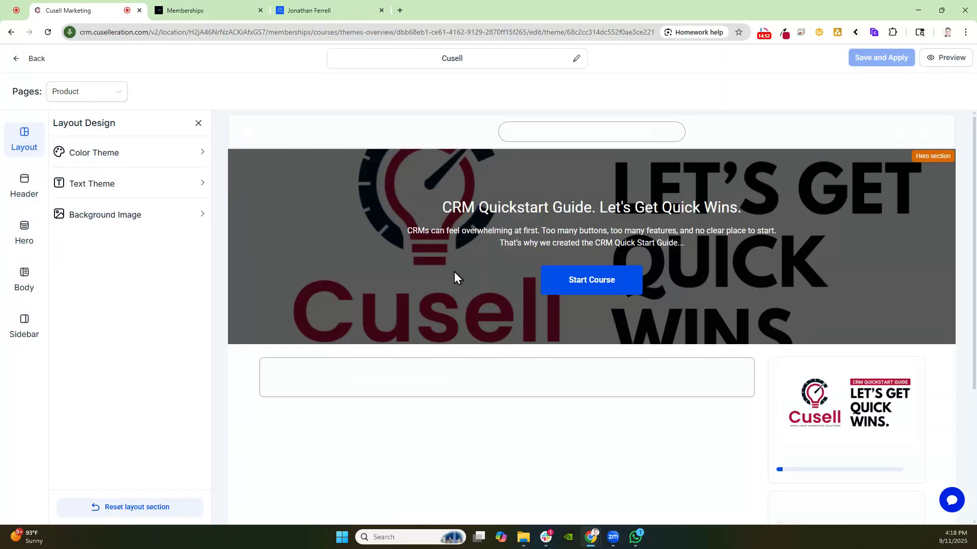
click(367, 387)
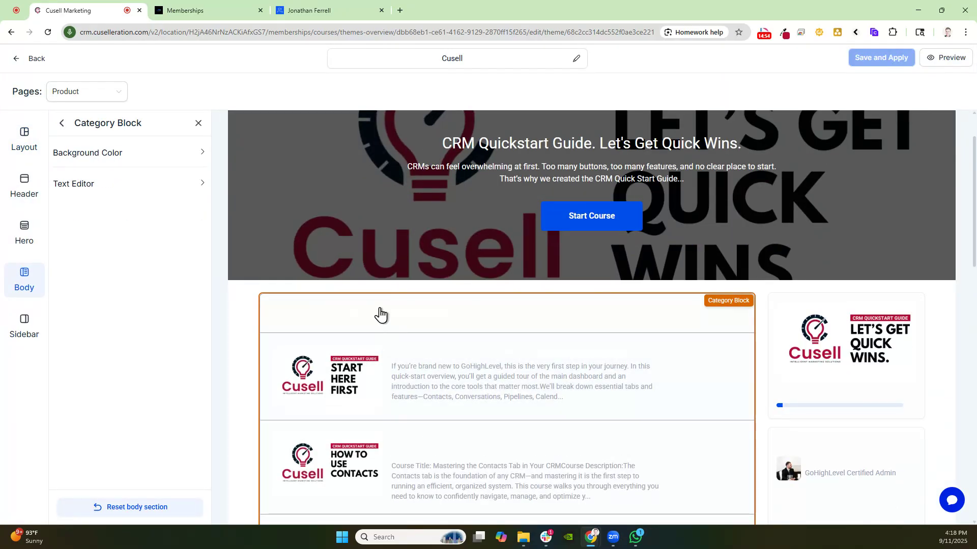
click(152, 183)
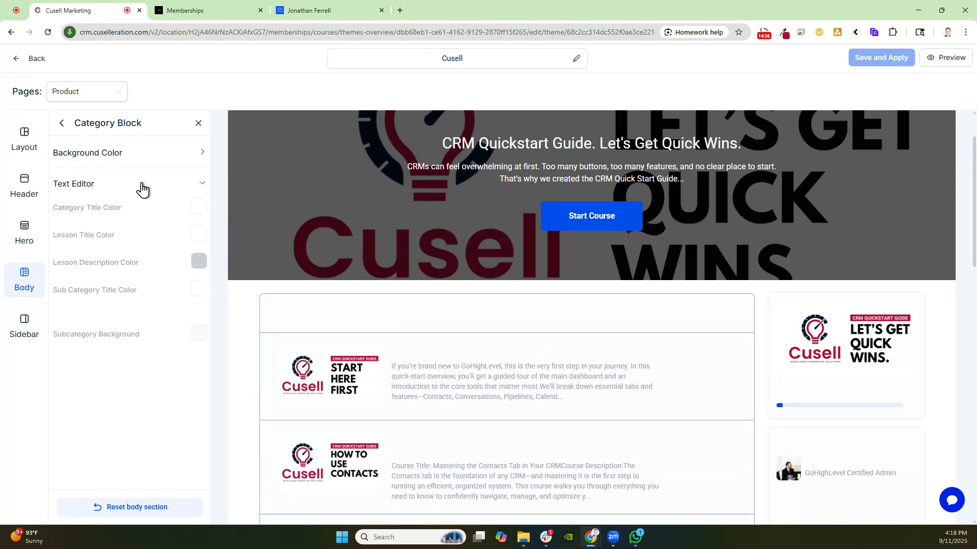
click(200, 210)
click(94, 297)
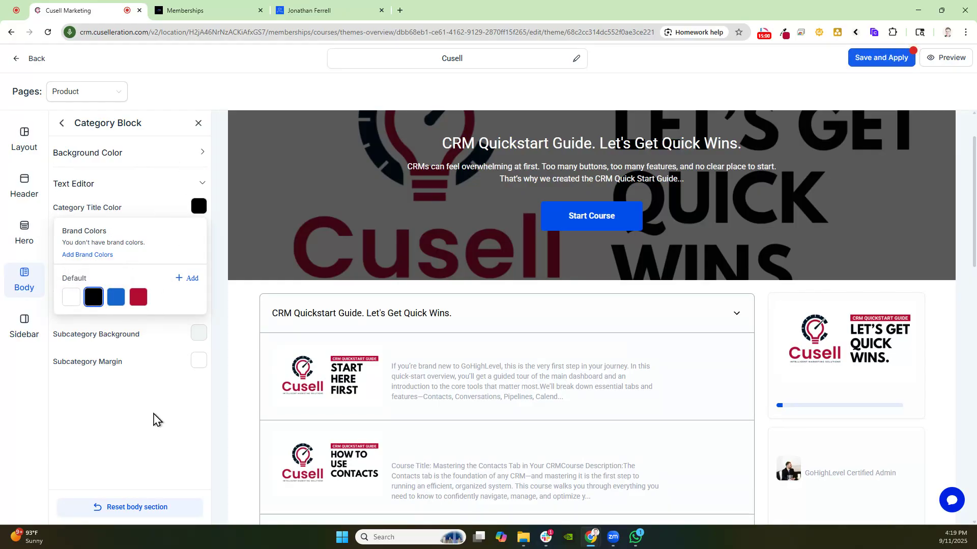
click(153, 420)
Set the instructor sidebar's bio and title text colours to black
click(822, 471)
scroll(442, 321, down, 5)
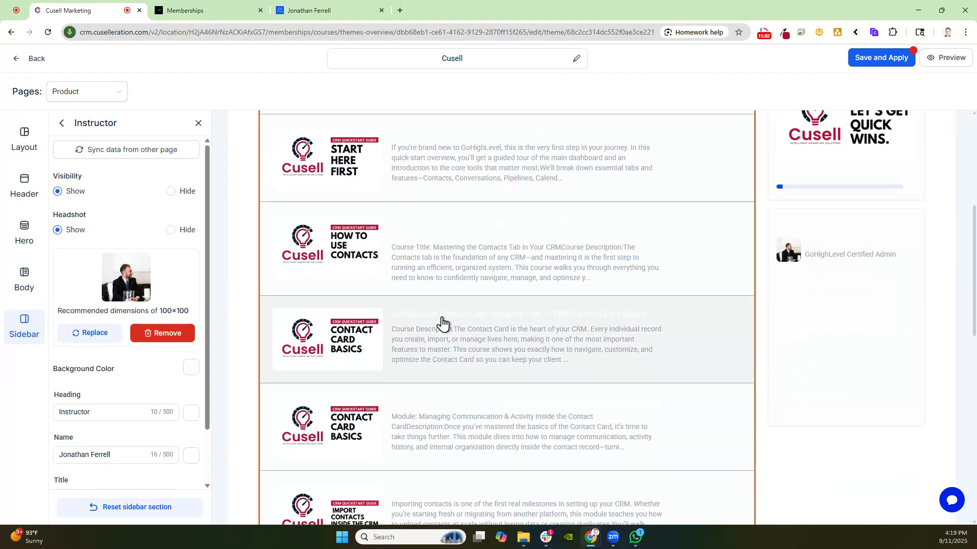
scroll(164, 344, down, 2)
click(190, 304)
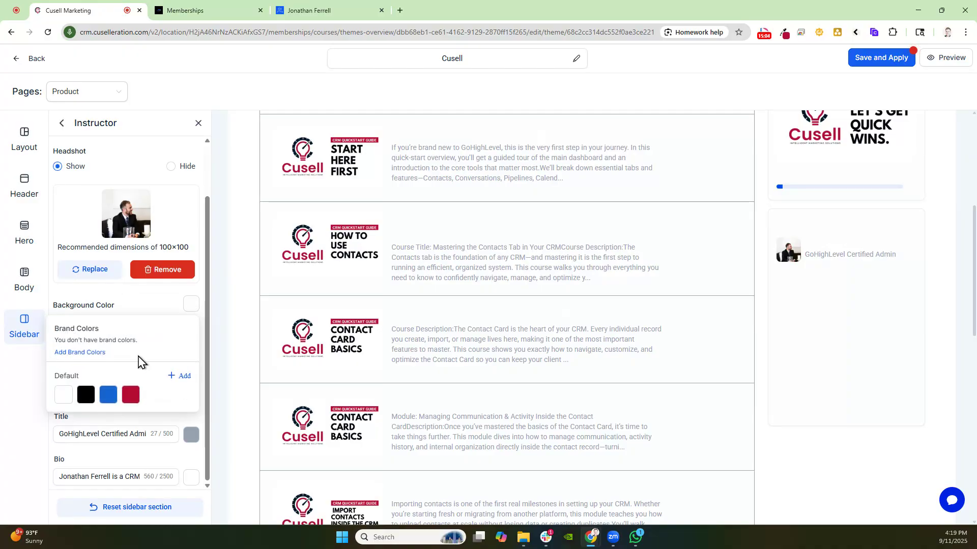
click(59, 432)
click(125, 396)
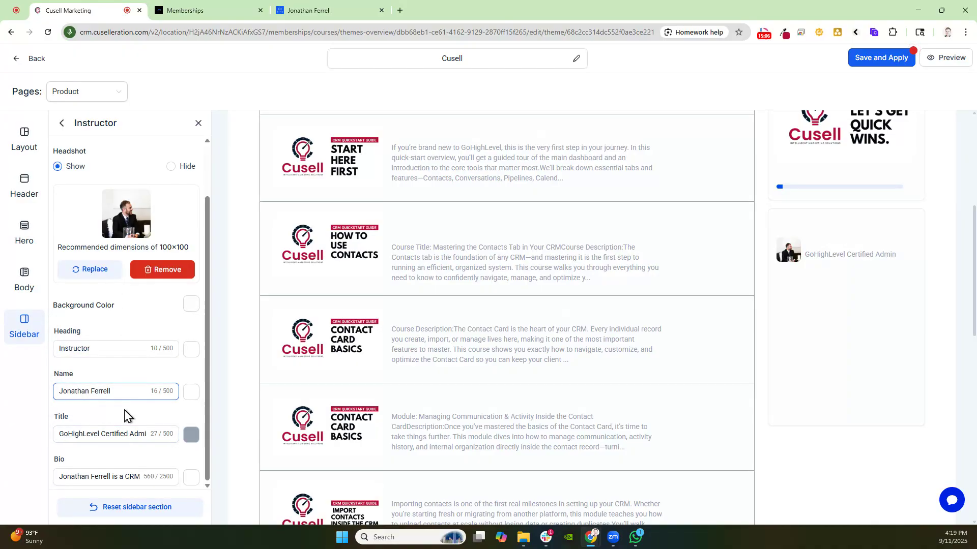
click(191, 478)
click(96, 449)
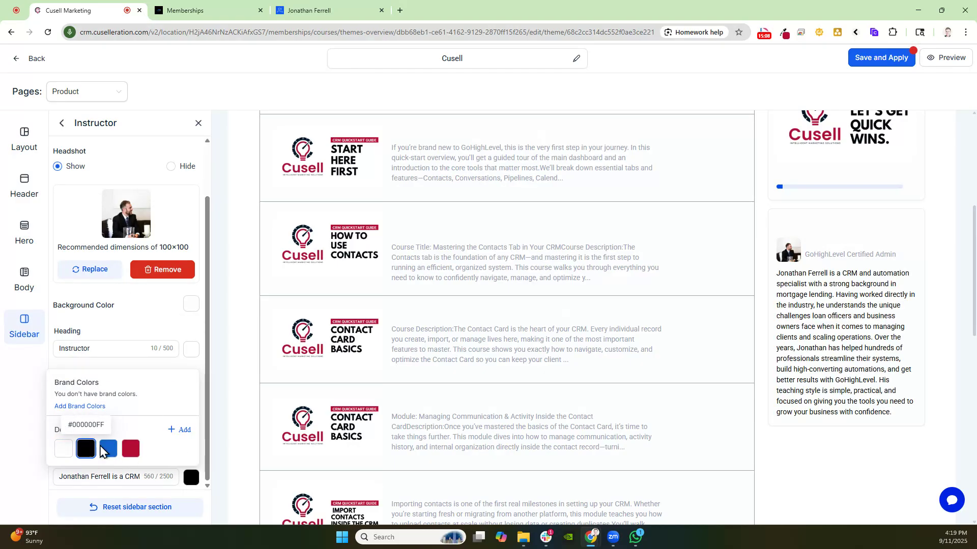
click(11, 396)
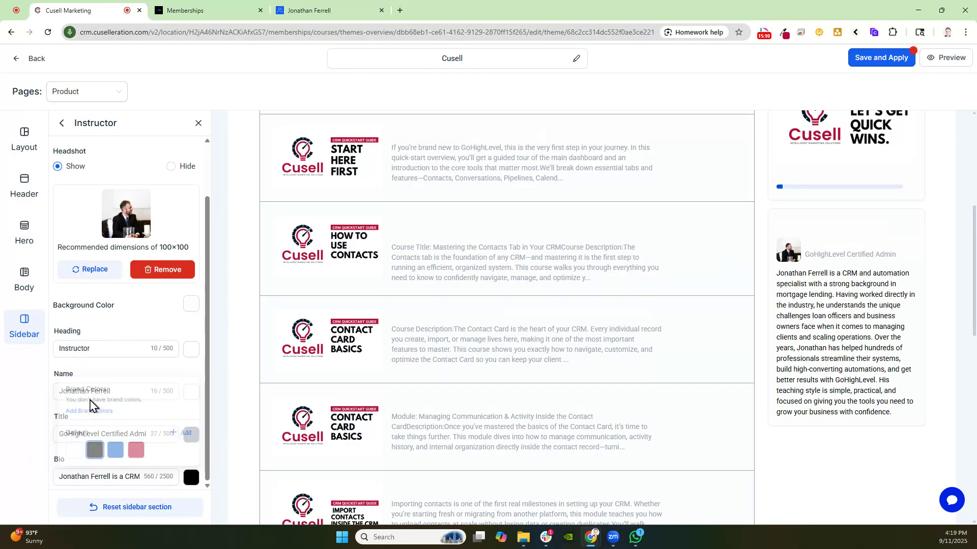
click(190, 437)
click(85, 407)
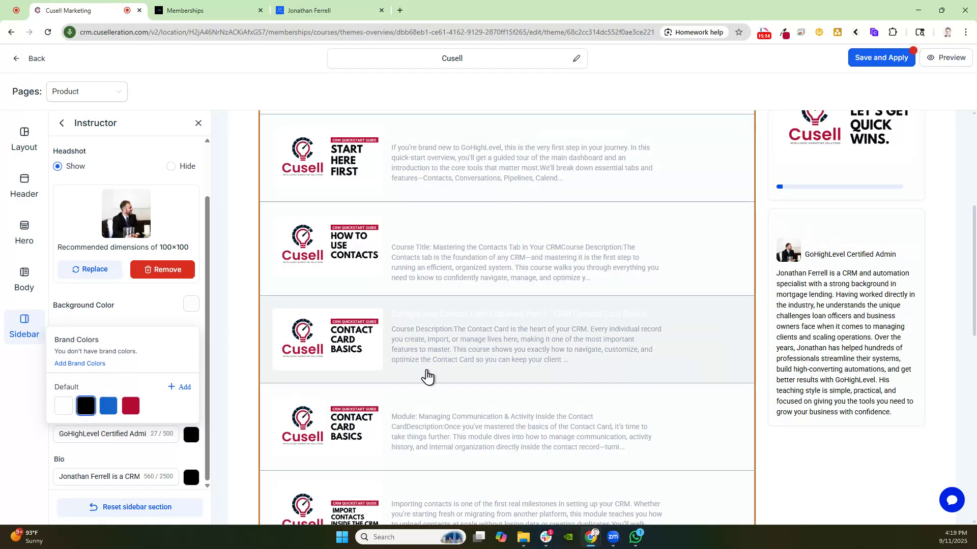
Set the category block's lesson title colour to black
click(441, 317)
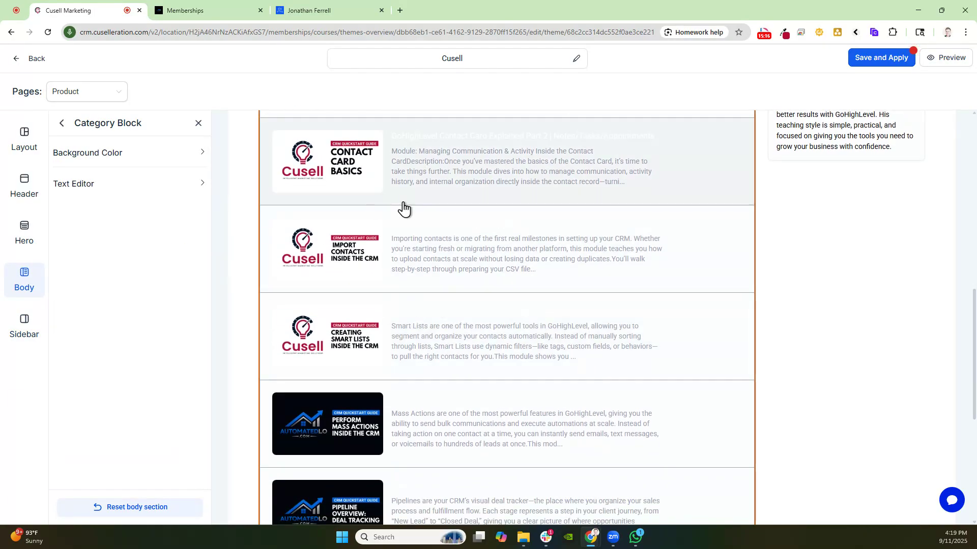
click(123, 186)
click(200, 238)
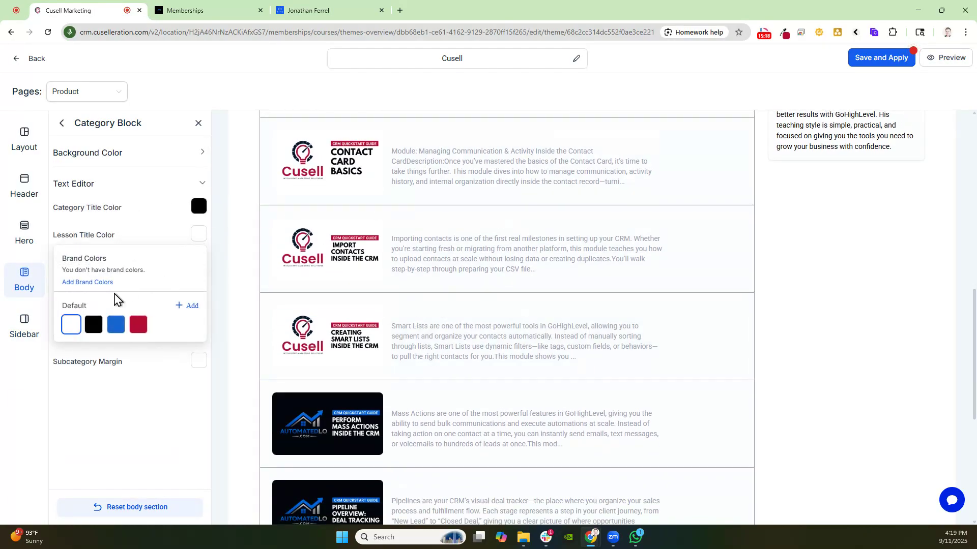
click(94, 325)
scroll(487, 239, up, 6)
scroll(467, 232, down, 6)
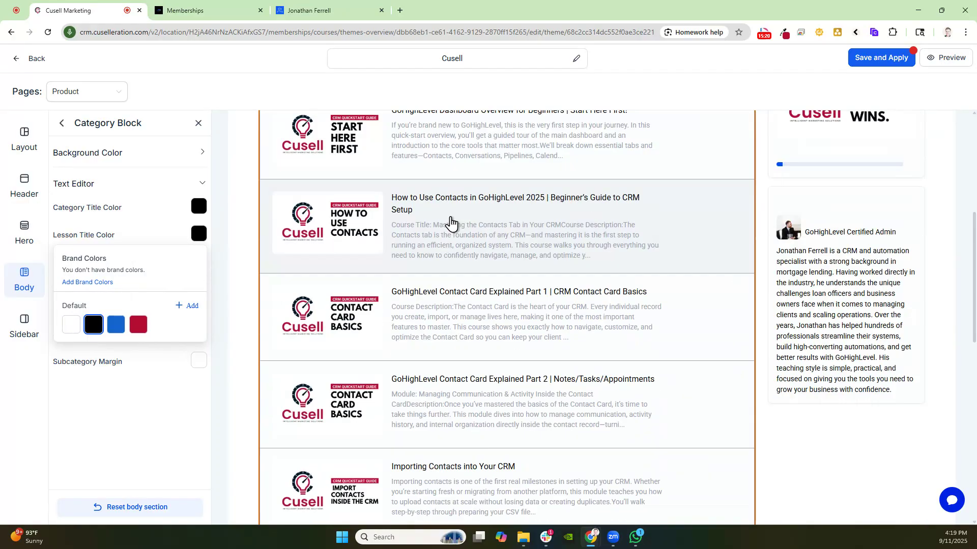
scroll(661, 259, up, 8)
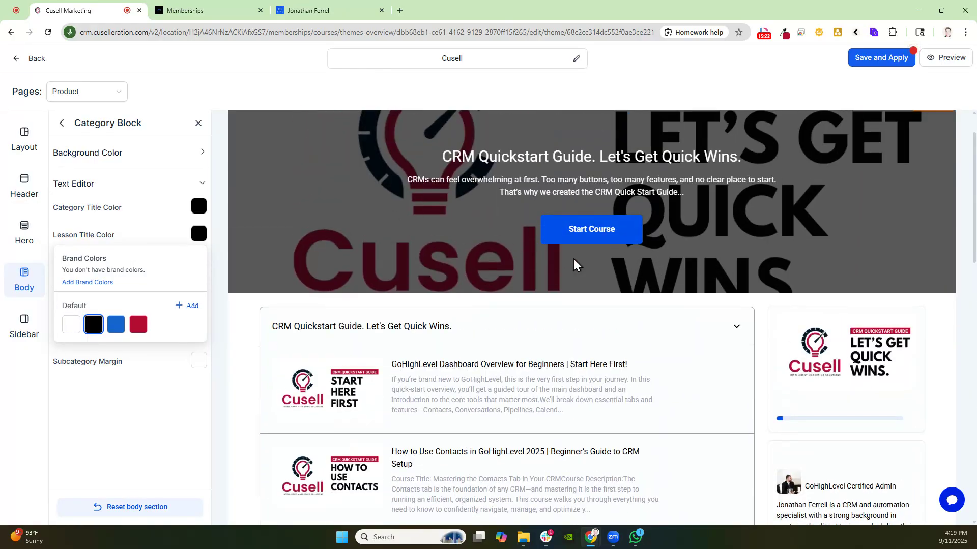
Examine the header and hero section settings, including the hero's appearance and course info options
click(469, 197)
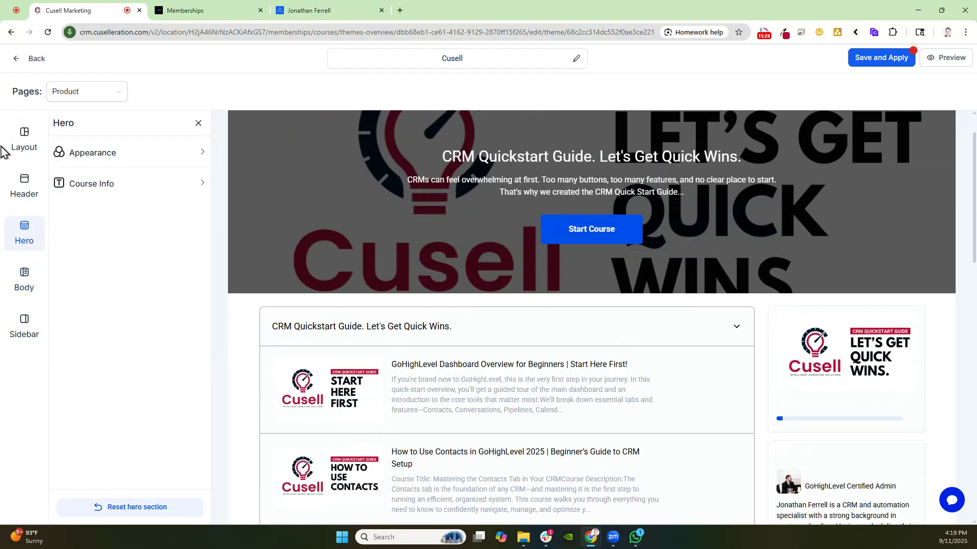
click(25, 193)
click(85, 153)
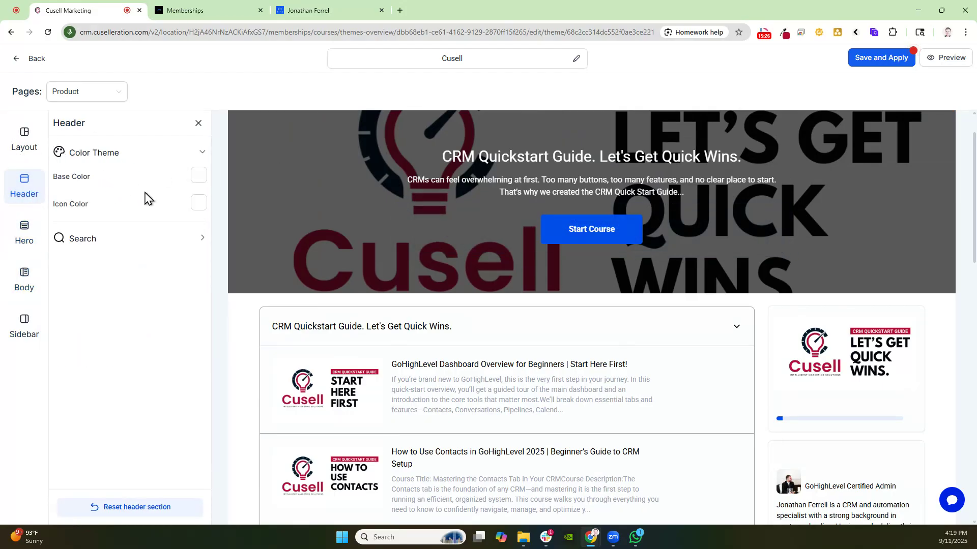
click(124, 239)
click(543, 246)
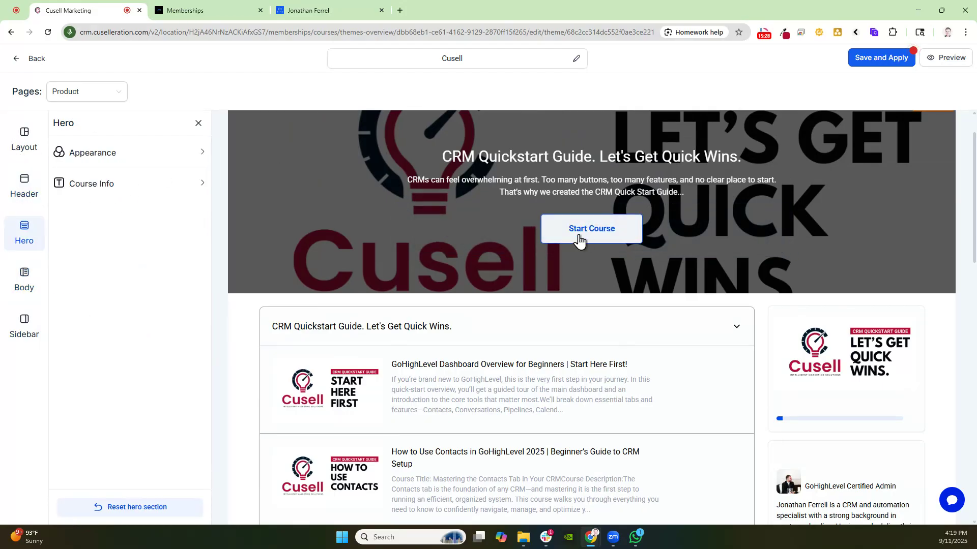
click(129, 183)
click(133, 154)
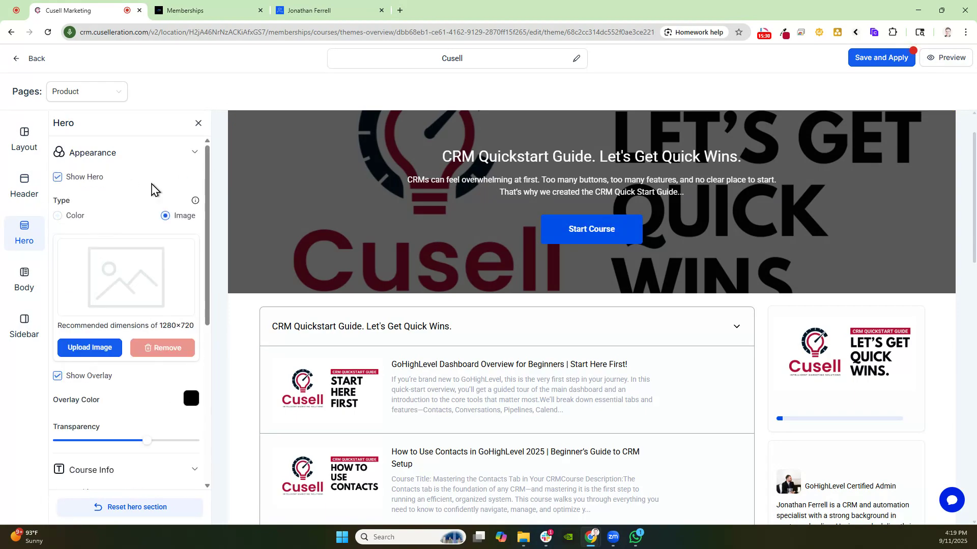
scroll(114, 255, down, 4)
scroll(114, 226, up, 3)
scroll(189, 198, down, 5)
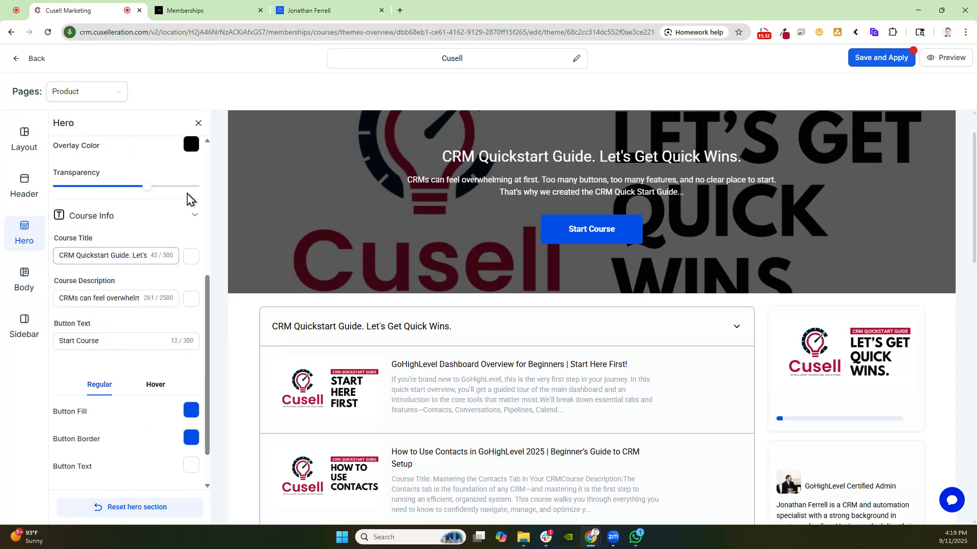
scroll(185, 179, down, 1)
Set the hero Start Course button's fill and border colours to red and save and apply the template
click(191, 361)
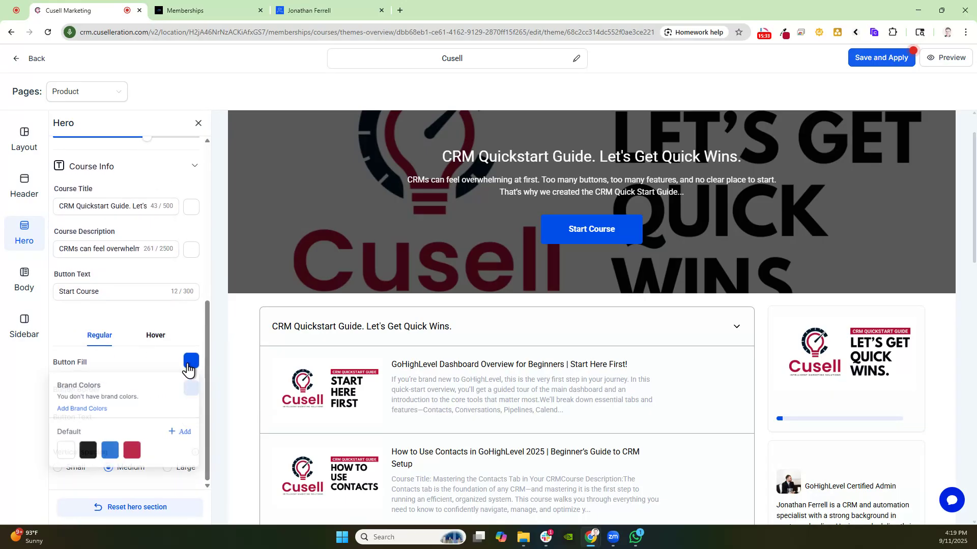
click(131, 452)
click(180, 340)
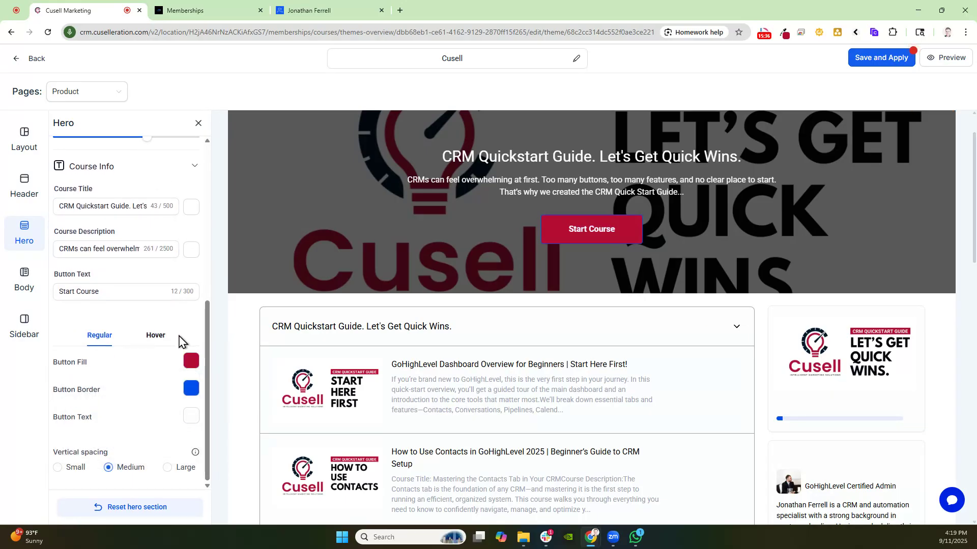
click(192, 388)
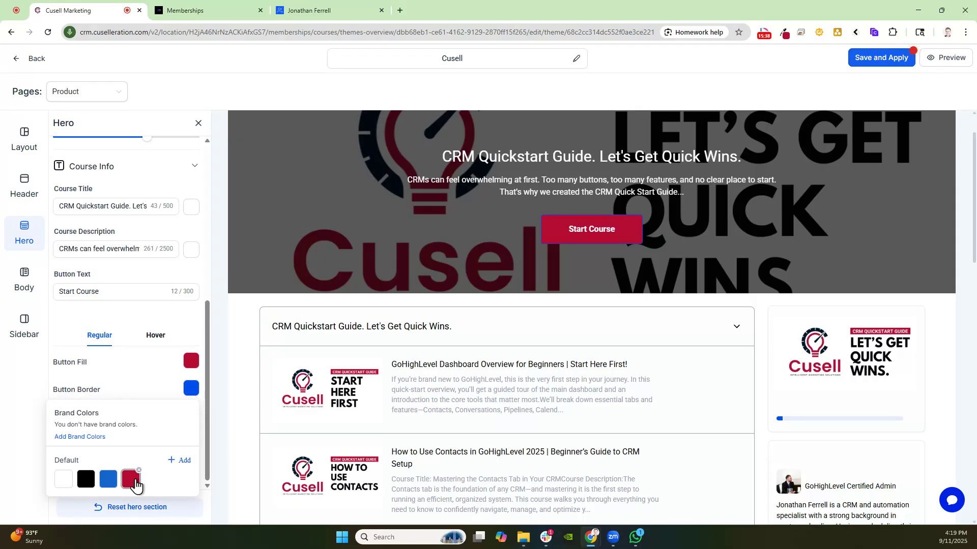
click(131, 479)
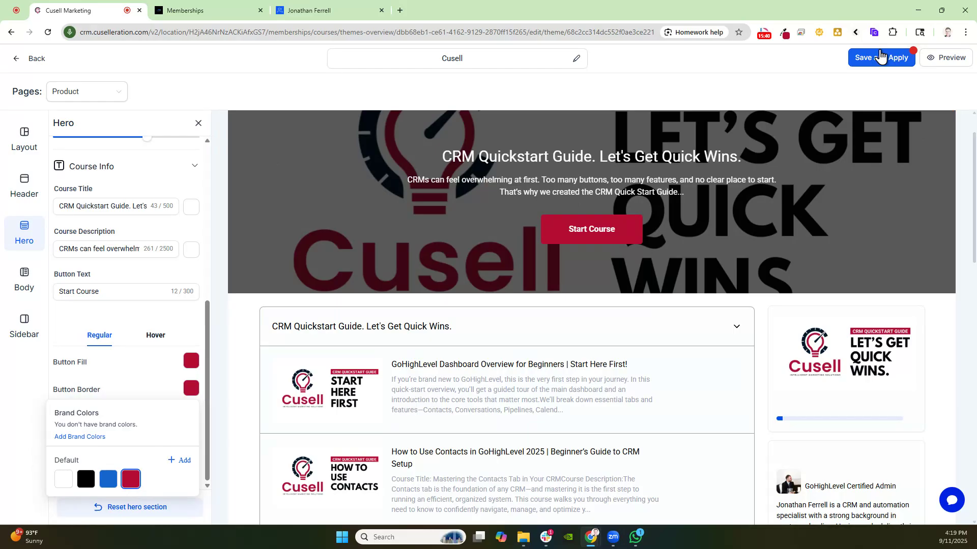
click(879, 58)
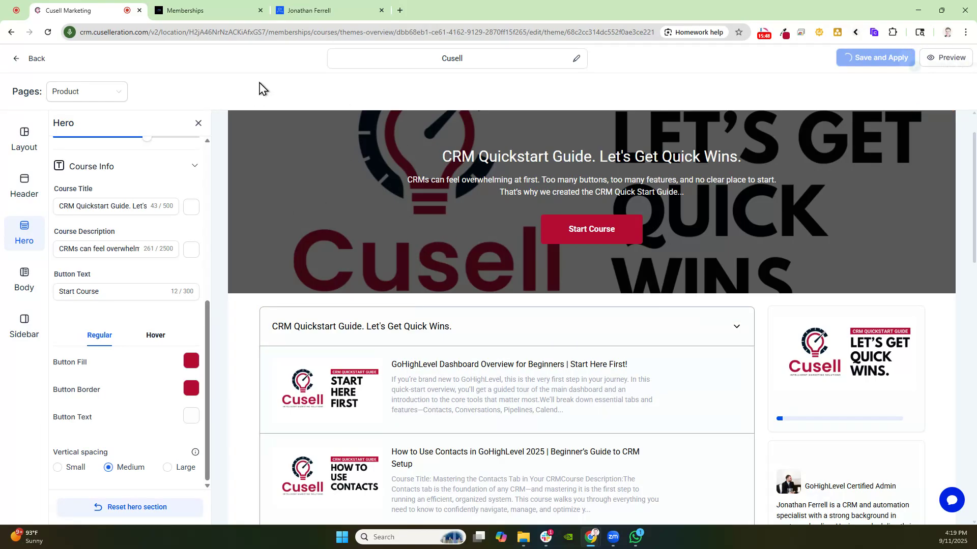
Set the header's icon colour to black in the course page template
scroll(224, 374, down, 6)
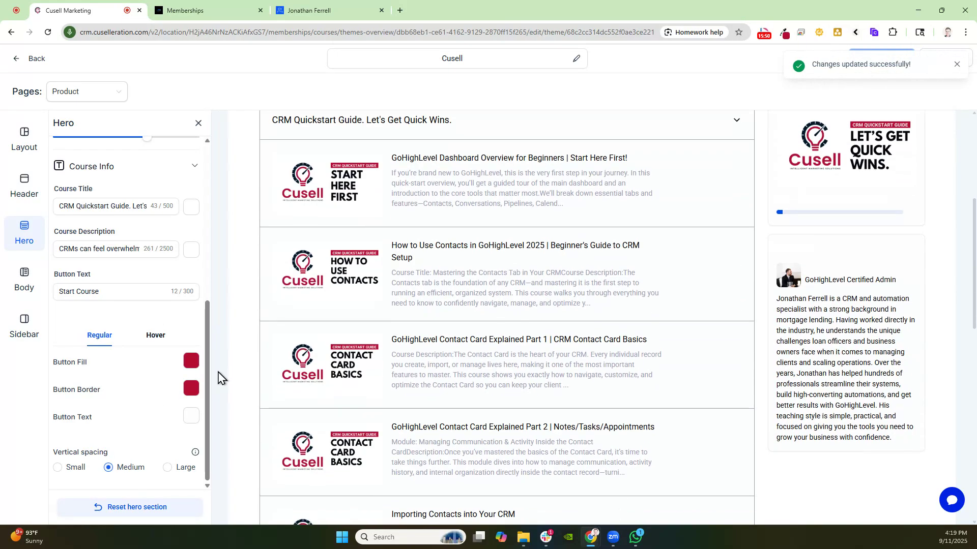
scroll(227, 372, up, 5)
scroll(230, 367, up, 2)
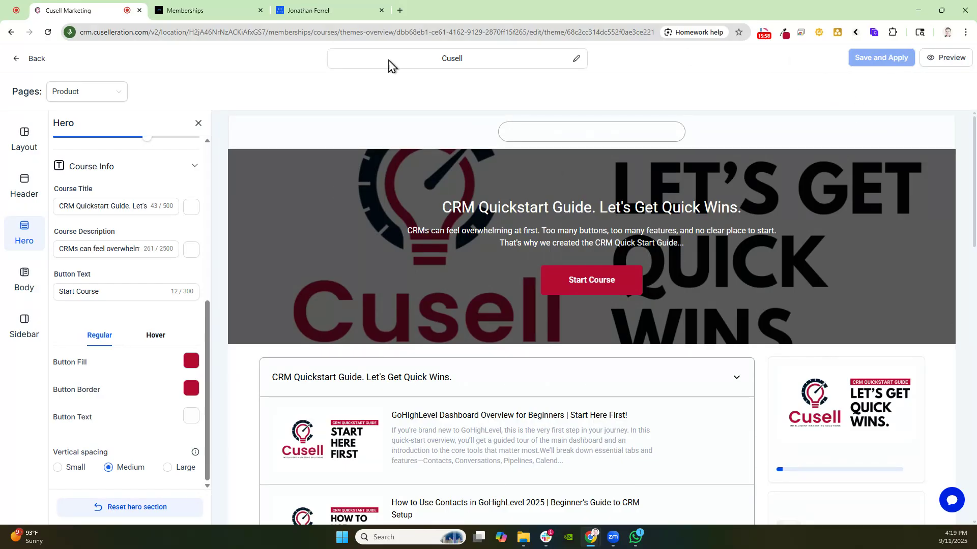
click(382, 136)
click(135, 160)
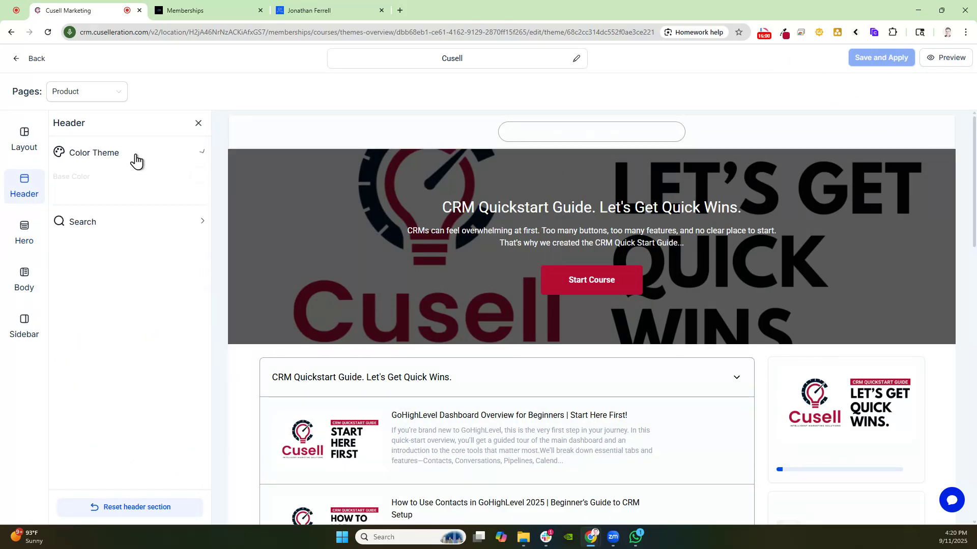
click(199, 203)
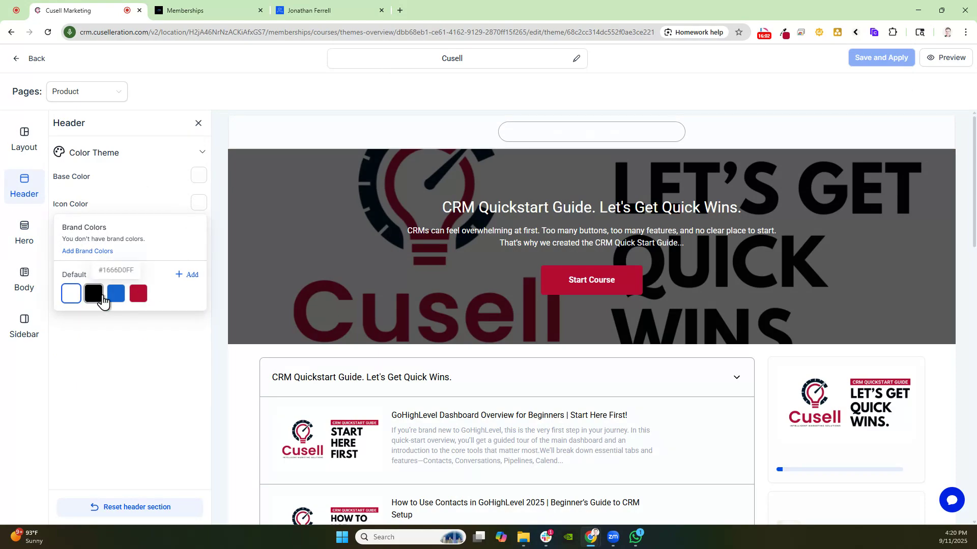
click(93, 293)
click(197, 175)
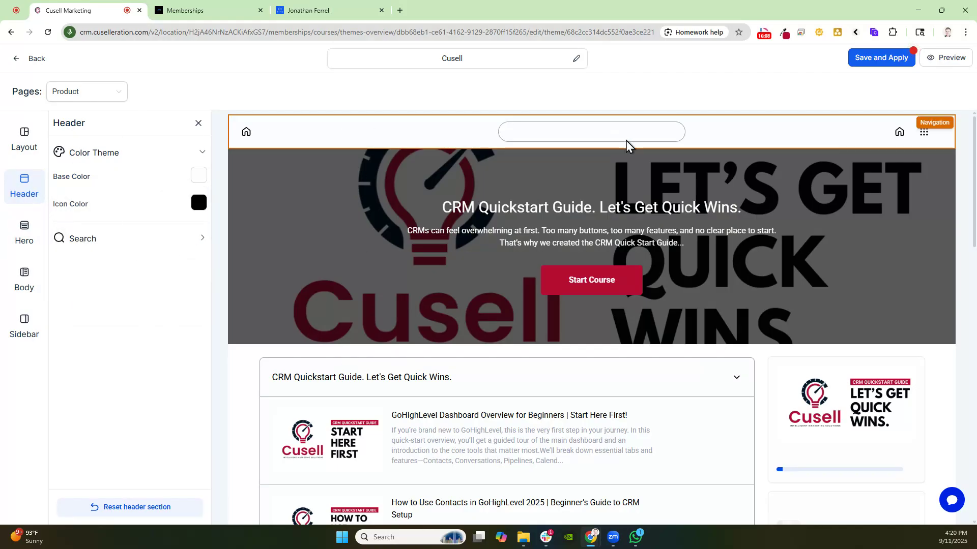
Set the header search bar's icon, border and placeholder text colours to black
click(151, 240)
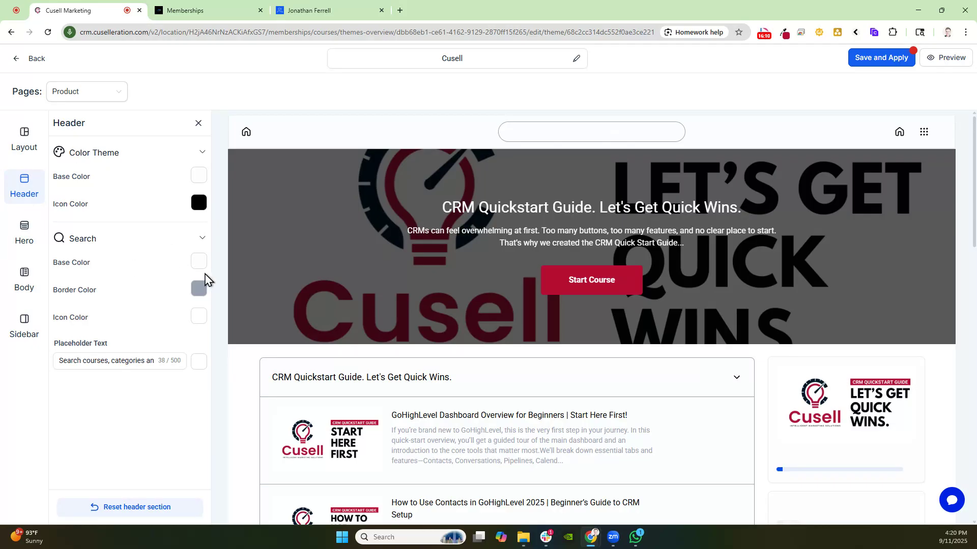
click(198, 321)
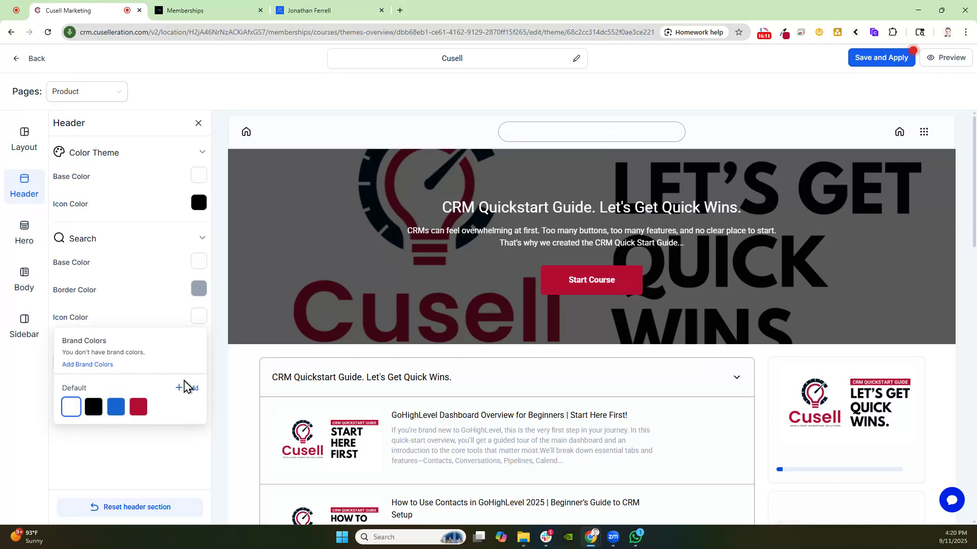
click(93, 407)
click(195, 267)
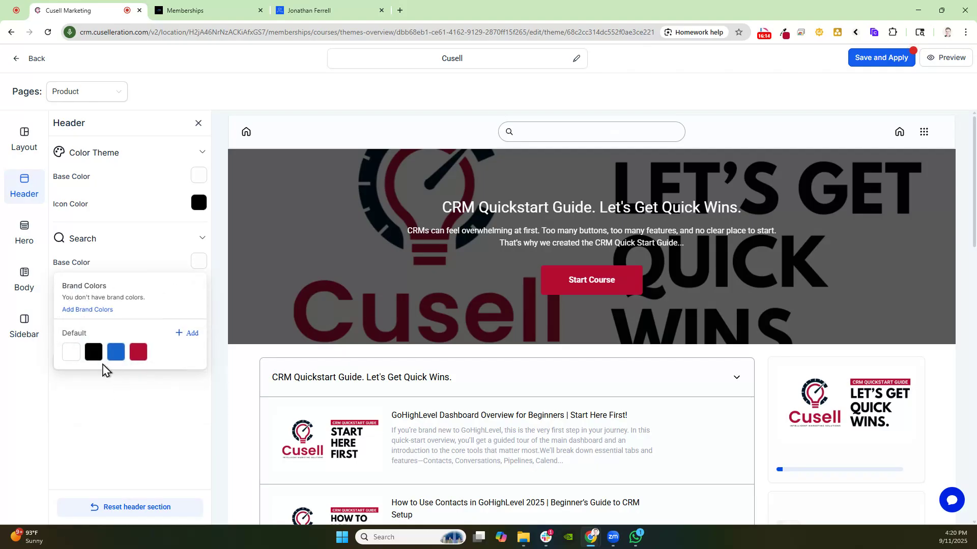
click(200, 287)
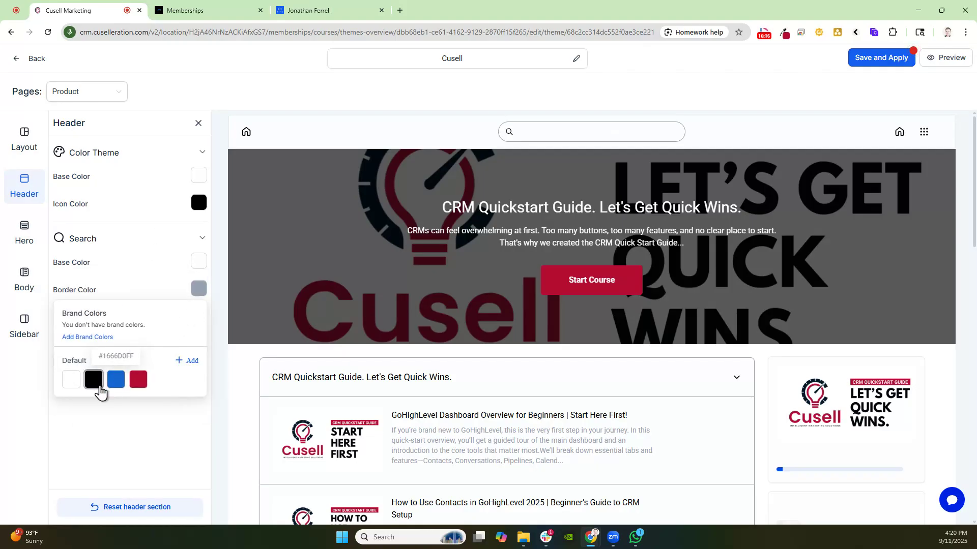
click(95, 382)
click(135, 473)
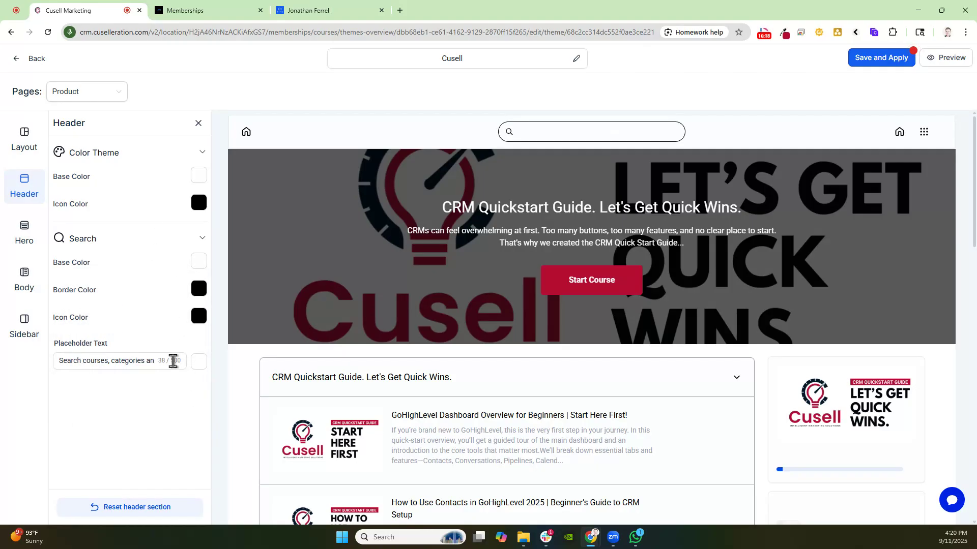
click(123, 366)
click(199, 362)
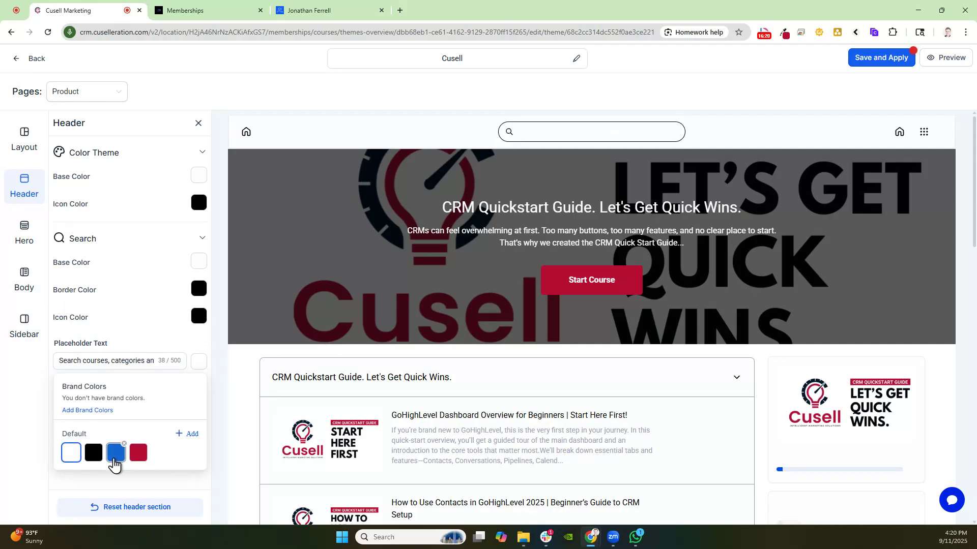
click(93, 452)
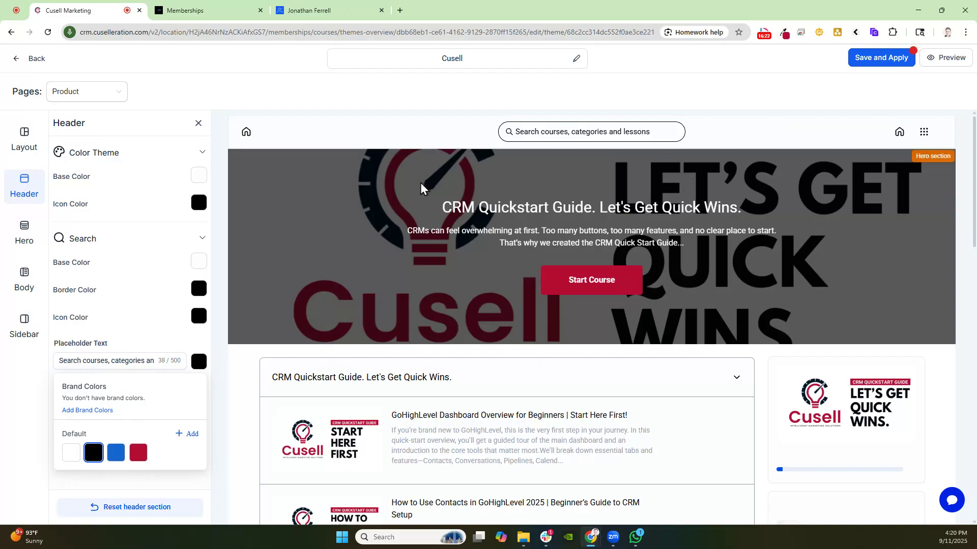
Save and apply the template, then return to the course's Customize page
scroll(421, 187, down, 10)
scroll(421, 288, down, 4)
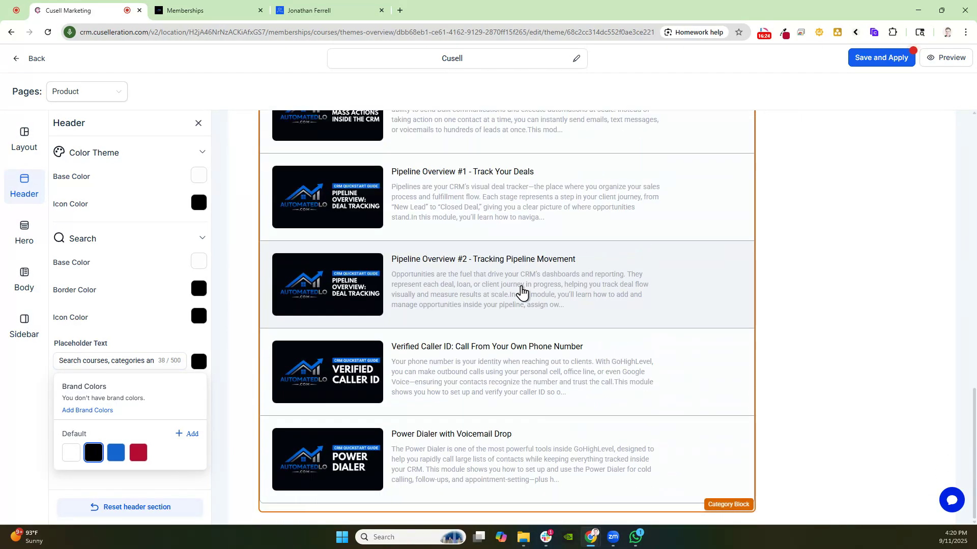
scroll(521, 292, up, 15)
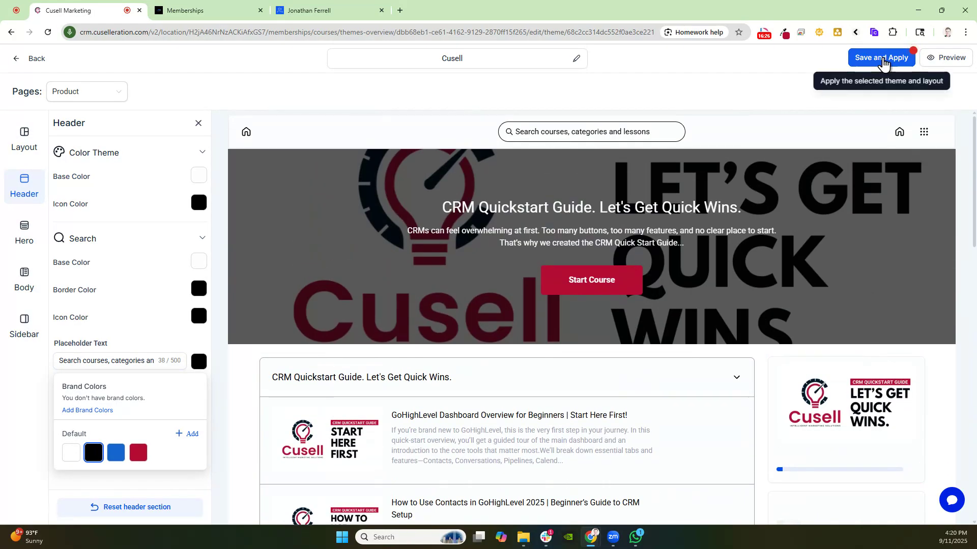
click(880, 57)
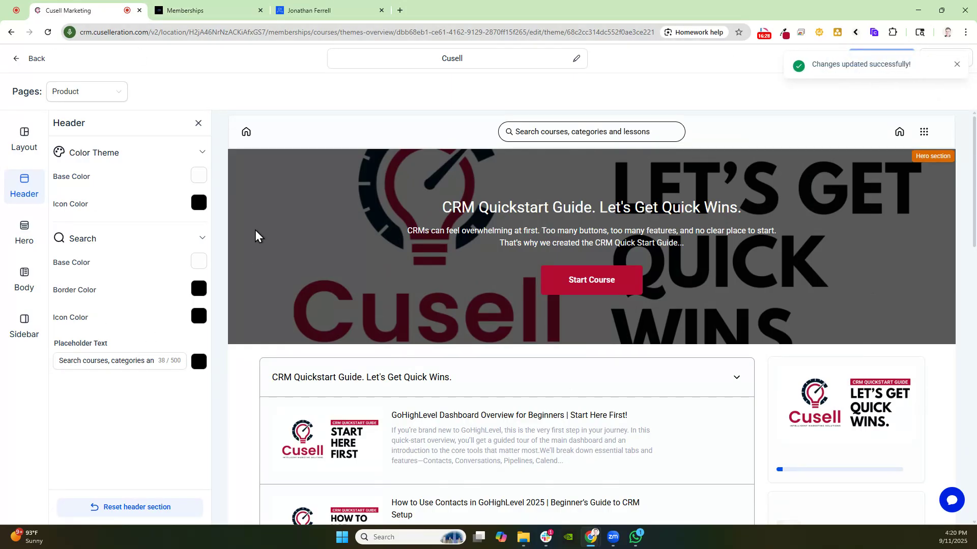
click(19, 62)
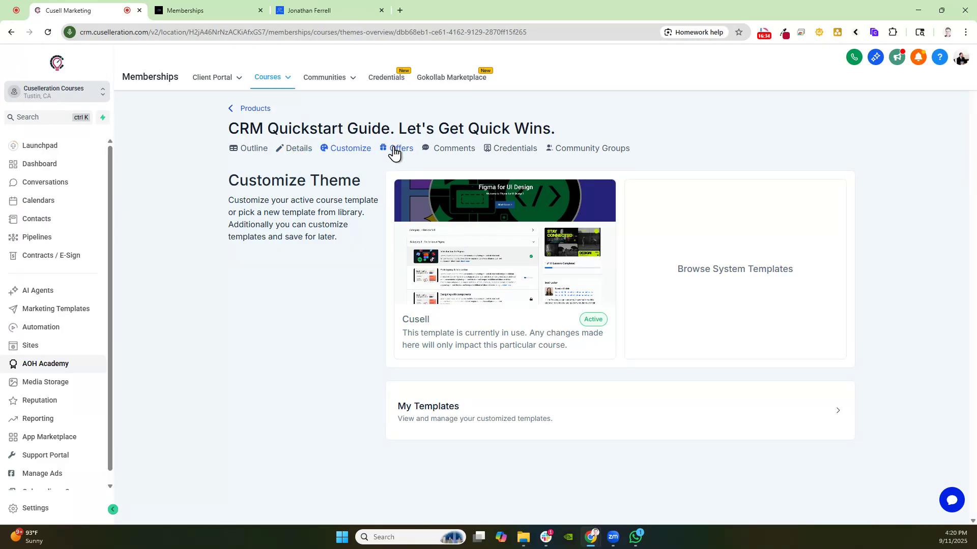
Create a new offer titled "CRM Quickstart" for the CRM Quickstart Guide course
click(400, 149)
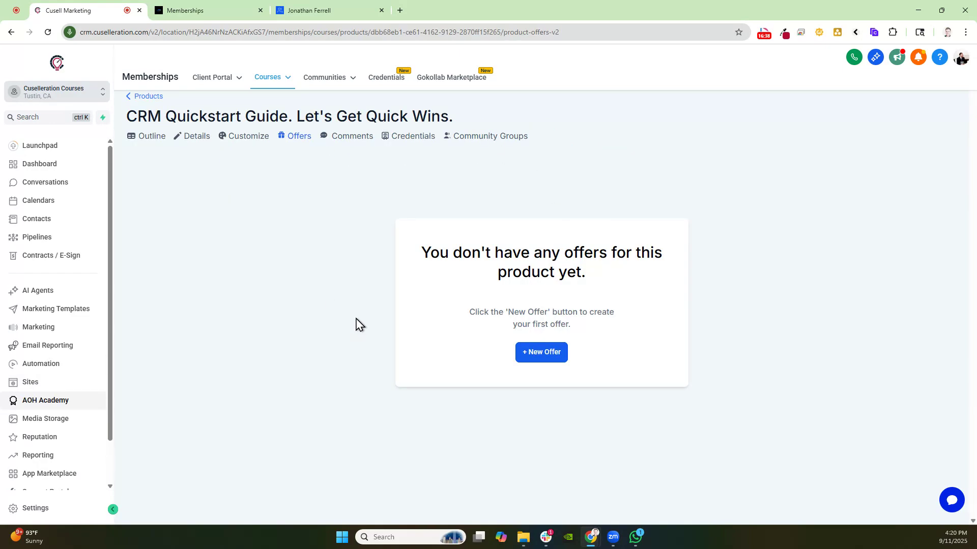
click(539, 352)
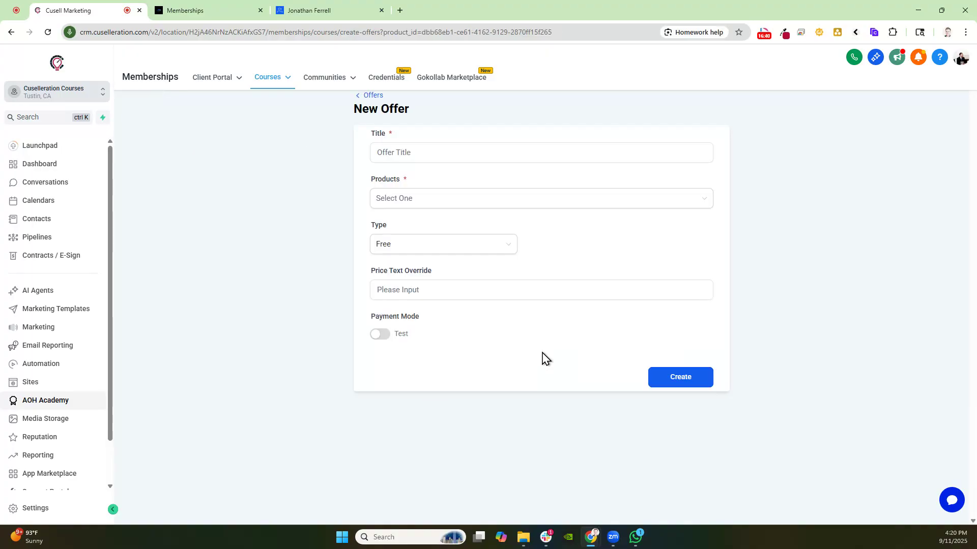
drag(372, 193, 402, 182)
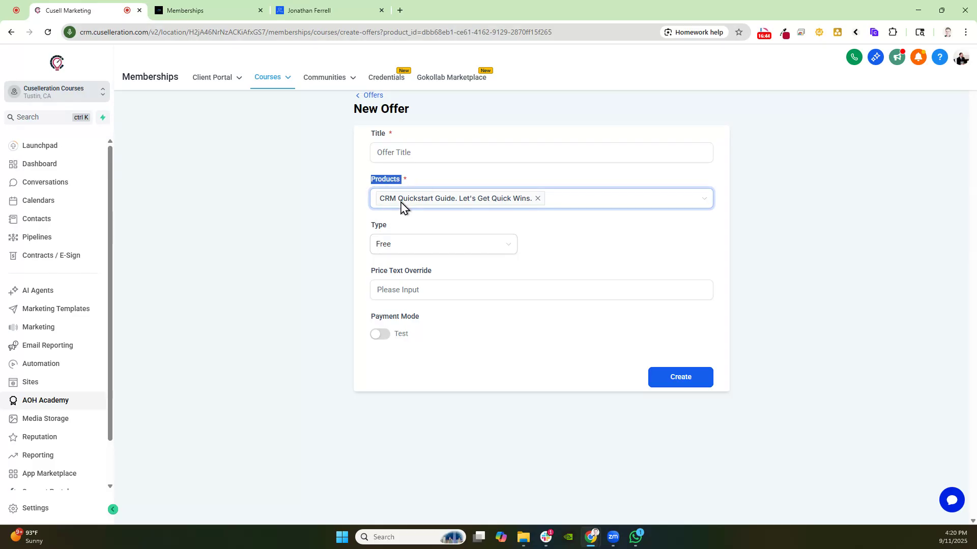
click(382, 151)
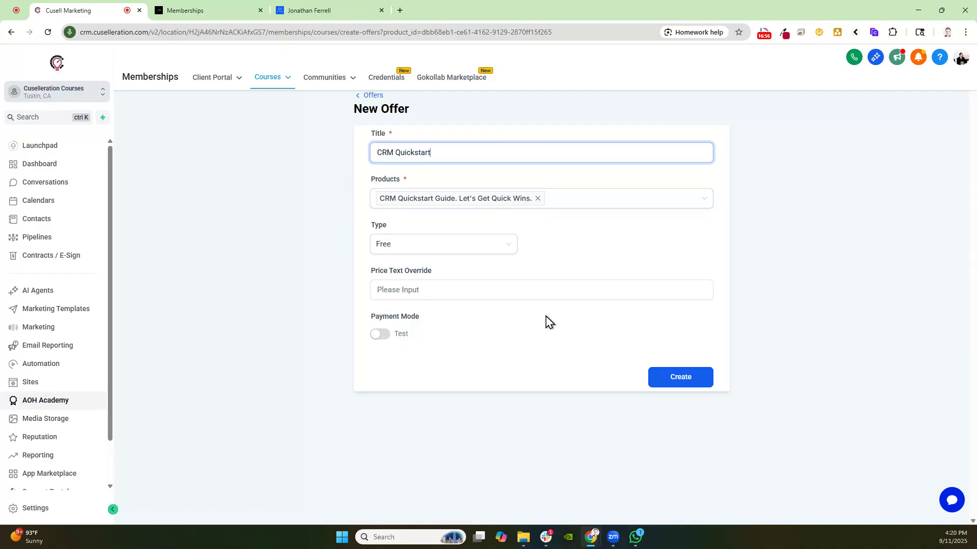
click(671, 381)
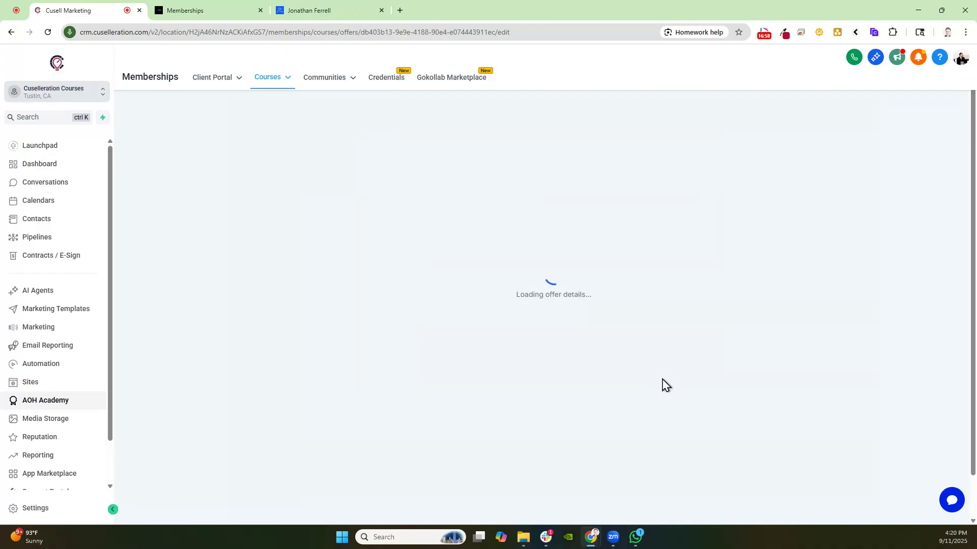
Switch to the community site tab and open The Automated LO group's Learning courses and the Lead Follow Up course
click(268, 78)
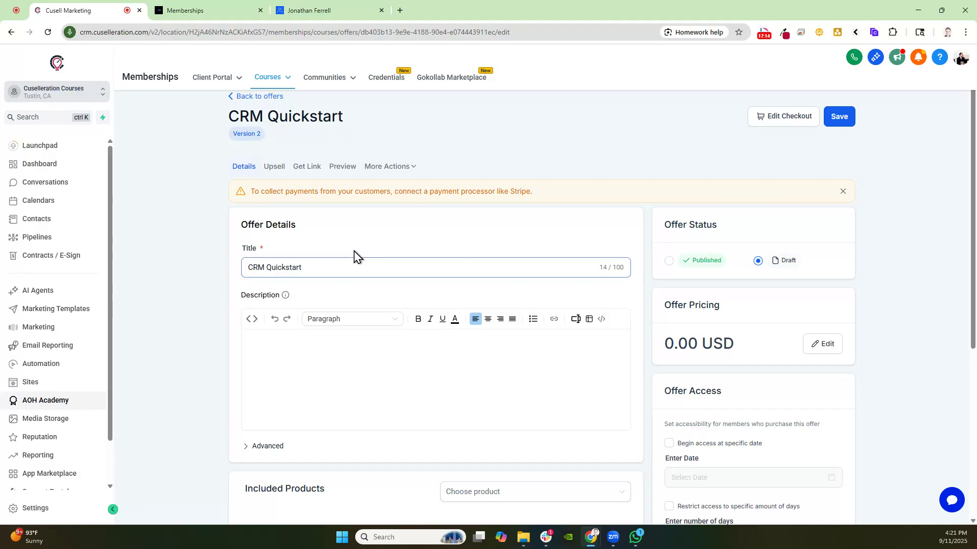
click(213, 12)
scroll(244, 182, up, 3)
click(333, 7)
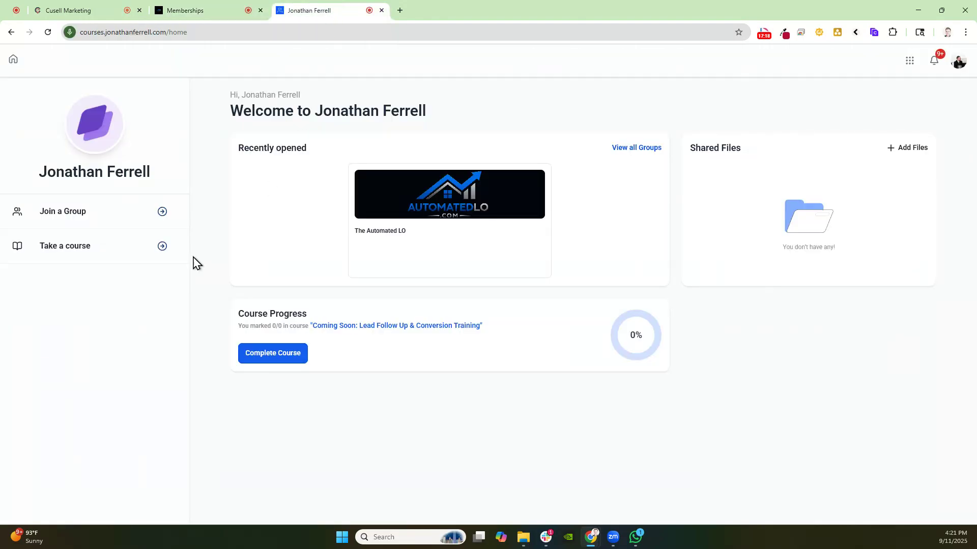
click(430, 230)
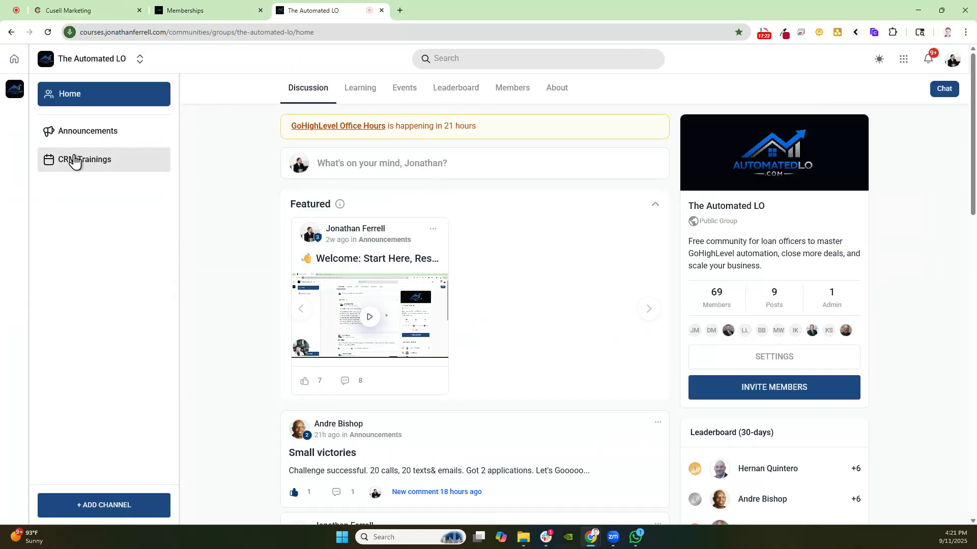
click(362, 93)
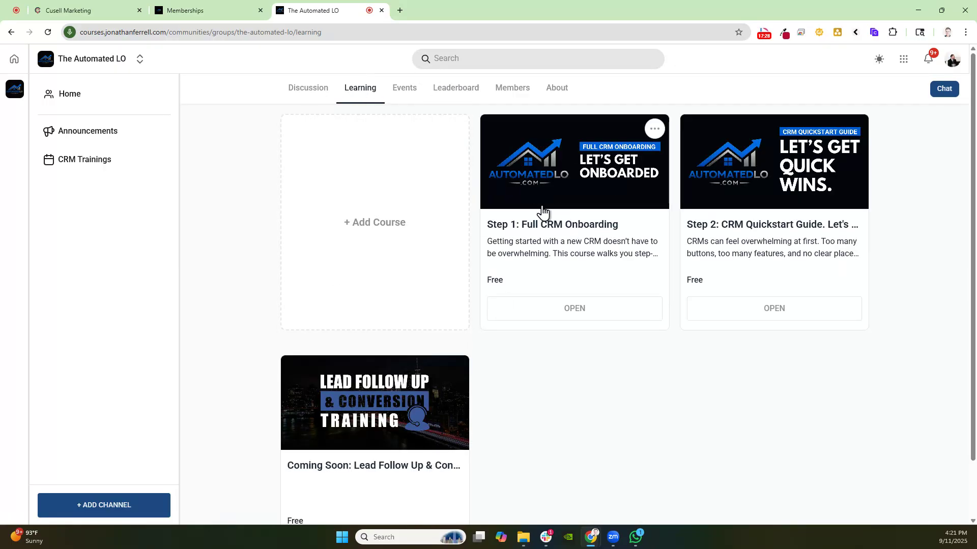
scroll(735, 195, down, 1)
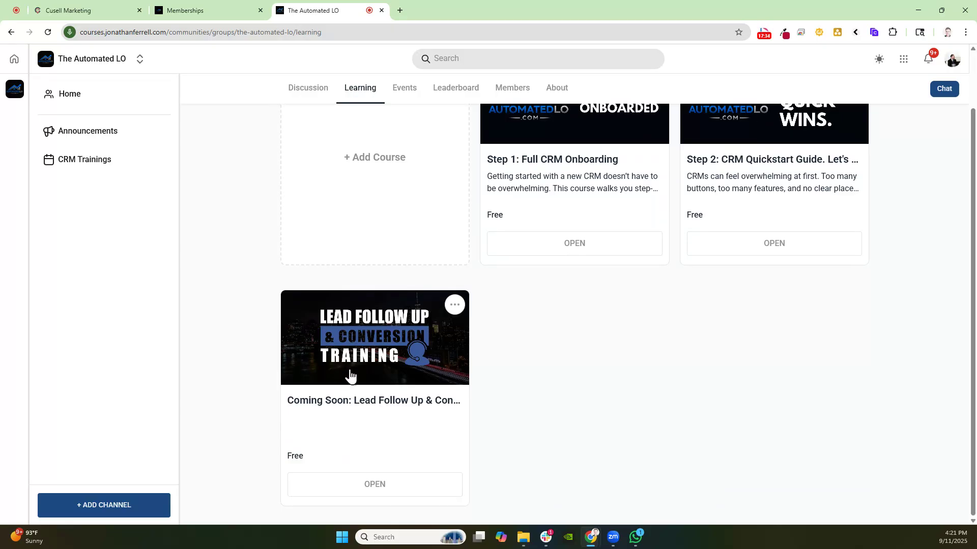
click(420, 381)
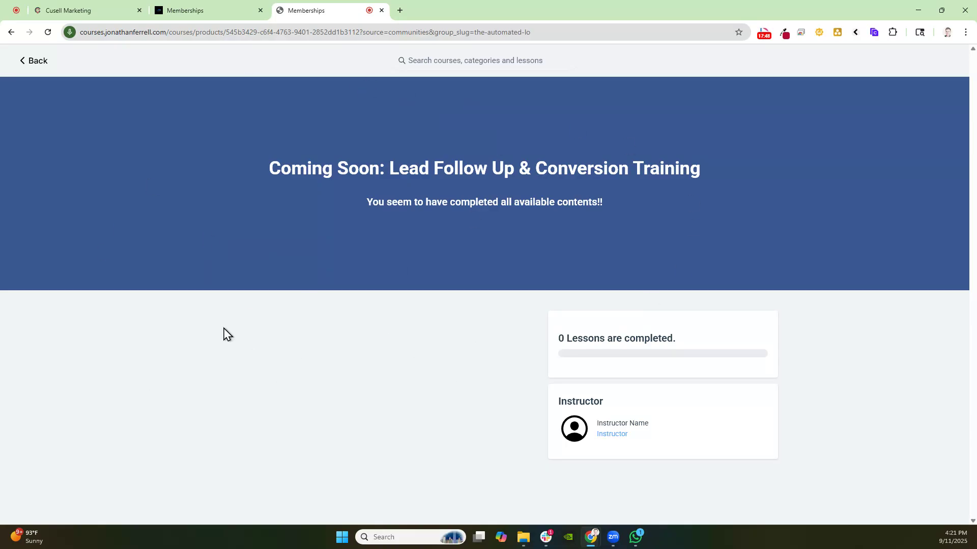
Review the group's discussion feed and the course preview tab, then return to the offer editor
click(239, 10)
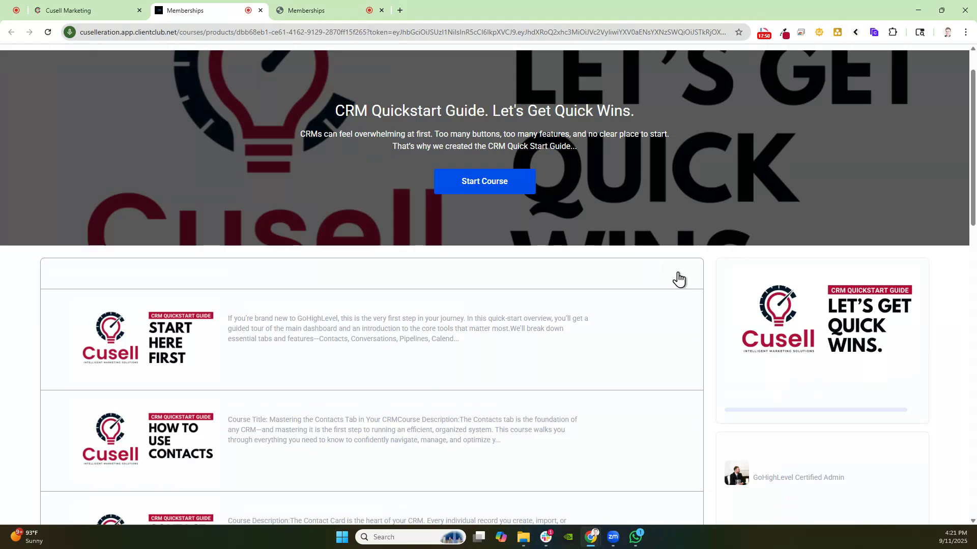
click(337, 10)
click(44, 62)
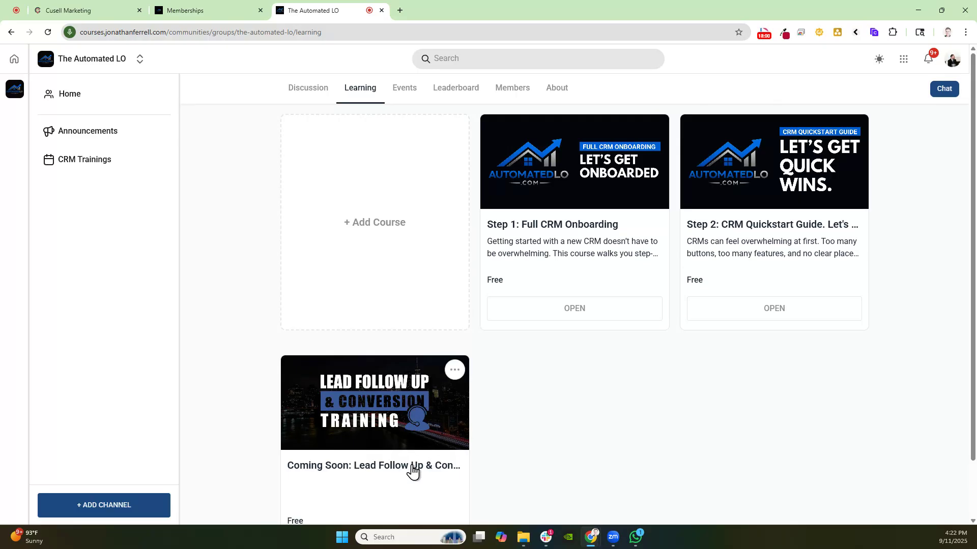
click(318, 86)
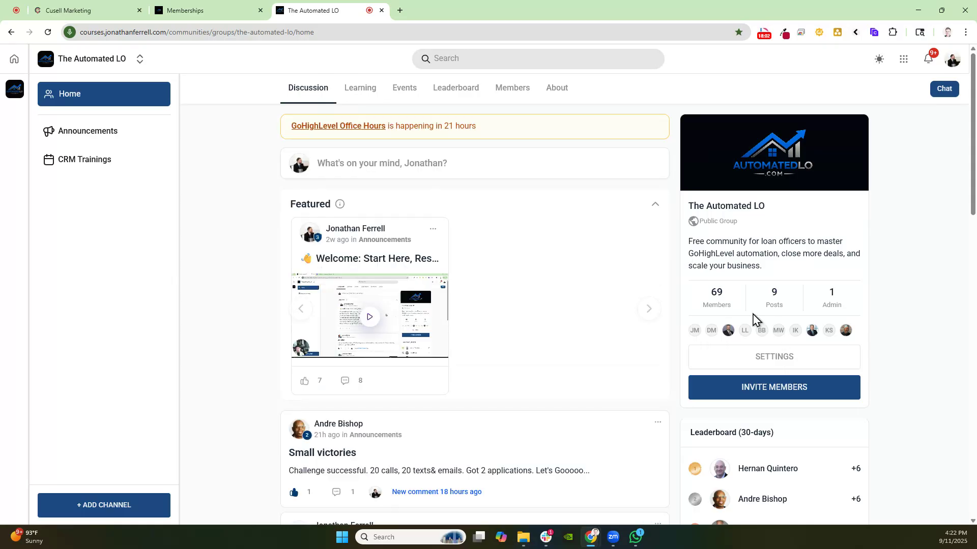
drag(732, 294, 663, 275)
click(540, 220)
scroll(546, 411, down, 12)
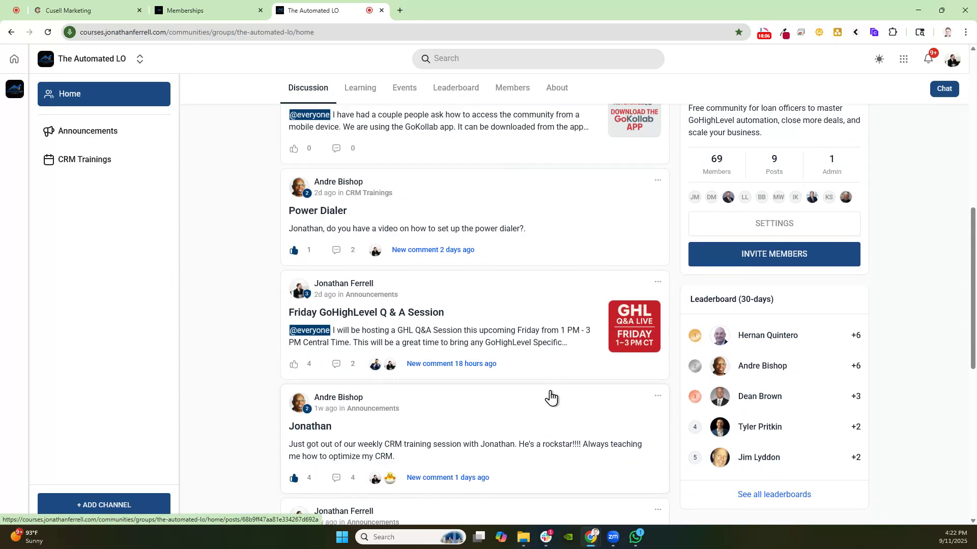
scroll(548, 413, up, 12)
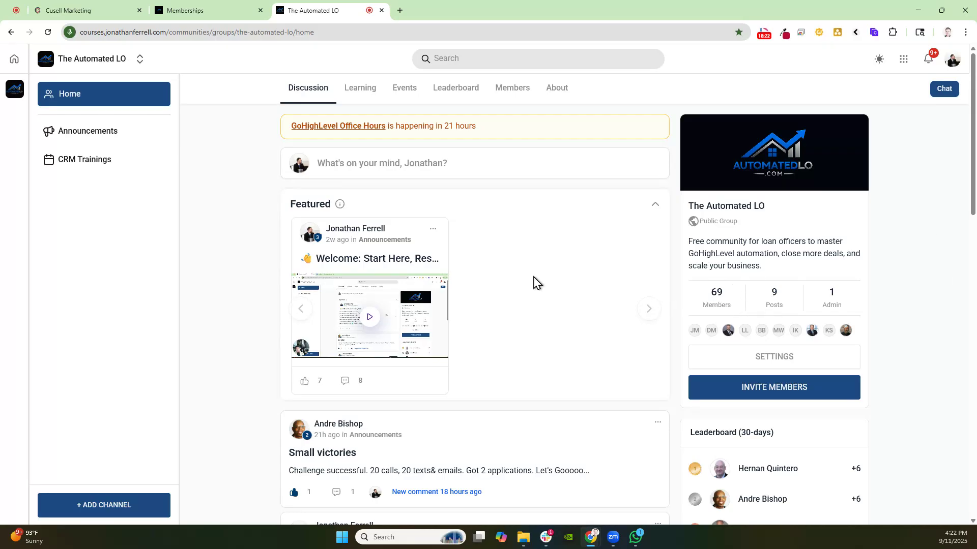
click(178, 12)
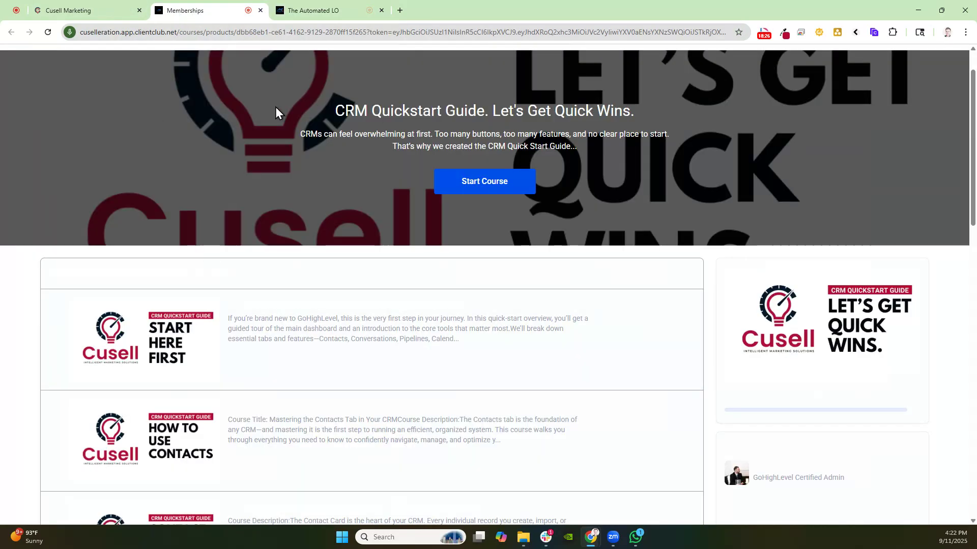
click(108, 14)
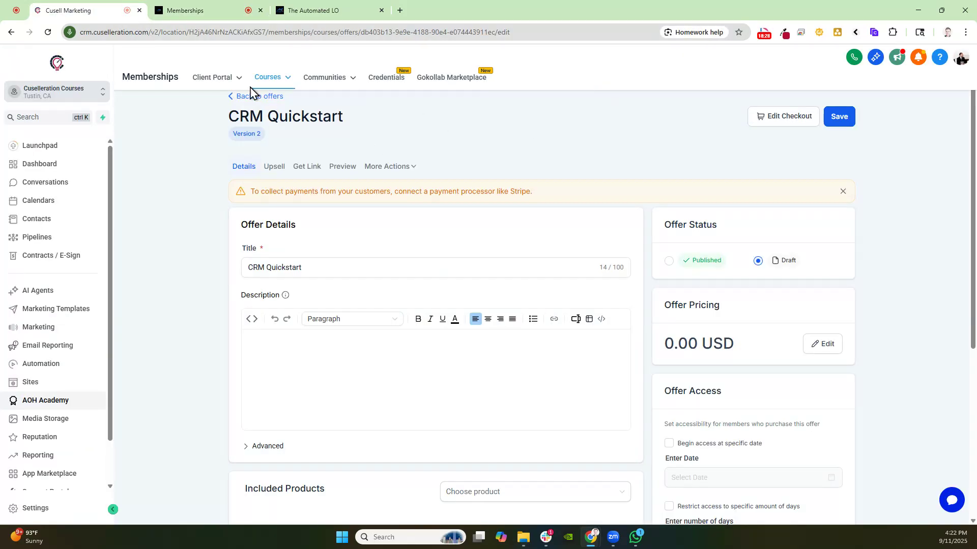